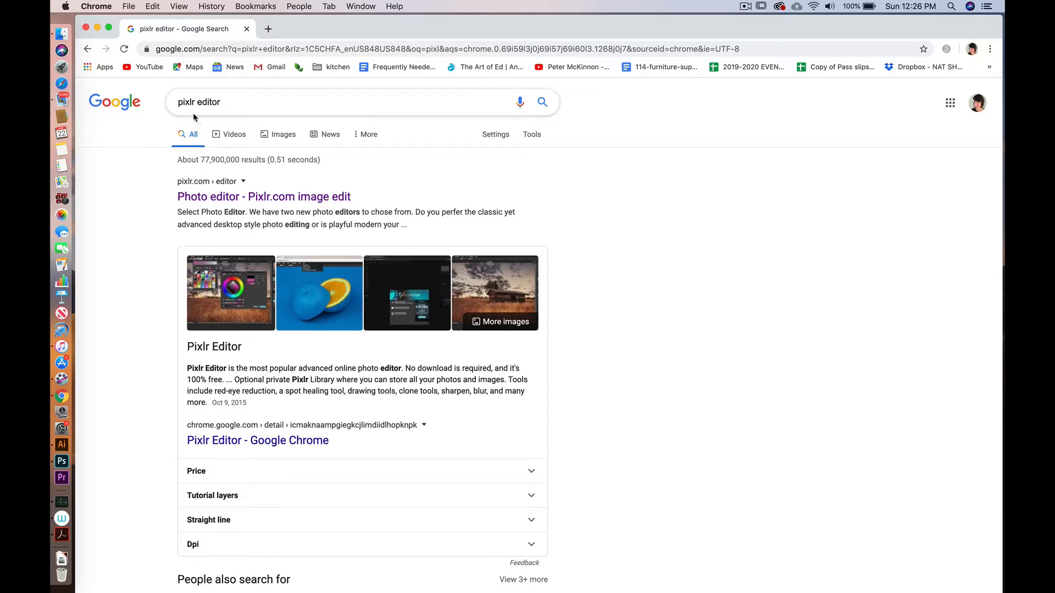
- Open the Pixlr photo editor site from the search results and launch Pixlr E
{"action": "left_click", "coordinate": [280, 197]}
{"action": "scroll", "coordinate": [281, 200], "scroll_direction": "down", "scroll_amount": 1}
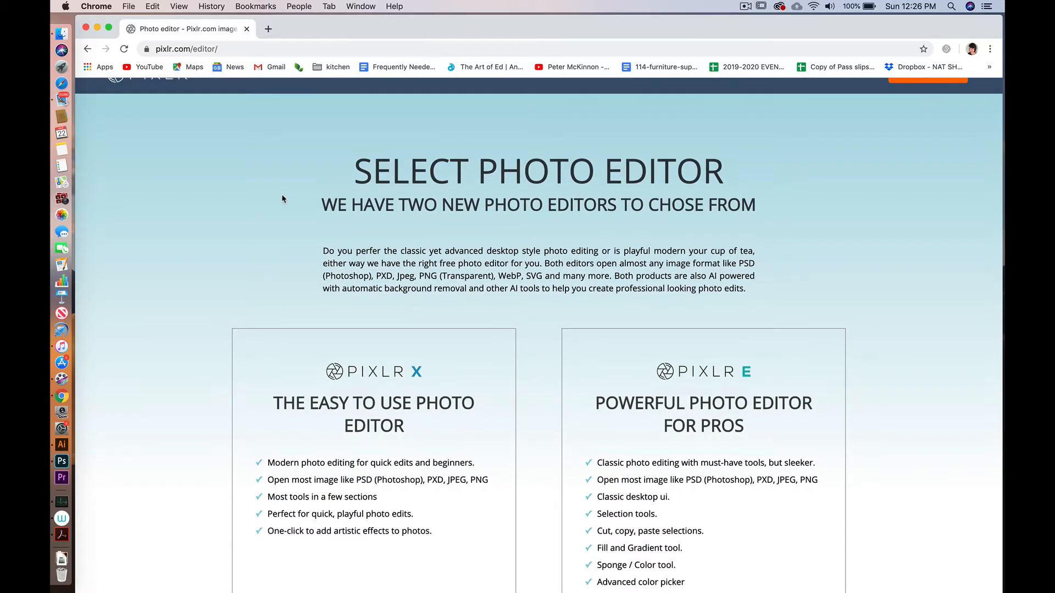
{"action": "scroll", "coordinate": [282, 199], "scroll_direction": "down", "scroll_amount": 1}
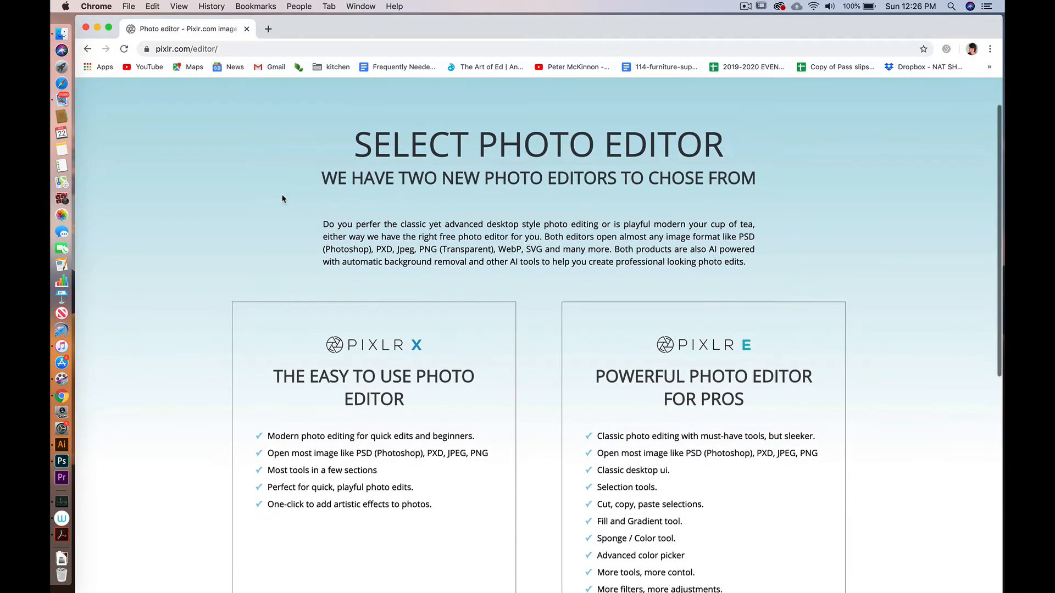
{"action": "scroll", "coordinate": [283, 199], "scroll_direction": "down", "scroll_amount": 1}
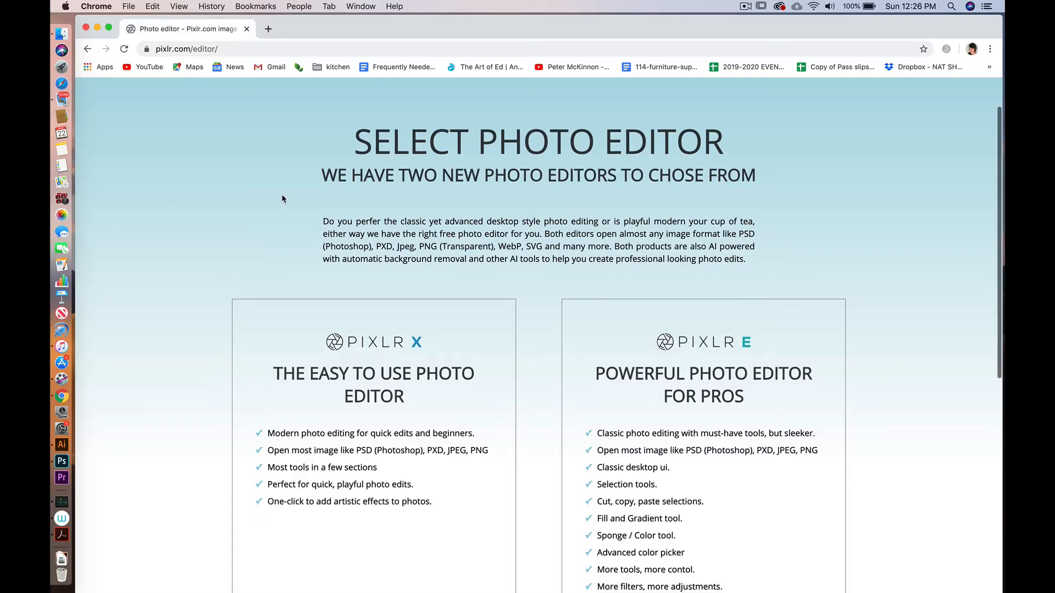
{"action": "scroll", "coordinate": [938, 215], "scroll_direction": "down", "scroll_amount": 3}
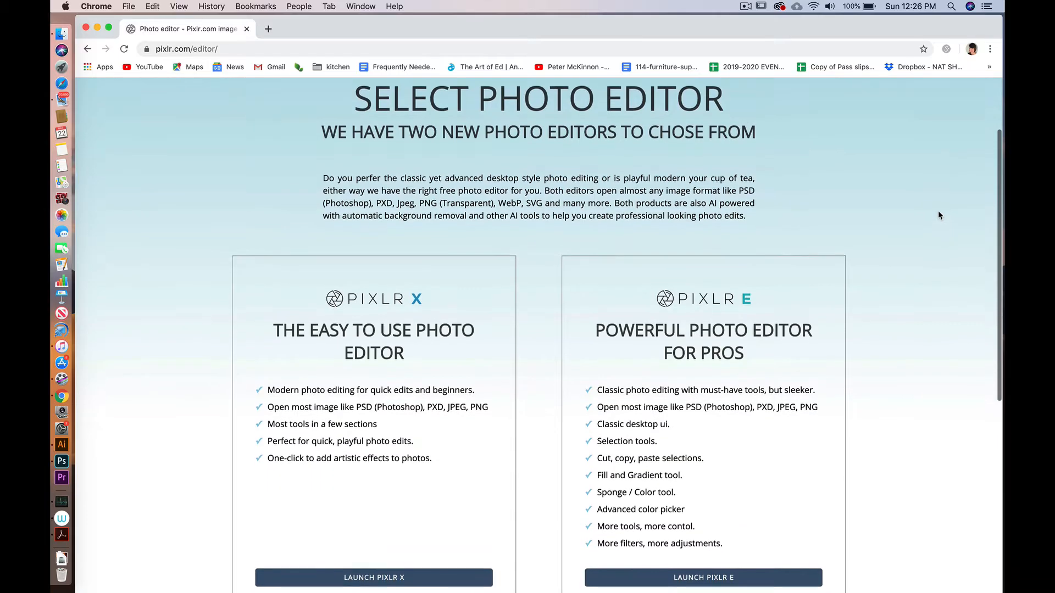
{"action": "scroll", "coordinate": [938, 215], "scroll_direction": "up", "scroll_amount": 1}
{"action": "scroll", "coordinate": [939, 216], "scroll_direction": "down", "scroll_amount": 2}
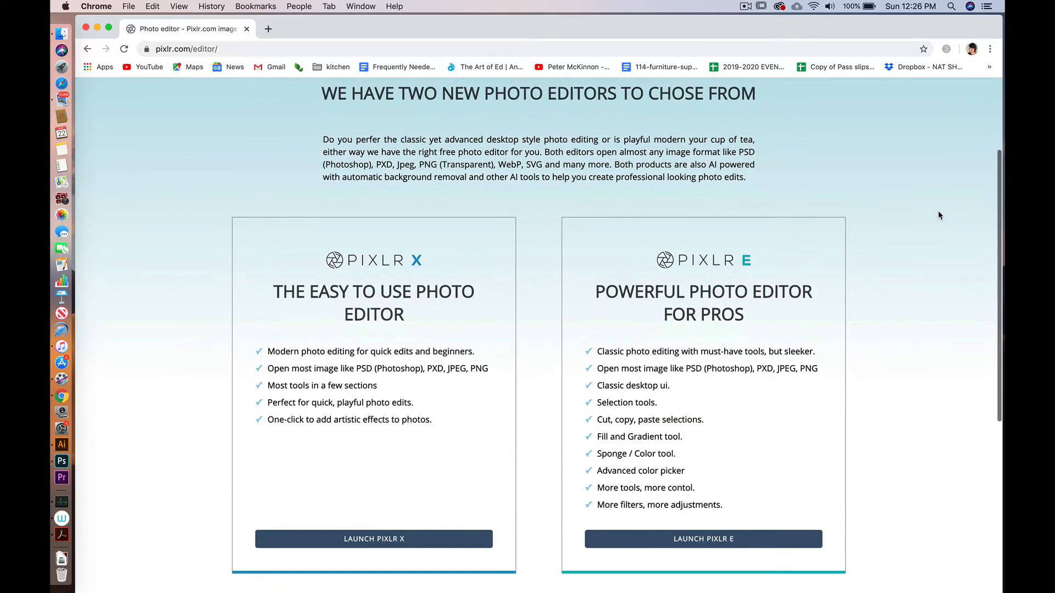
{"action": "scroll", "coordinate": [938, 212], "scroll_direction": "up", "scroll_amount": 2}
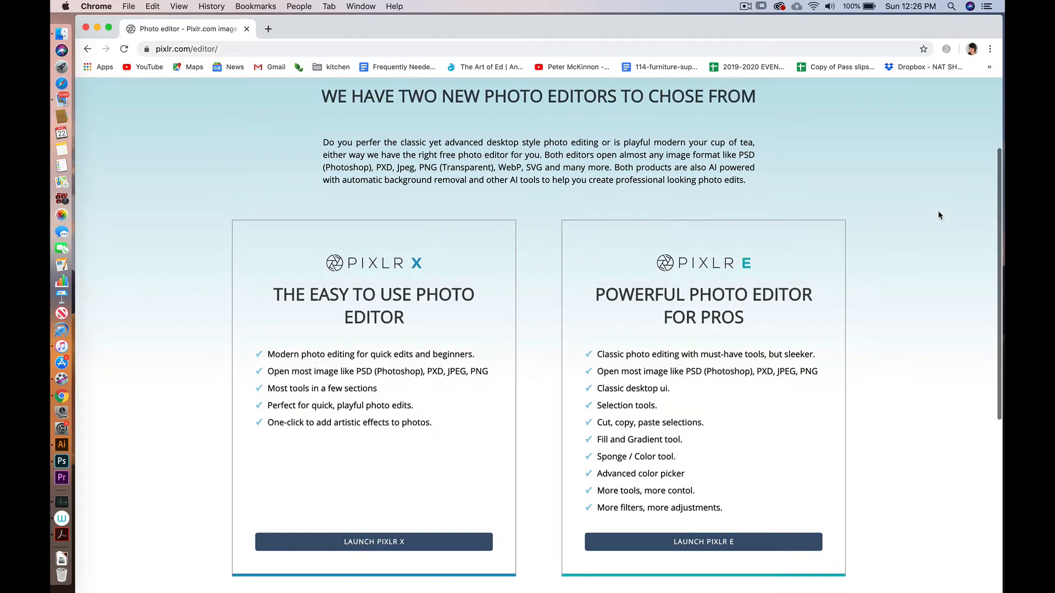
{"action": "left_click", "coordinate": [731, 542]}
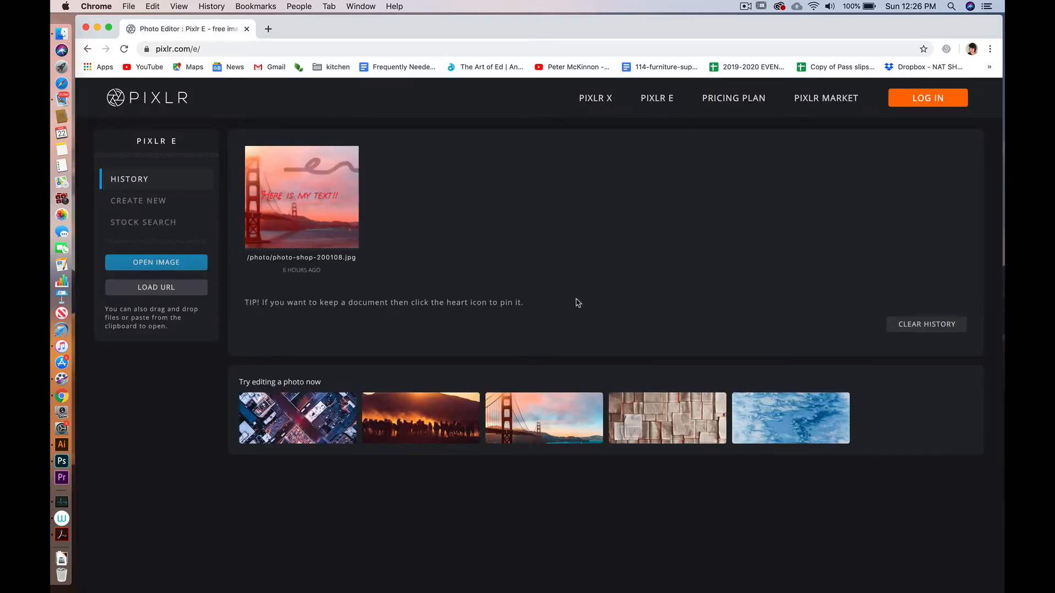
- Remove the recent image from the history and open the sample photo of the Golden Gate Bridge
{"action": "left_click", "coordinate": [348, 157]}
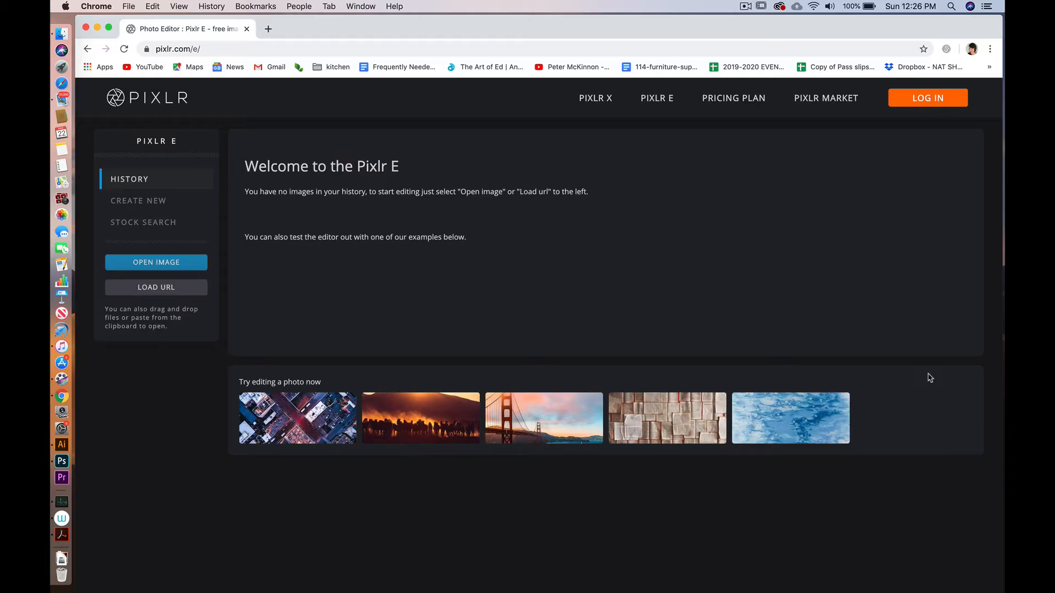
{"action": "left_click", "coordinate": [557, 423]}
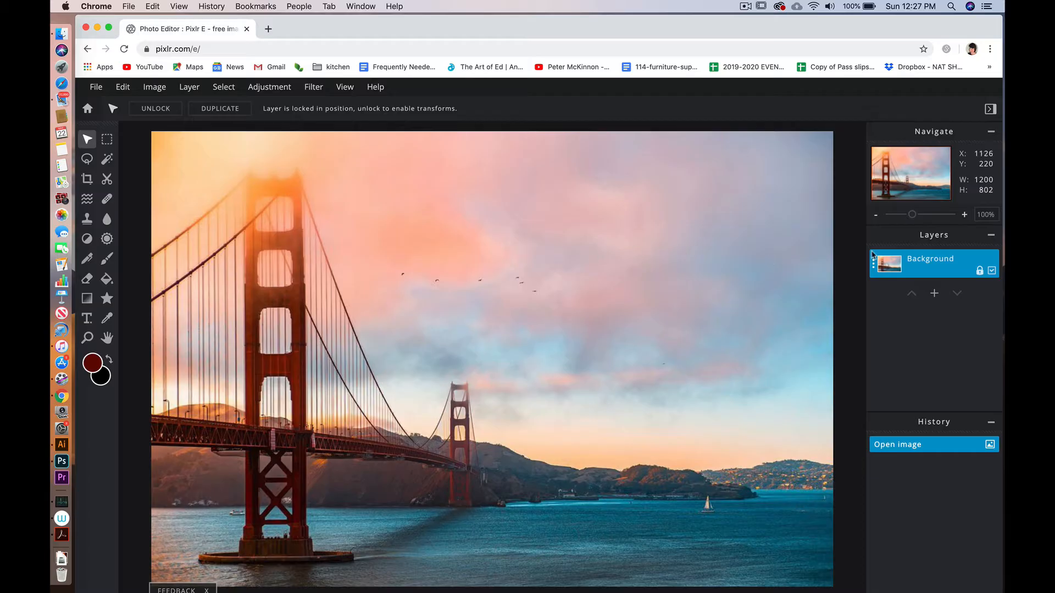
- Hide and reshow the Background layer, and unlock it for transforms
{"action": "left_click", "coordinate": [991, 271]}
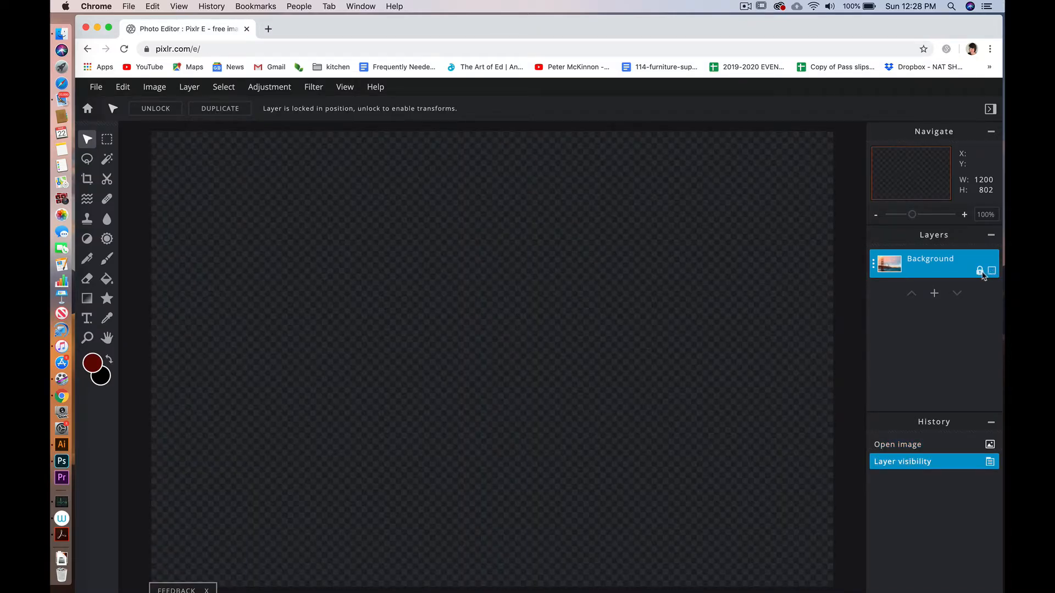
{"action": "left_click", "coordinate": [992, 271]}
{"action": "left_click", "coordinate": [981, 271]}
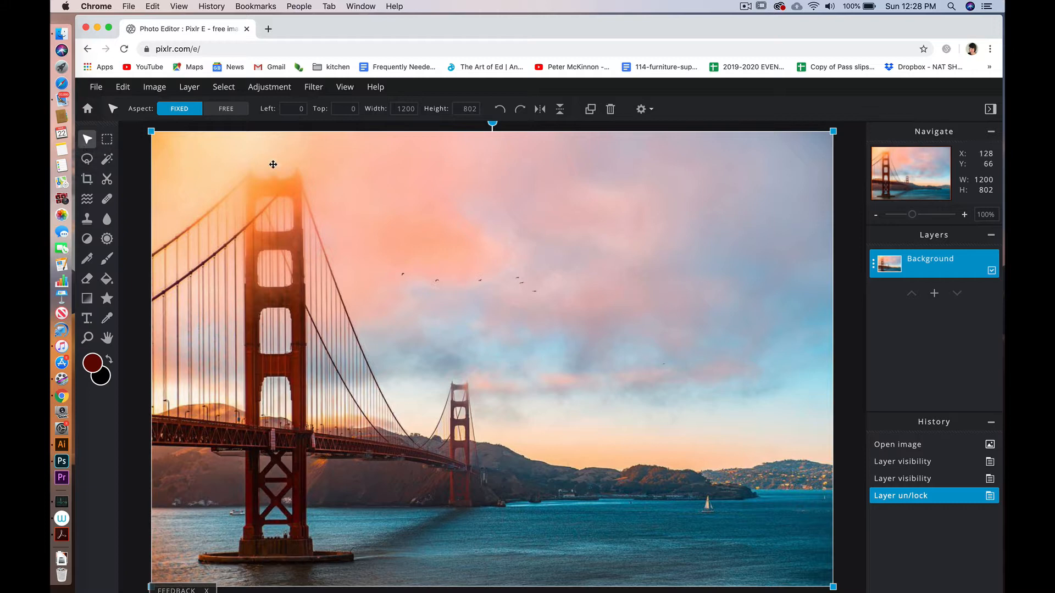
{"action": "mouse_move", "coordinate": [303, 162]}
{"action": "left_mouse_down"}
{"action": "mouse_move", "coordinate": [394, 172]}
{"action": "mouse_move", "coordinate": [328, 166]}
{"action": "mouse_move", "coordinate": [363, 174]}
{"action": "mouse_move", "coordinate": [370, 195]}
{"action": "mouse_move", "coordinate": [311, 165]}
{"action": "left_mouse_up"}
- Make a rectangular marquee selection about 390 × 62 px in the sky between the bridge tower and the photo's right edge
{"action": "left_click", "coordinate": [107, 142]}
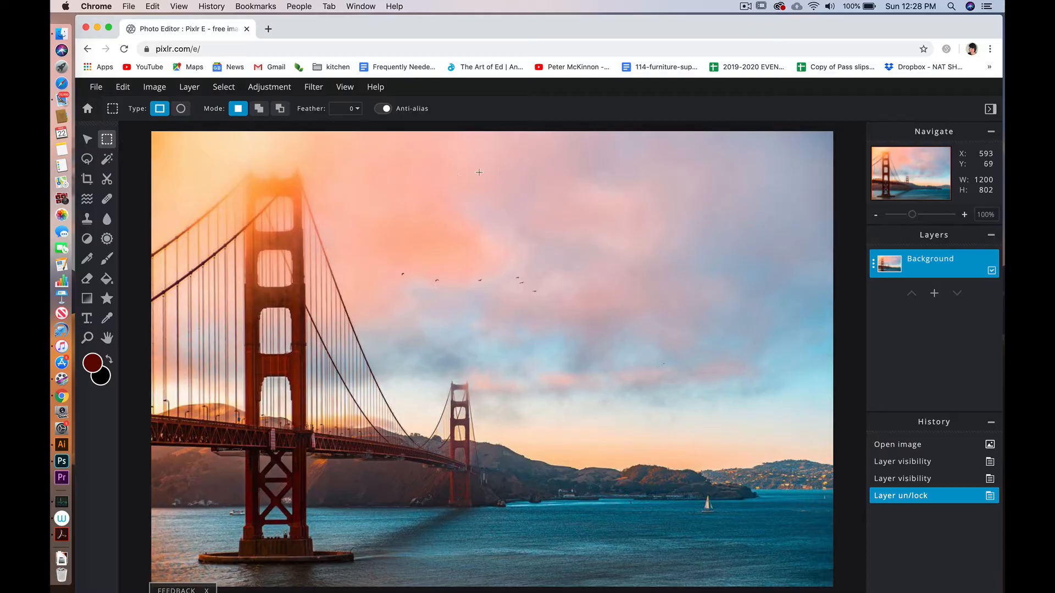
{"action": "left_click_drag", "start_coordinate": [461, 175], "coordinate": [495, 176]}
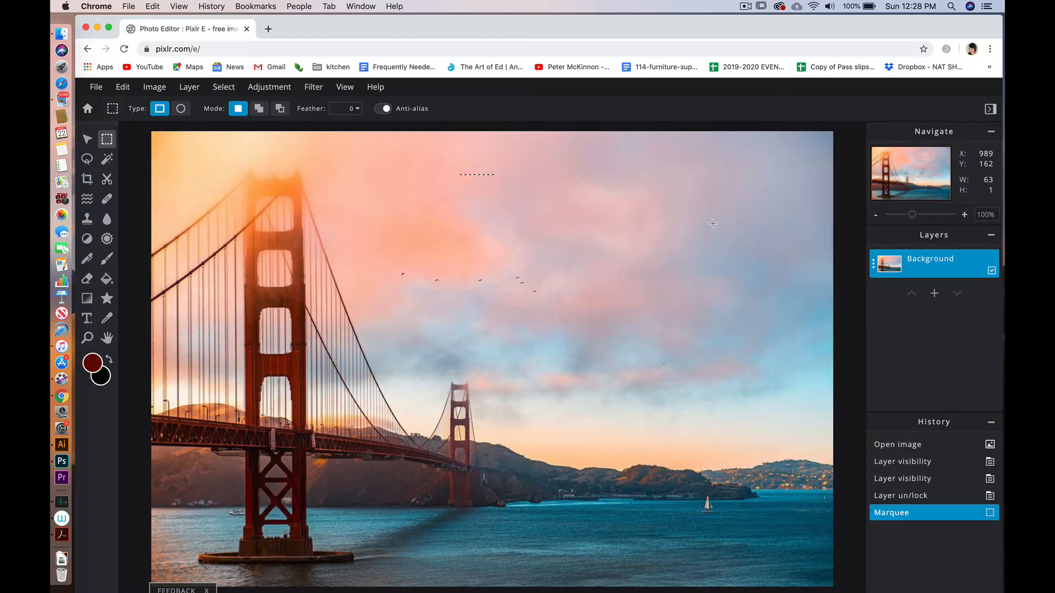
{"action": "left_click_drag", "start_coordinate": [559, 197], "coordinate": [780, 232]}
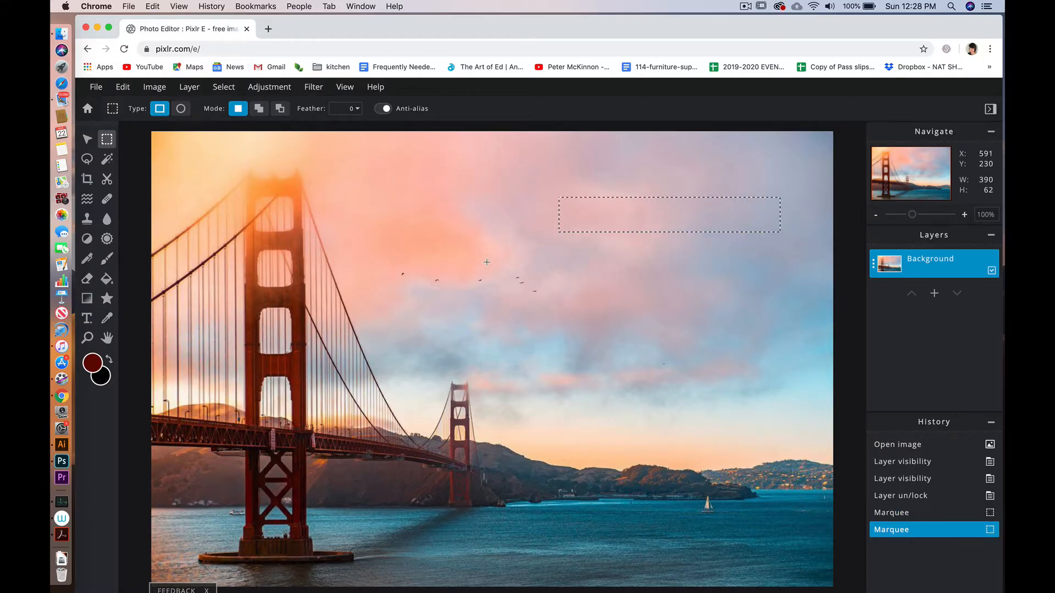
- Clear the selected sky rectangle from the Background layer and undo the clearing
{"action": "key", "text": "Delete"}
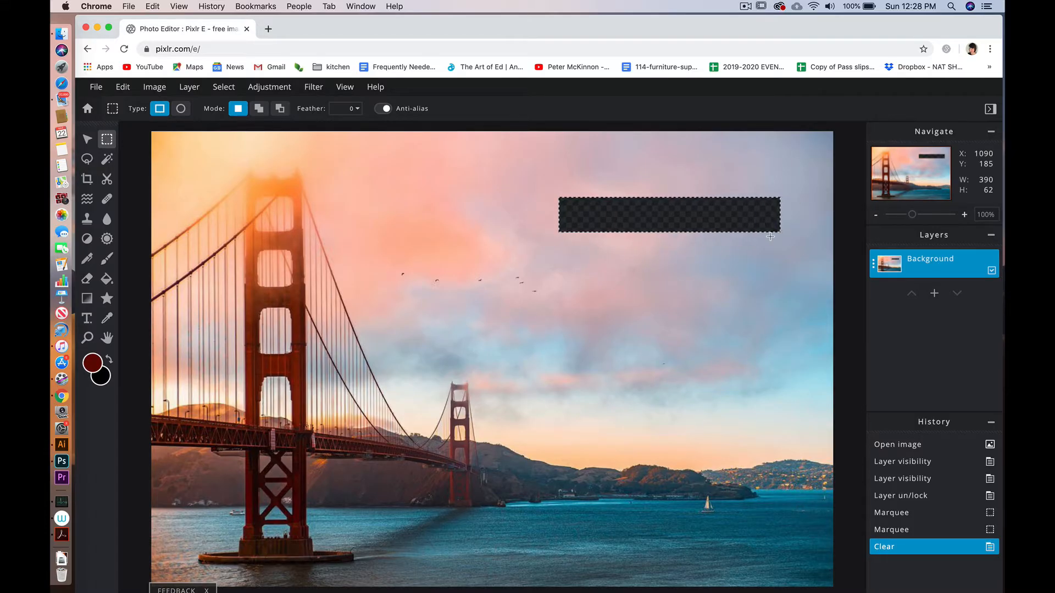
{"action": "key", "text": "ctrl+z"}
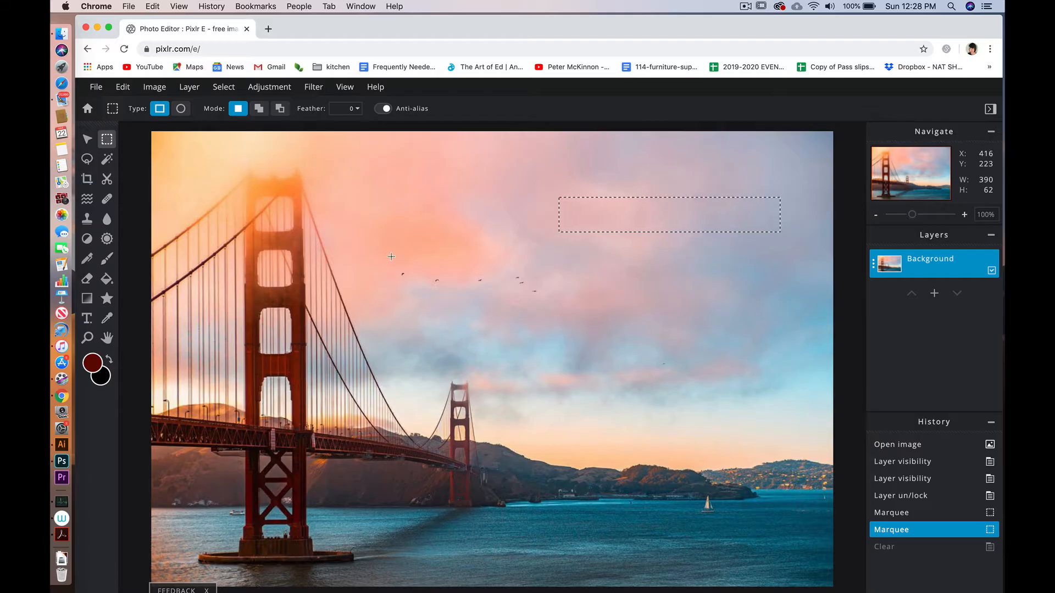
- Try to fill the selected rectangle directly on the Background layer with dark red, and undo all the fills
{"action": "left_click", "coordinate": [106, 278]}
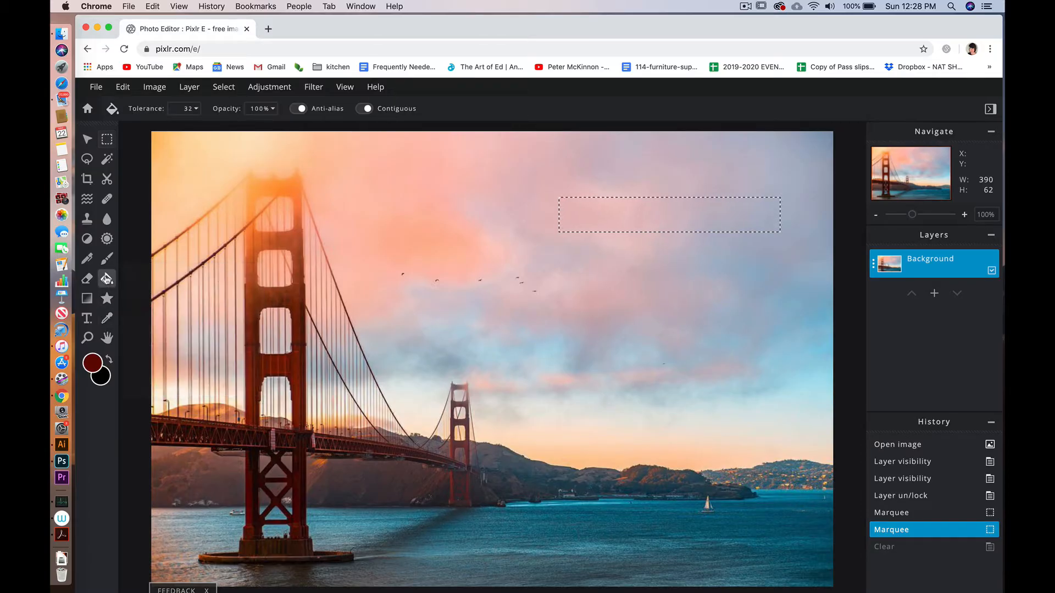
{"action": "left_click", "coordinate": [622, 214]}
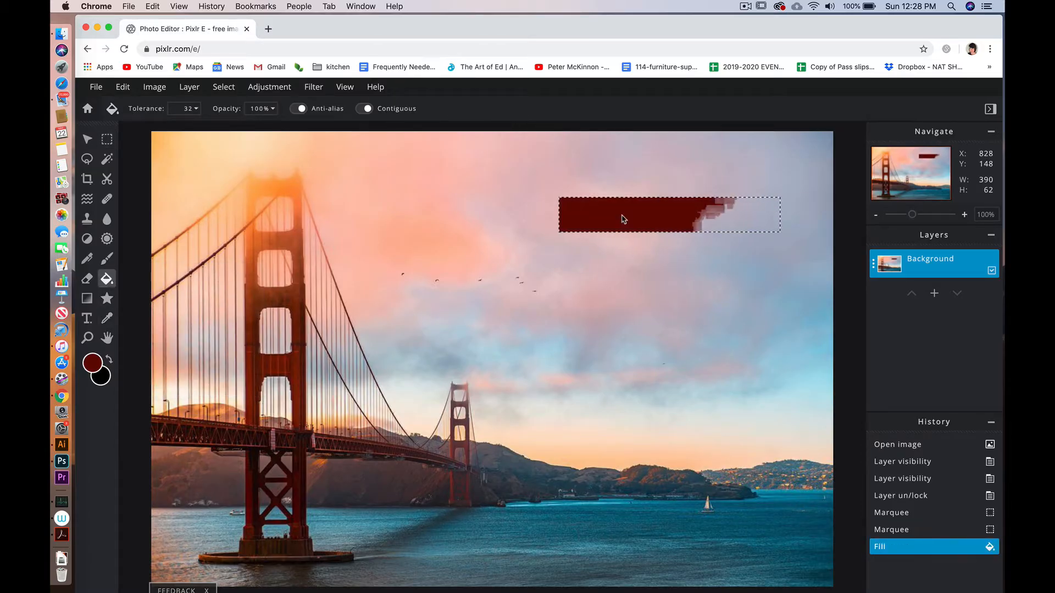
{"action": "left_click", "coordinate": [742, 212]}
{"action": "left_click", "coordinate": [724, 216]}
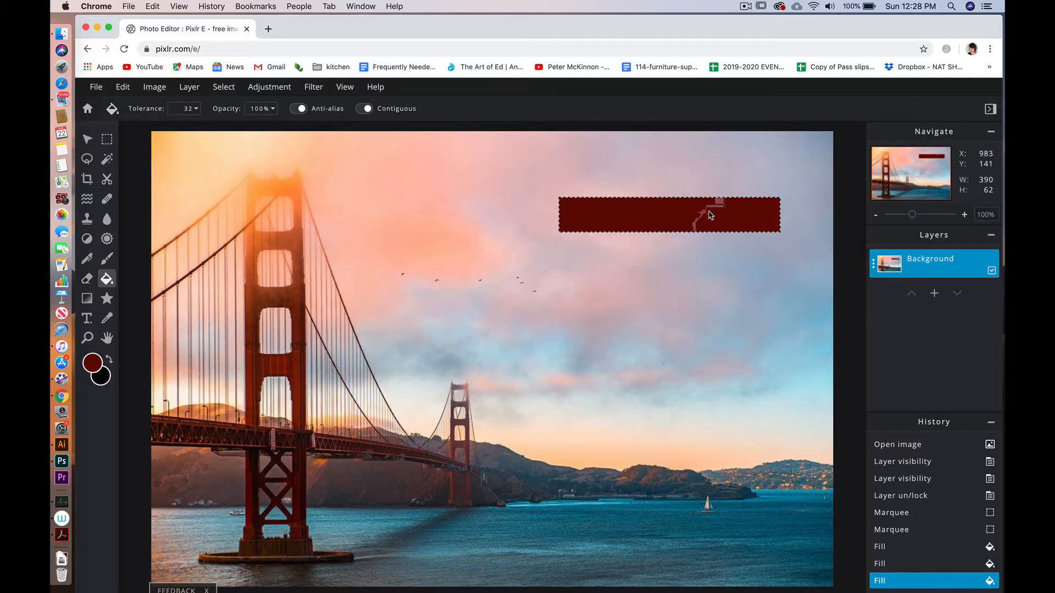
{"action": "left_click", "coordinate": [709, 215]}
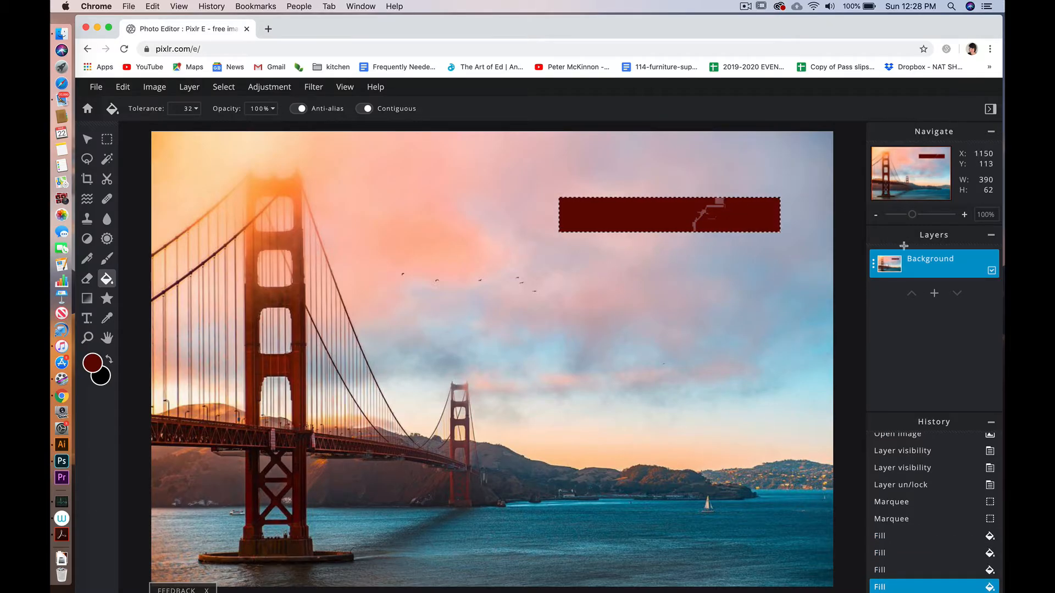
{"action": "key", "text": "ctrl+z"}
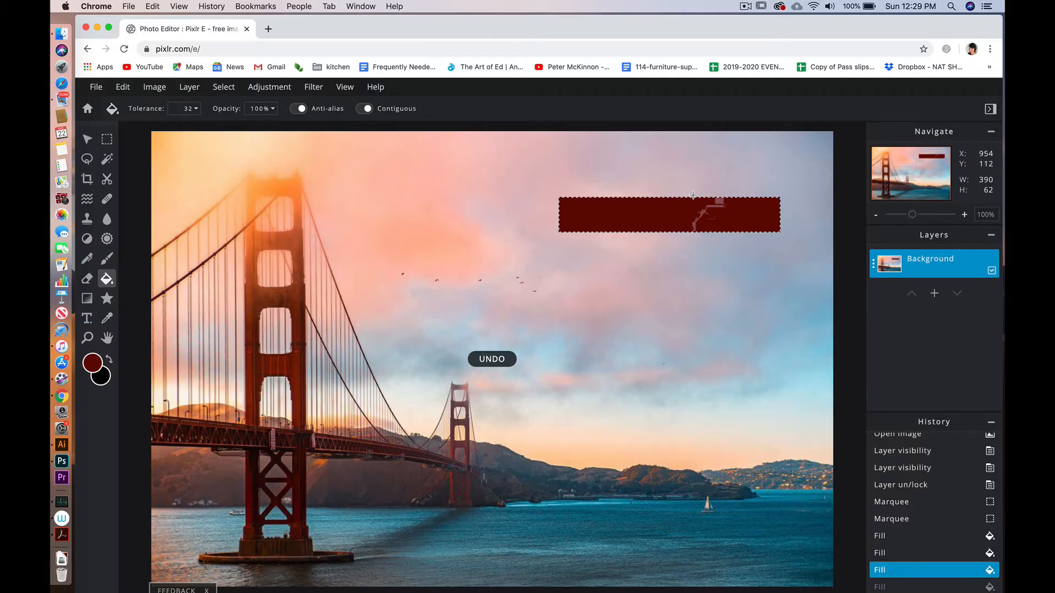
{"action": "key", "text": "ctrl+z"}
{"action": "key", "text": "ctrl+z"}
{"action": "key", "text": "ctrl+z"}
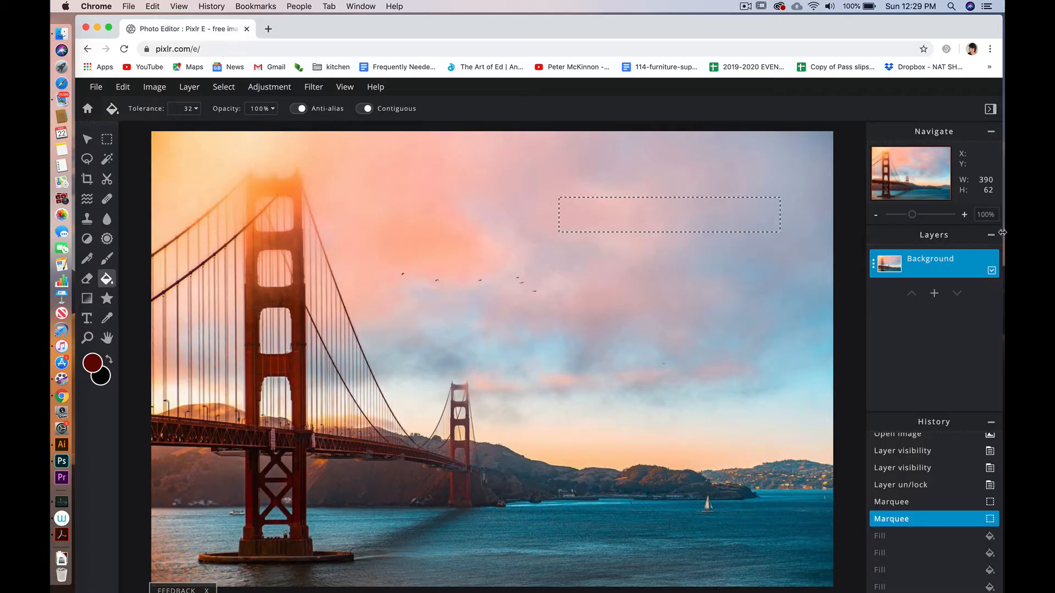
- Add an empty layer, fill the selected rectangle on it with dark red, and deselect
{"action": "left_click", "coordinate": [934, 293]}
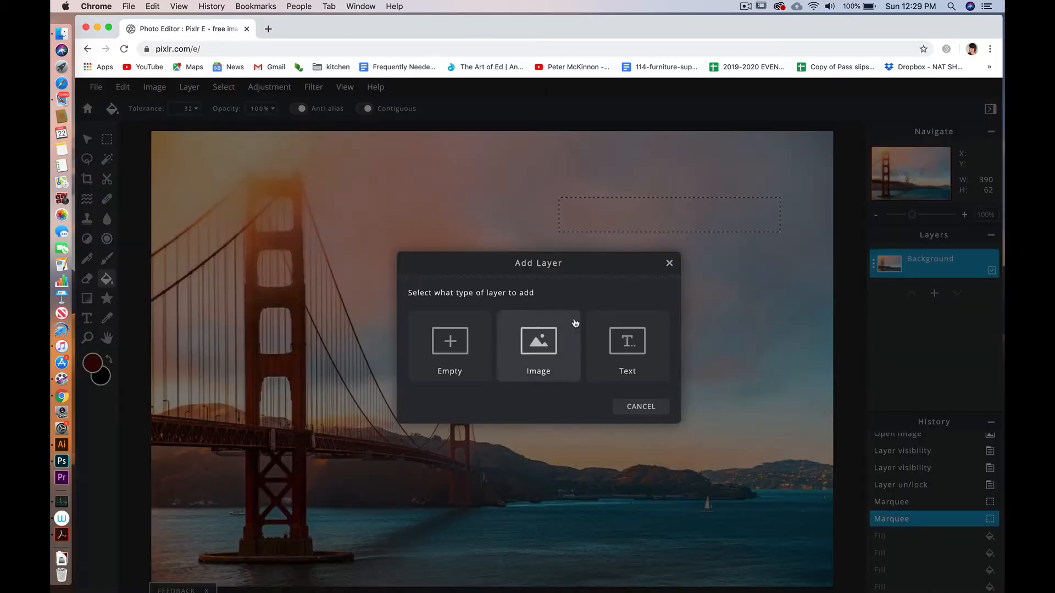
{"action": "left_click", "coordinate": [454, 341]}
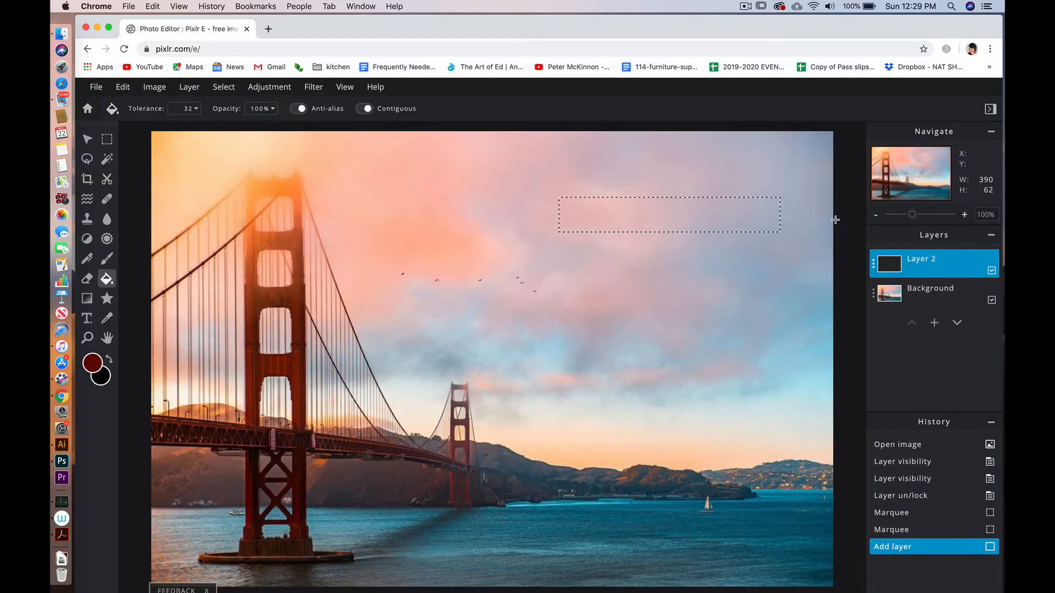
{"action": "left_click", "coordinate": [613, 225]}
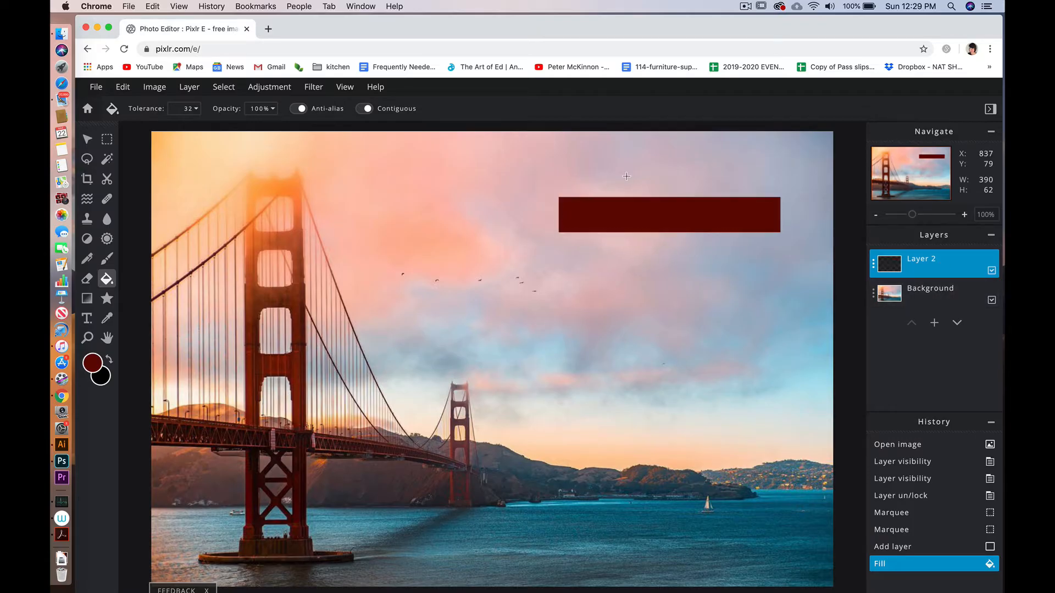
{"action": "key", "text": "super+d"}
- Move the dark red bar to about 639 px left and 197 px top, and delete it with its layer
{"action": "left_click", "coordinate": [87, 139]}
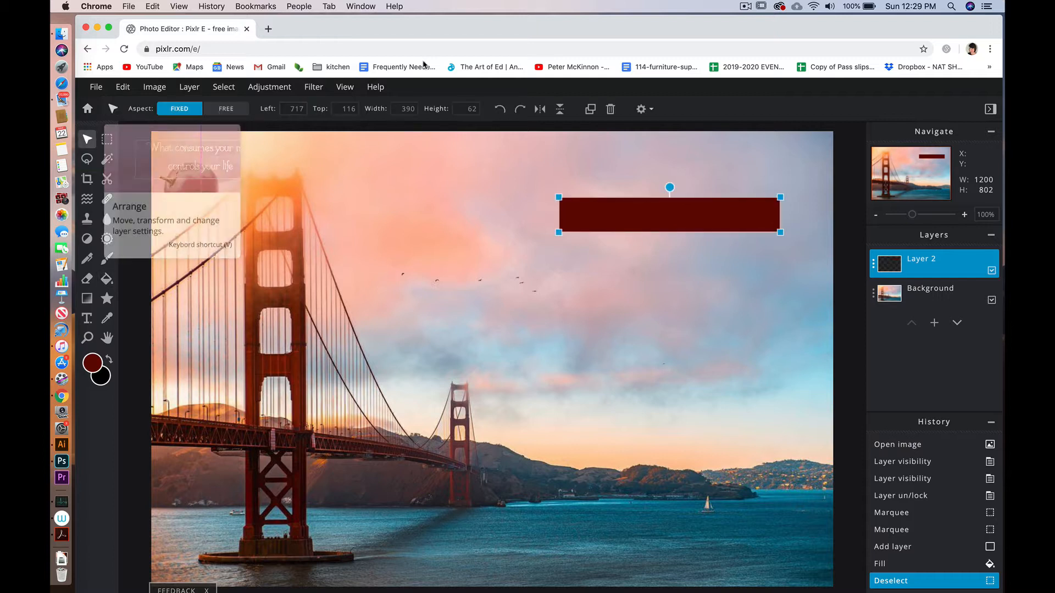
{"action": "left_click_drag", "start_coordinate": [697, 215], "coordinate": [659, 263]}
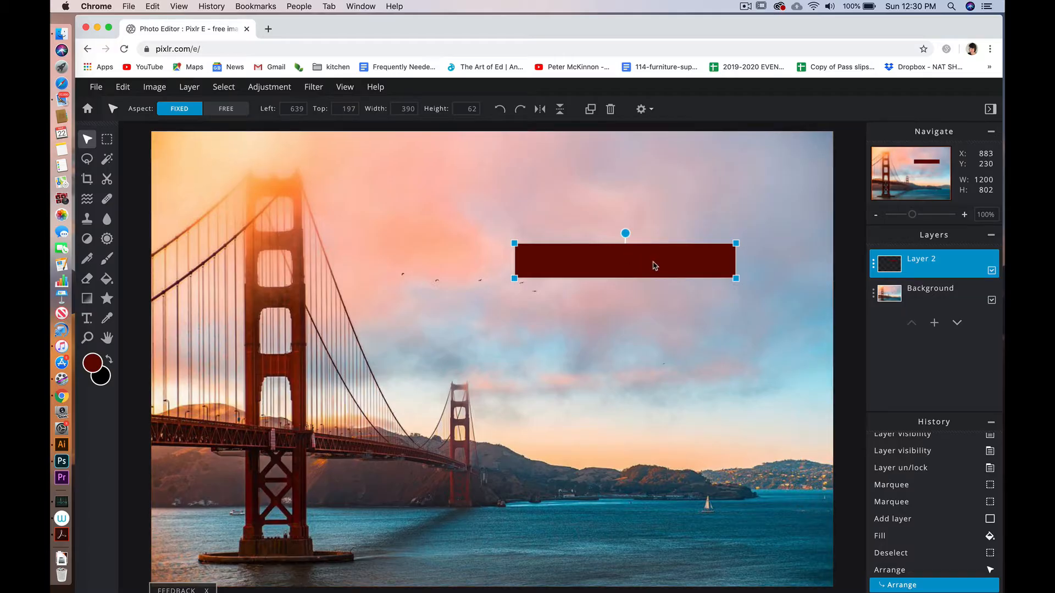
{"action": "key", "text": "Delete"}
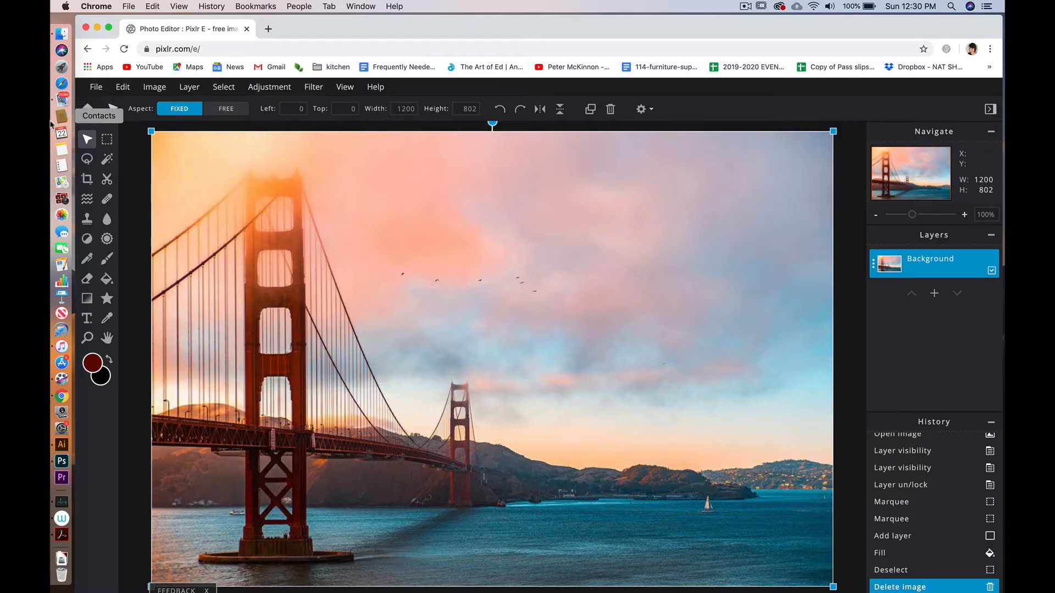
- Draw a freehand lasso selection about 425 × 470 px around the near bridge tower and its cables, and deselect it
{"action": "left_click", "coordinate": [88, 160]}
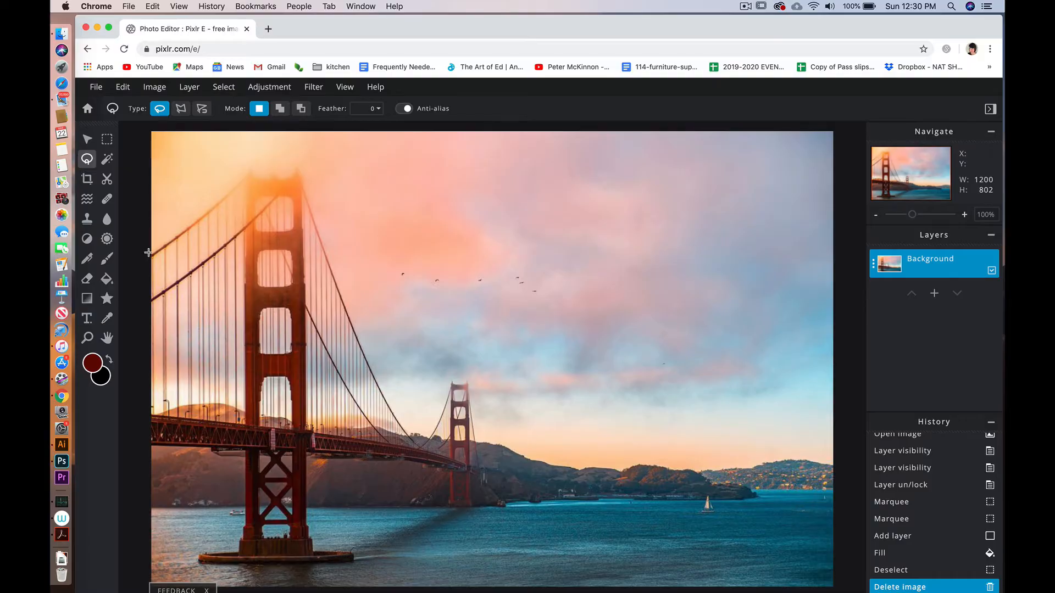
{"action": "mouse_move", "coordinate": [150, 253]}
{"action": "left_mouse_down"}
{"action": "mouse_move", "coordinate": [250, 168]}
{"action": "mouse_move", "coordinate": [276, 177]}
{"action": "left_mouse_up"}
{"action": "mouse_move", "coordinate": [301, 179]}
{"action": "left_mouse_down"}
{"action": "mouse_move", "coordinate": [391, 403]}
{"action": "mouse_move", "coordinate": [377, 433]}
{"action": "mouse_move", "coordinate": [337, 435]}
{"action": "mouse_move", "coordinate": [174, 386]}
{"action": "mouse_move", "coordinate": [143, 315]}
{"action": "mouse_move", "coordinate": [154, 251]}
{"action": "left_mouse_up"}
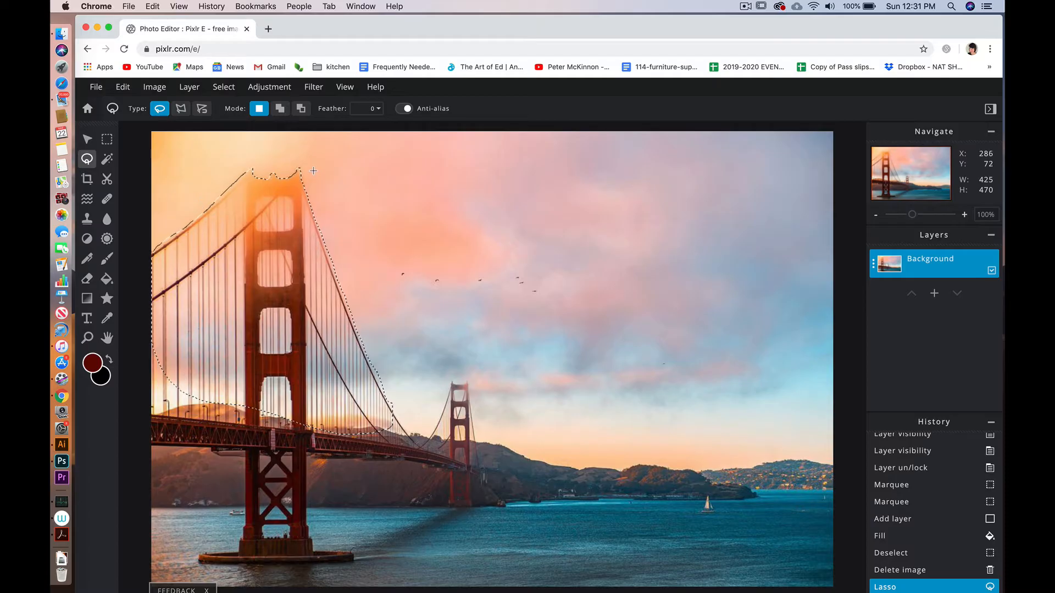
{"action": "left_click", "coordinate": [181, 234]}
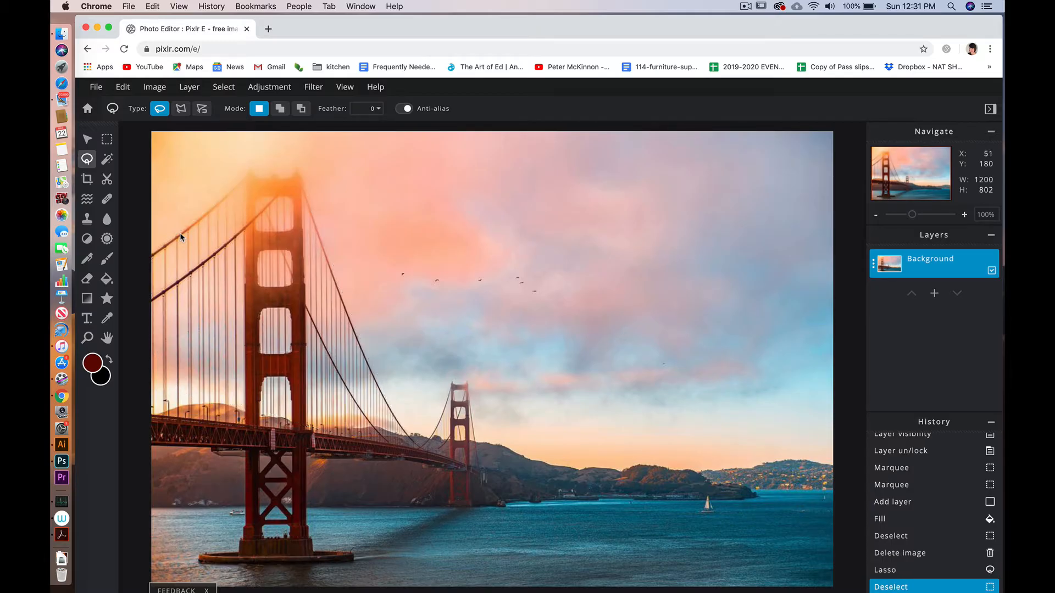
- Select a jagged area about 782 × 473 px, following the tower top and a star shape in the sky, with the polygonal lasso and clear it
{"action": "left_click", "coordinate": [182, 110]}
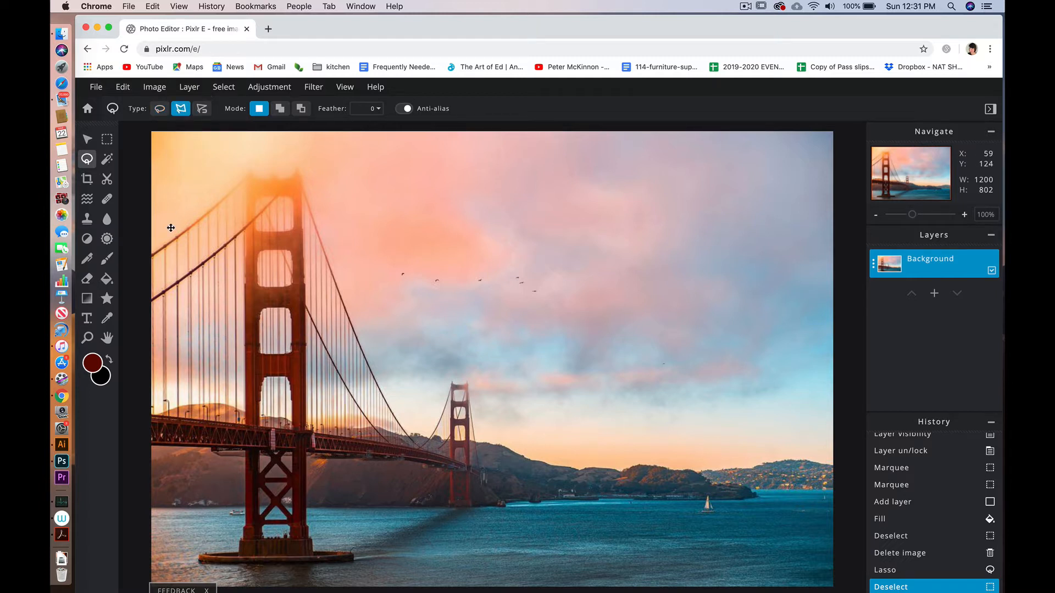
{"action": "left_click", "coordinate": [153, 250]}
{"action": "left_click", "coordinate": [252, 168]}
{"action": "left_click", "coordinate": [257, 179]}
{"action": "left_click", "coordinate": [273, 179]}
{"action": "left_click", "coordinate": [275, 173]}
{"action": "left_click", "coordinate": [280, 179]}
{"action": "left_click", "coordinate": [299, 168]}
{"action": "left_click", "coordinate": [354, 326]}
{"action": "left_click", "coordinate": [462, 169]}
{"action": "left_click", "coordinate": [481, 282]}
{"action": "left_click", "coordinate": [595, 272]}
{"action": "left_click", "coordinate": [487, 309]}
{"action": "left_click", "coordinate": [557, 435]}
{"action": "left_click", "coordinate": [464, 336]}
{"action": "left_click", "coordinate": [339, 357]}
{"action": "left_click", "coordinate": [275, 264]}
{"action": "left_click", "coordinate": [151, 312]}
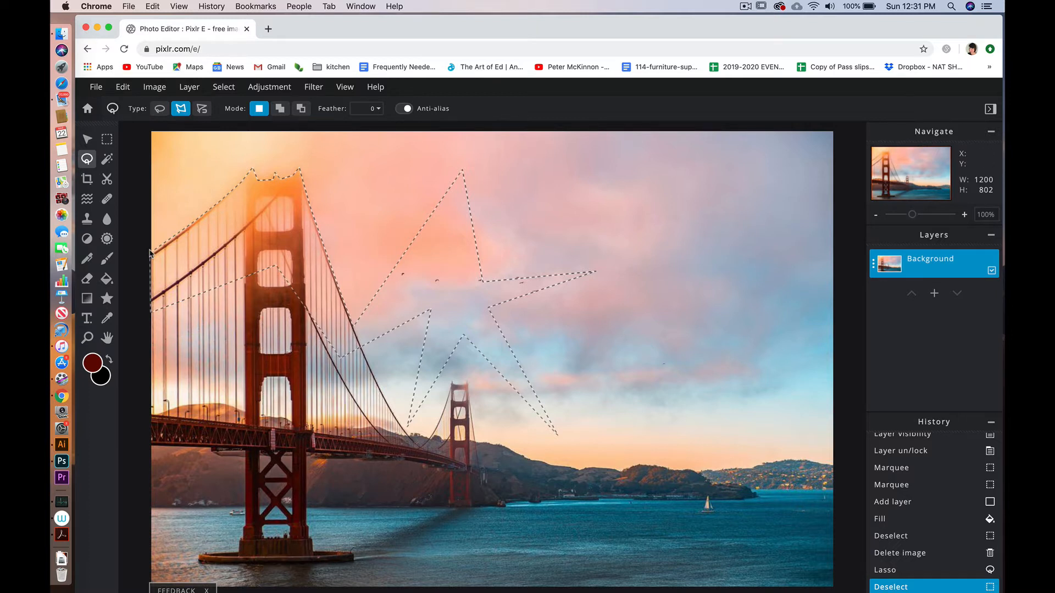
{"action": "double_click", "coordinate": [151, 253]}
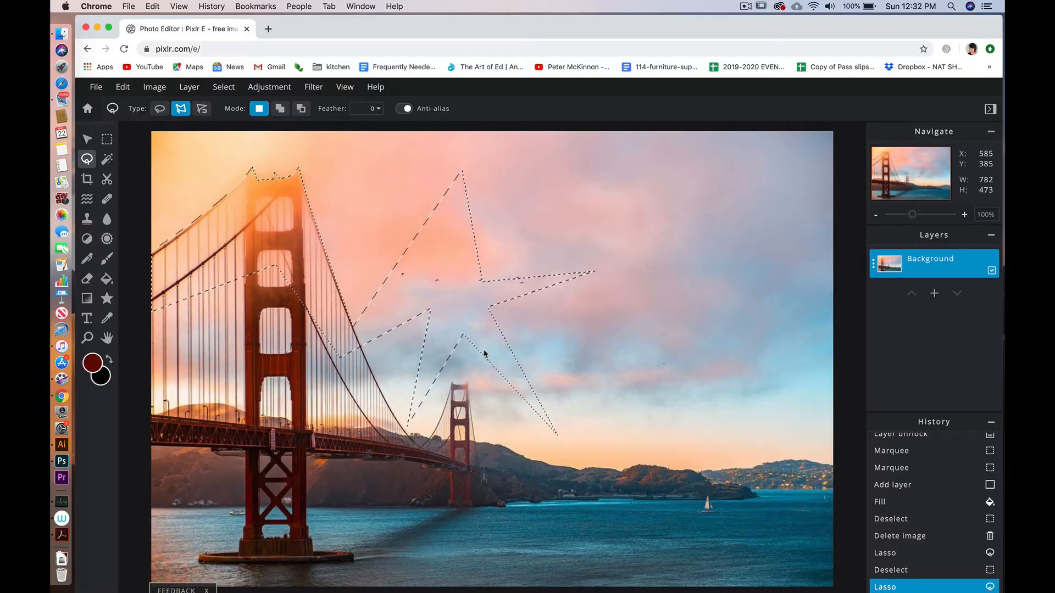
{"action": "key", "text": "Delete"}
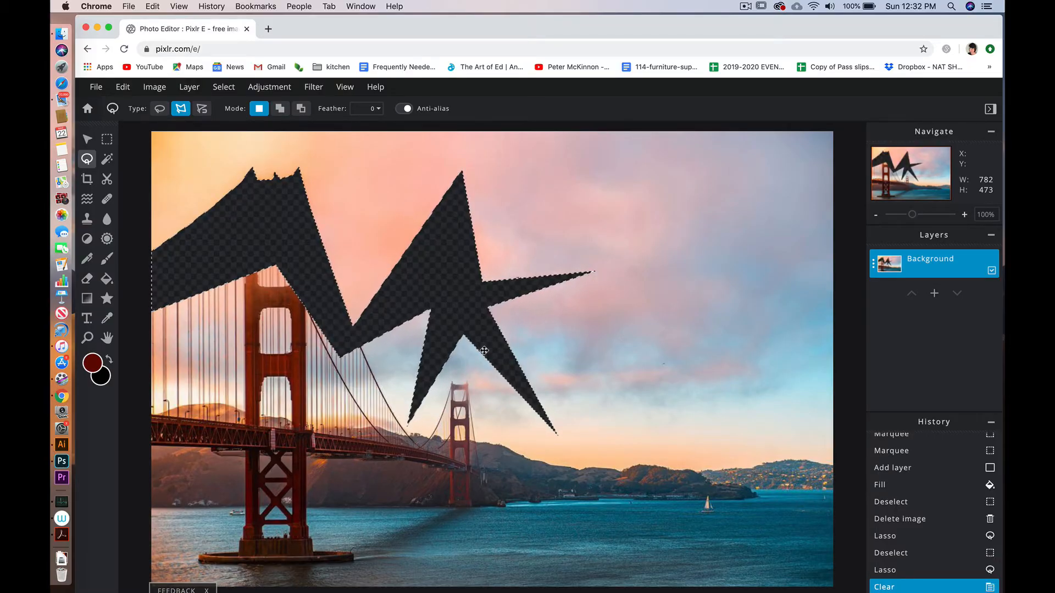
- Undo the clear, then try a dark red fill inside the jagged selection on the Background and undo it
{"action": "key", "text": "ctrl+z"}
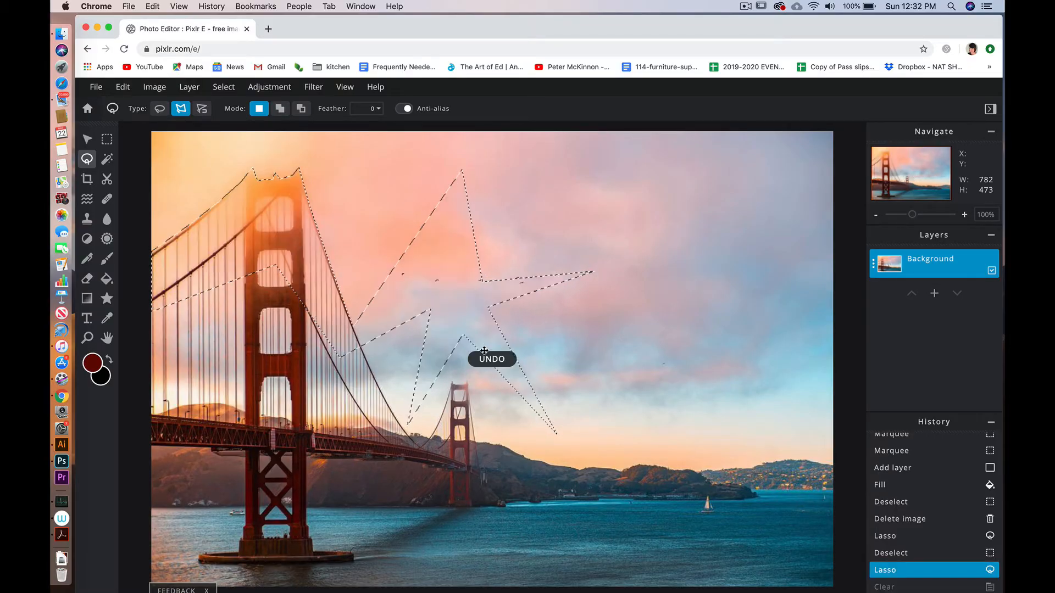
{"action": "left_click", "coordinate": [107, 280]}
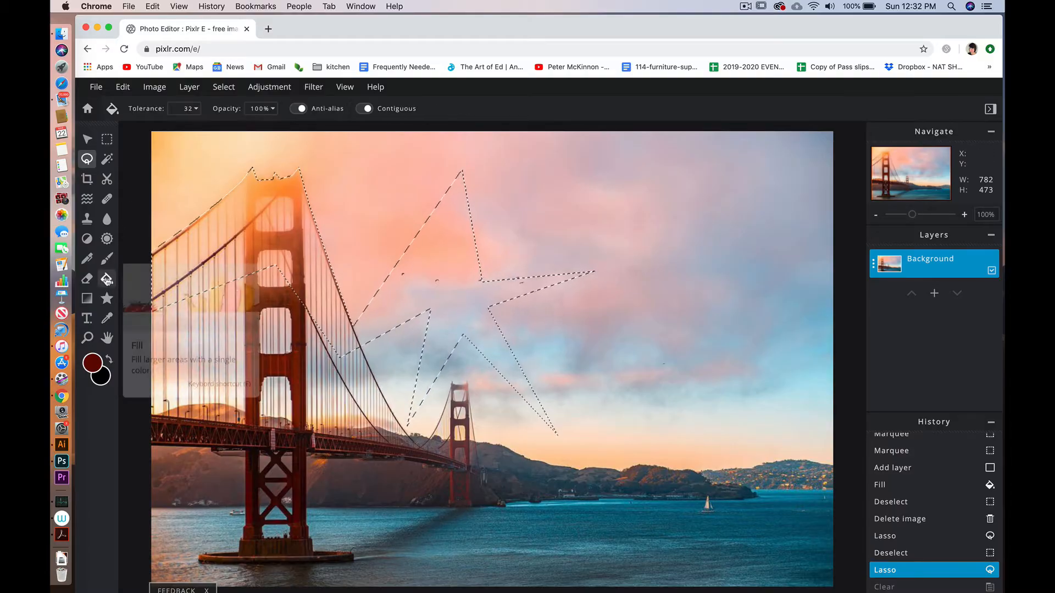
{"action": "left_click", "coordinate": [442, 271]}
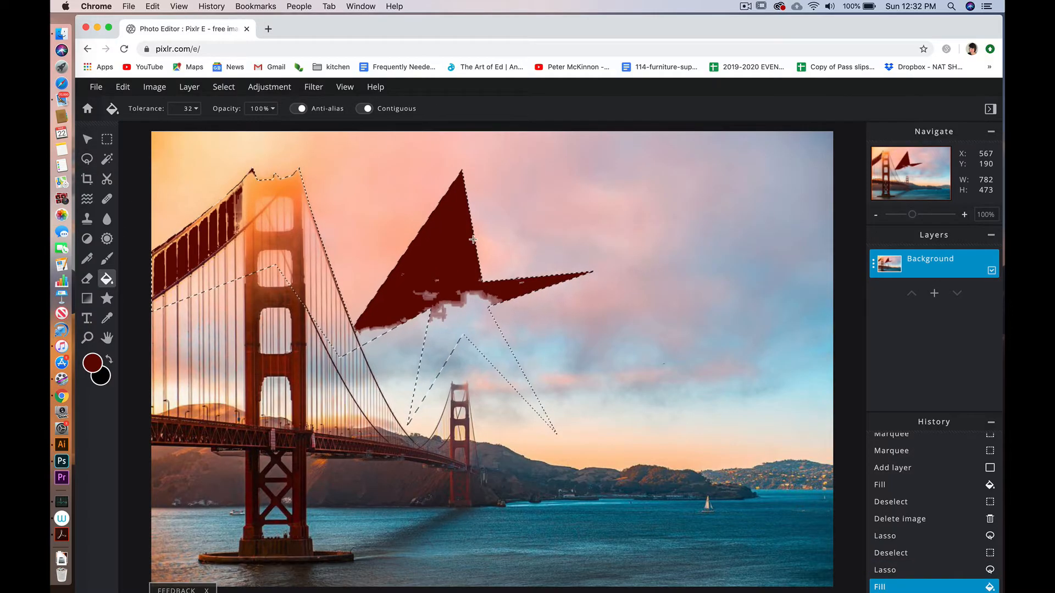
{"action": "key", "text": "ctrl+z"}
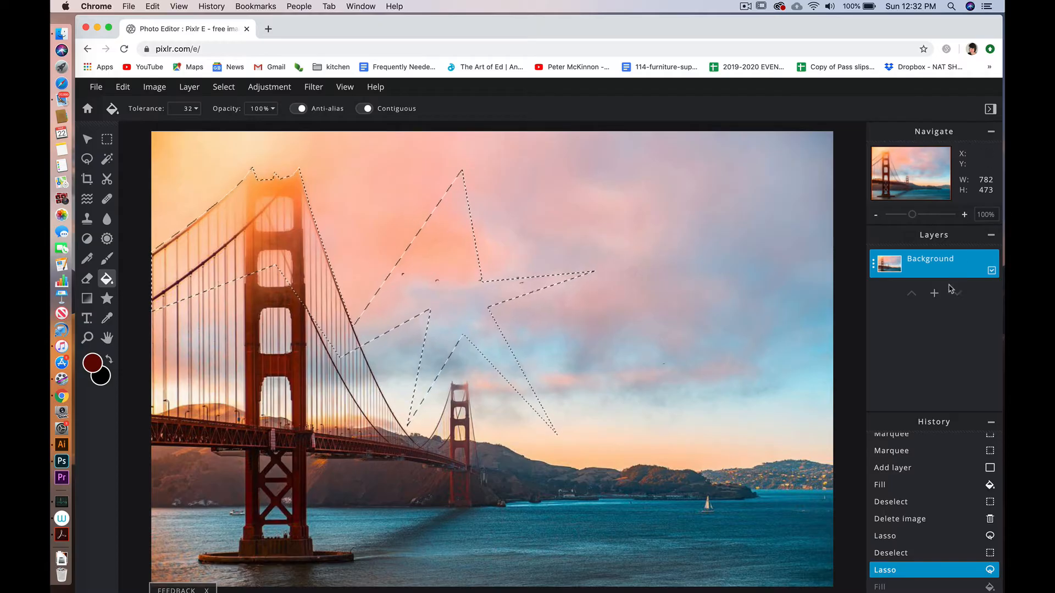
- Add an empty layer, try filling the jagged selection on it with dark red, undo the fill, and deselect
{"action": "left_click", "coordinate": [935, 295]}
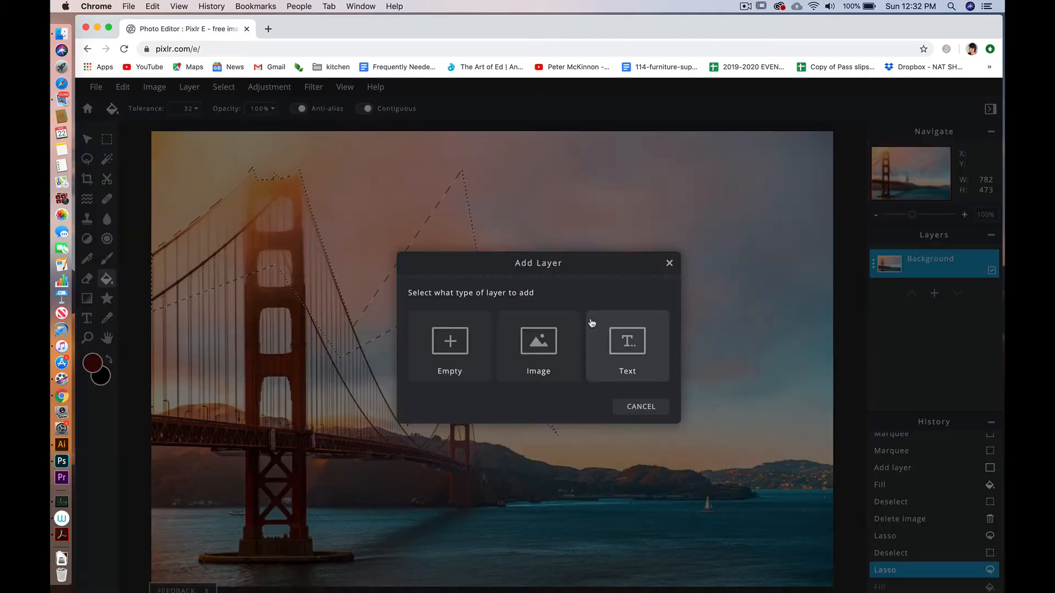
{"action": "left_click", "coordinate": [459, 357]}
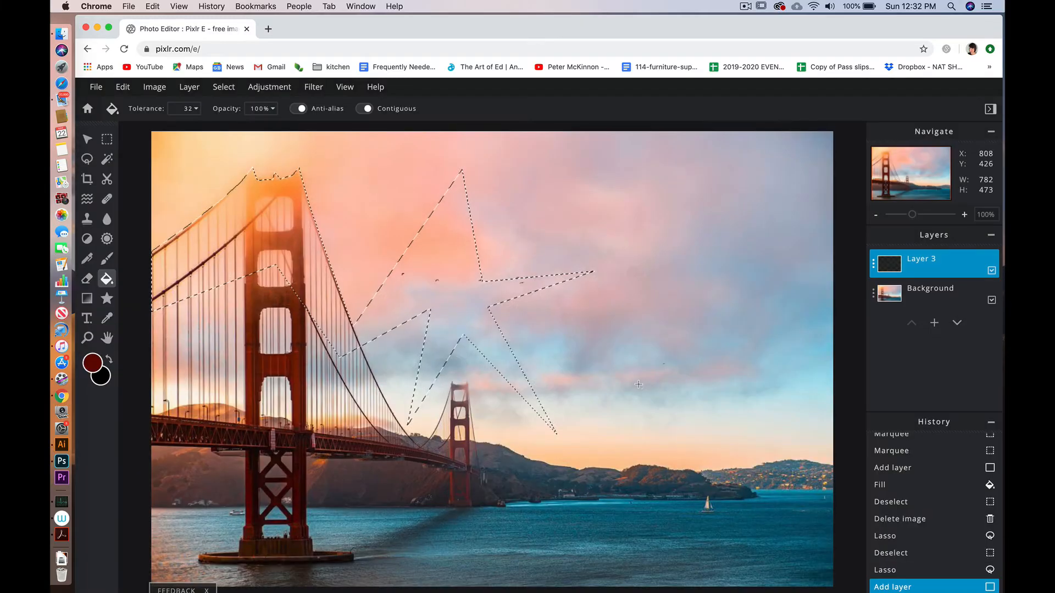
{"action": "left_click", "coordinate": [434, 262]}
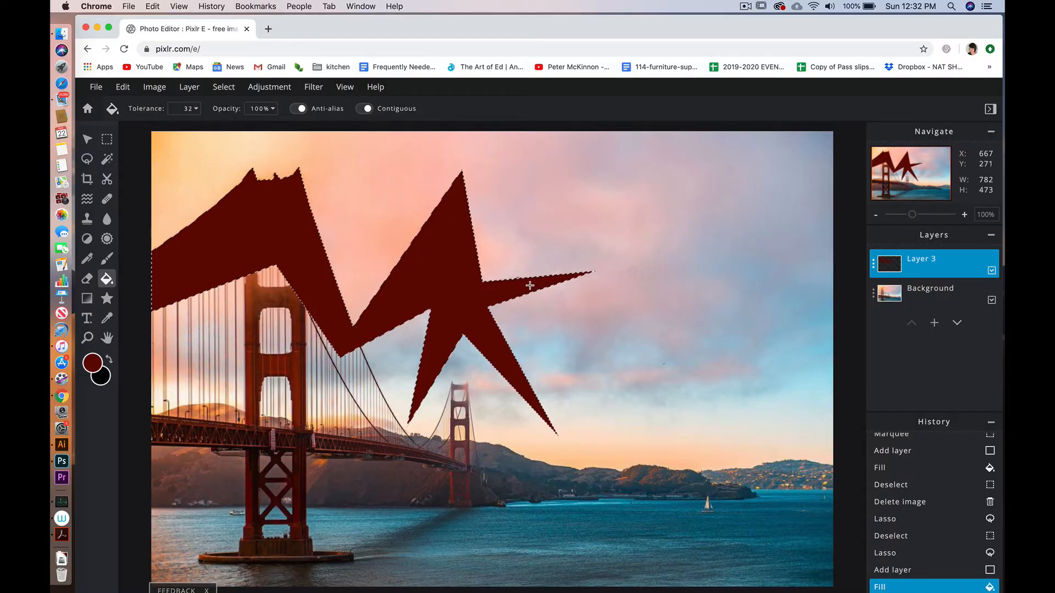
{"action": "key", "text": "super+z"}
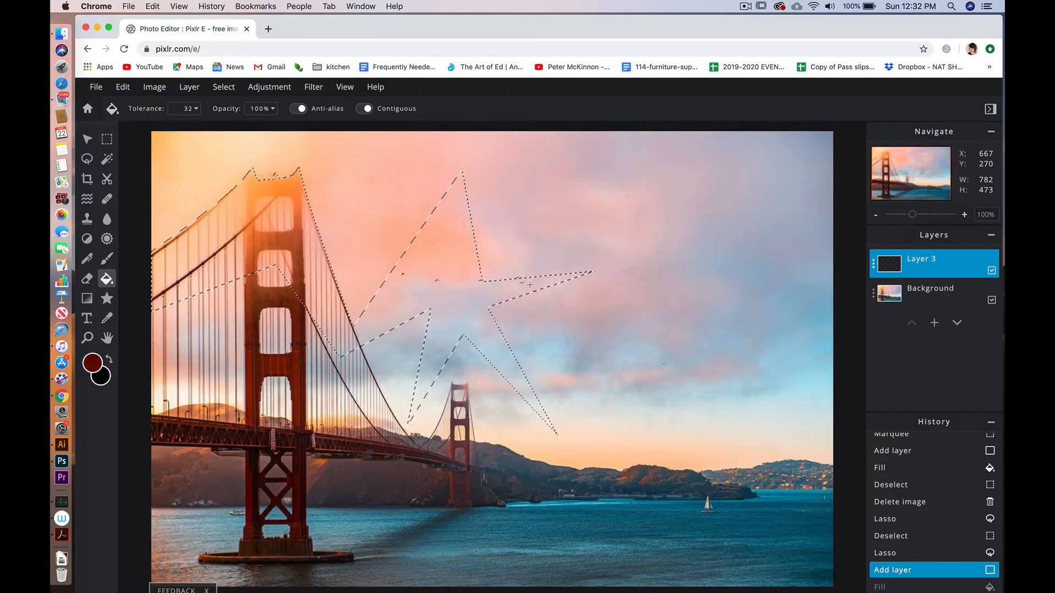
{"action": "key", "text": "super+d"}
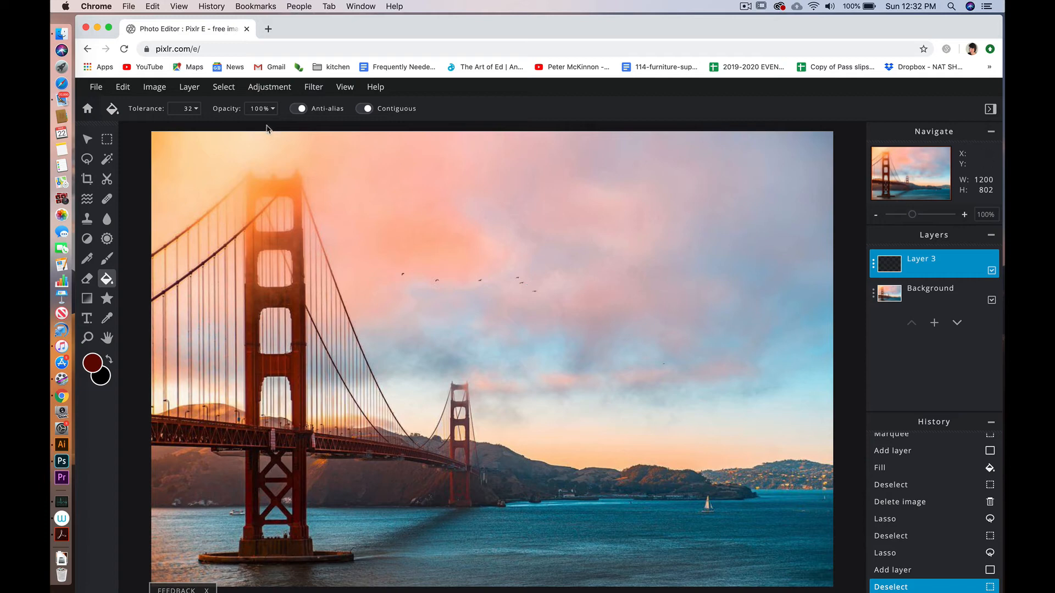
- Trace a magnetic lasso selection about 412 × 485 px around the near bridge tower and its cables, and deselect it
{"action": "left_click", "coordinate": [86, 158]}
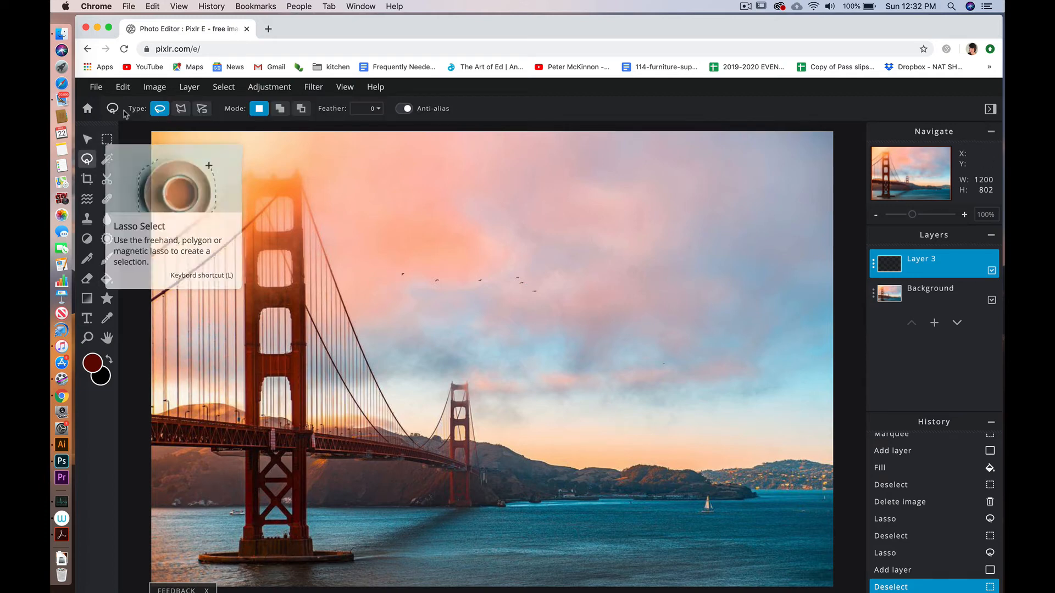
{"action": "left_click", "coordinate": [206, 111]}
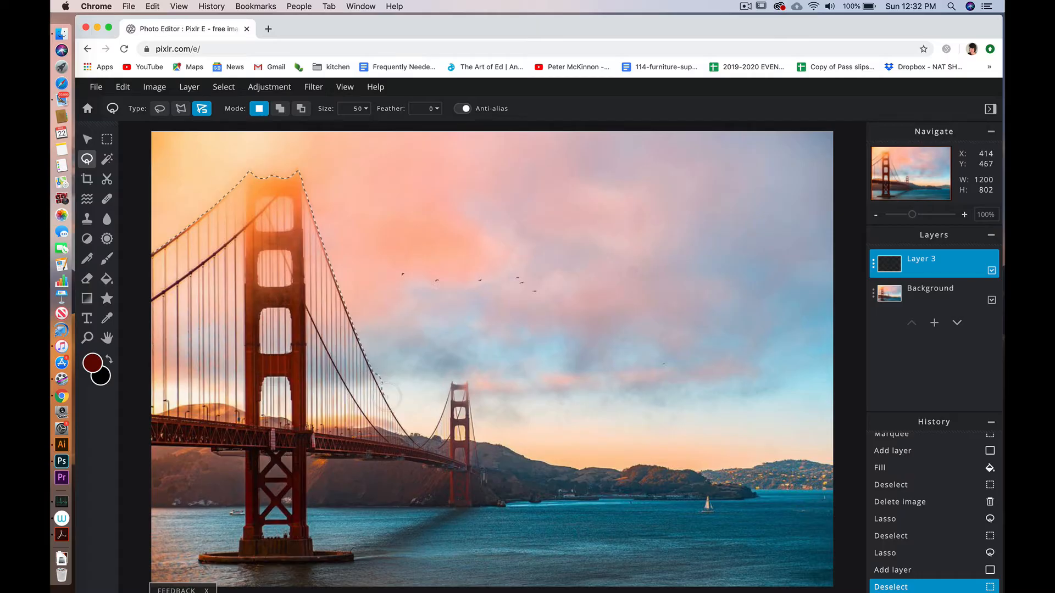
{"action": "mouse_move", "coordinate": [388, 403]}
{"action": "left_mouse_down"}
{"action": "mouse_move", "coordinate": [360, 433]}
{"action": "mouse_move", "coordinate": [213, 433]}
{"action": "left_mouse_up"}
{"action": "left_click", "coordinate": [274, 204]}
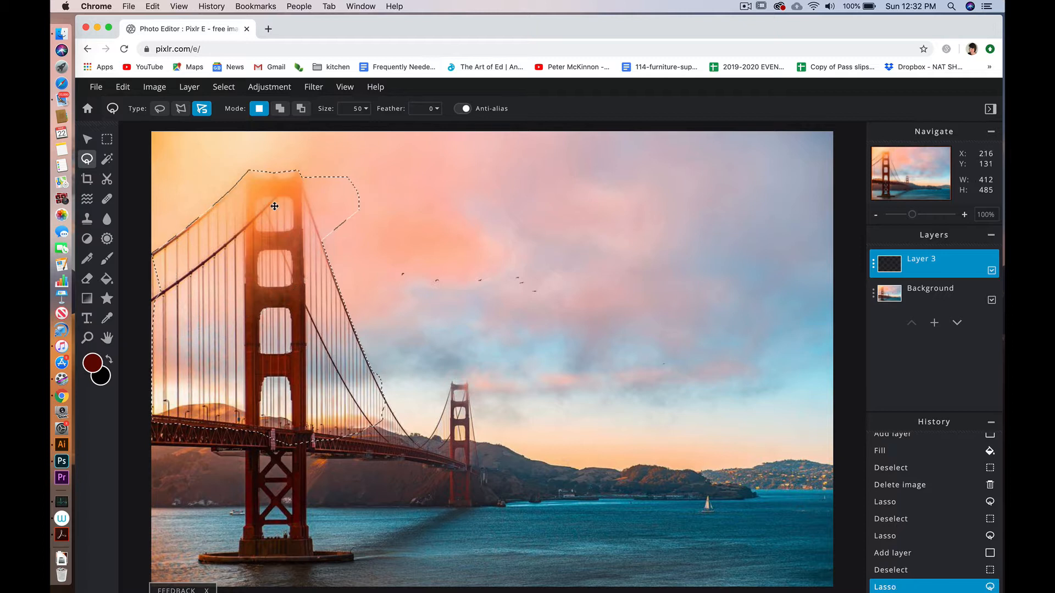
{"action": "left_click", "coordinate": [403, 202]}
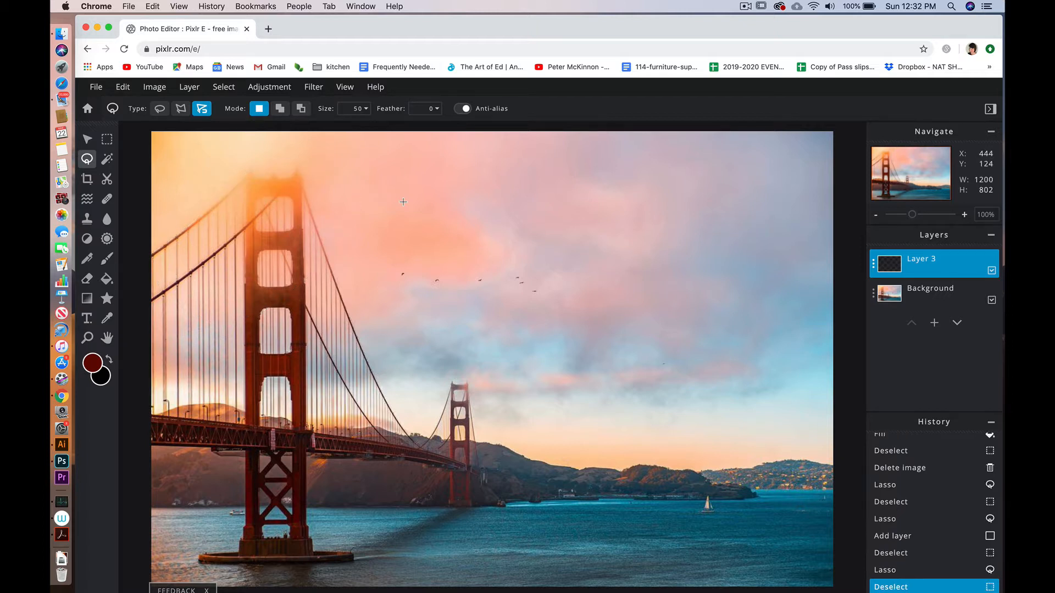
- Activate the Background layer, select the dark hillside beside the near tower with the Wand at tolerance 32, and deselect it
{"action": "left_click", "coordinate": [106, 160]}
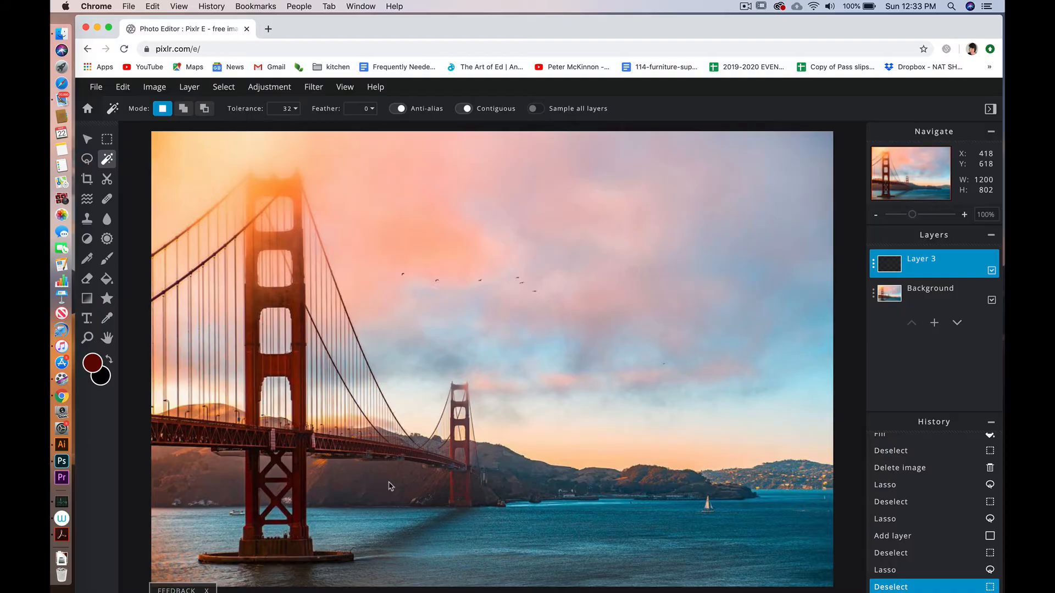
{"action": "left_click", "coordinate": [932, 295]}
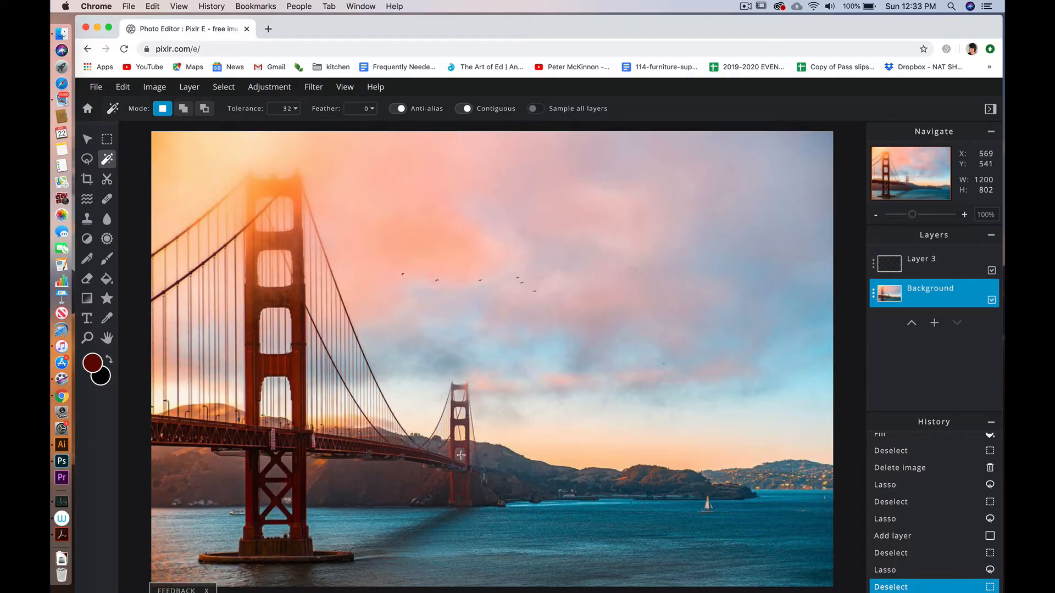
{"action": "left_click", "coordinate": [366, 482]}
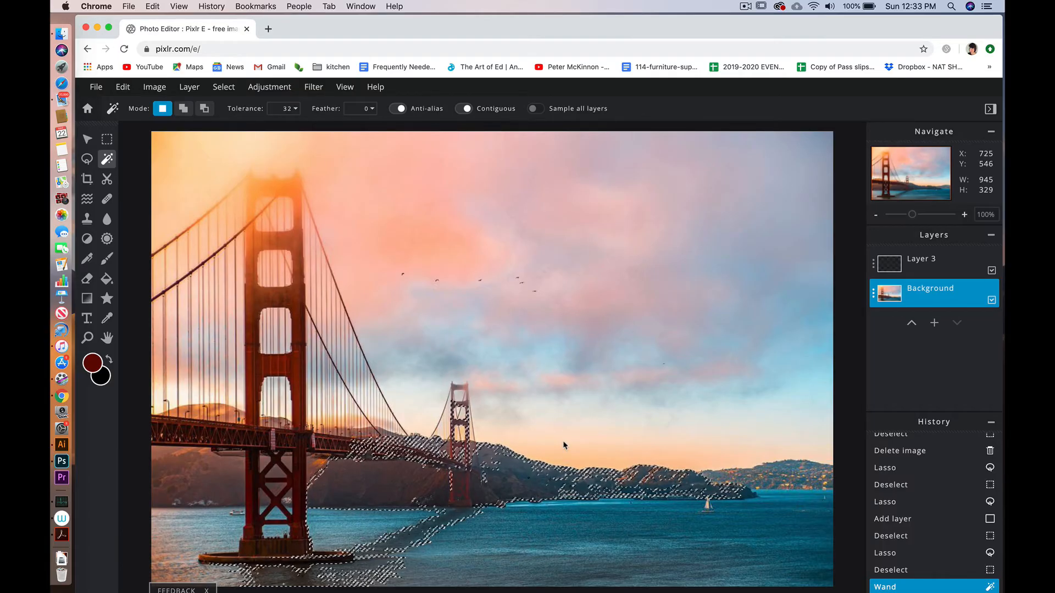
{"action": "key", "text": "super+d"}
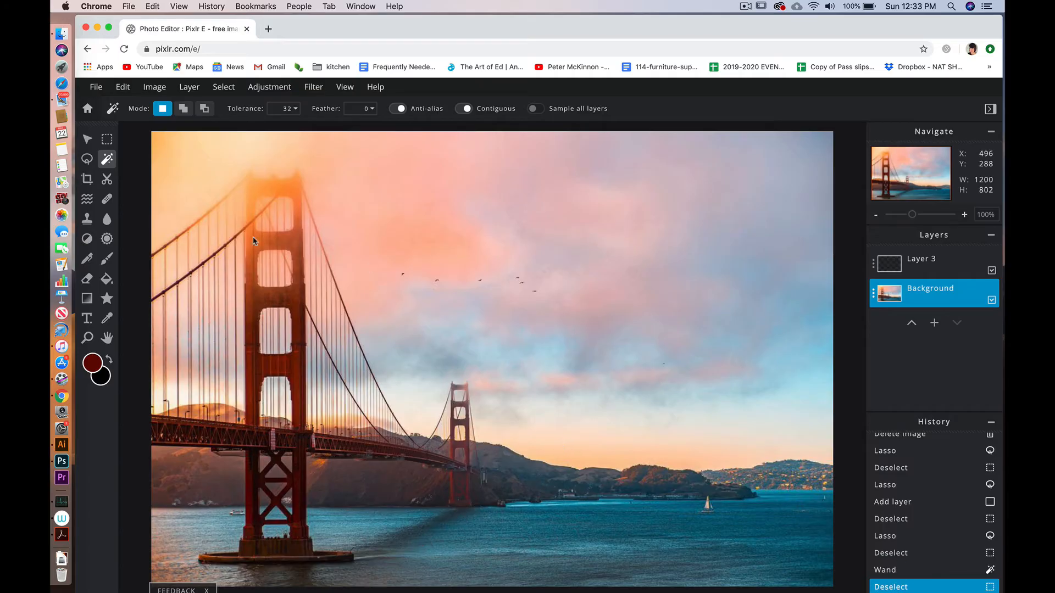
- Examine the Crop tool's size presets and compare its size, ratio and free constraints on the photo
{"action": "left_click", "coordinate": [87, 179]}
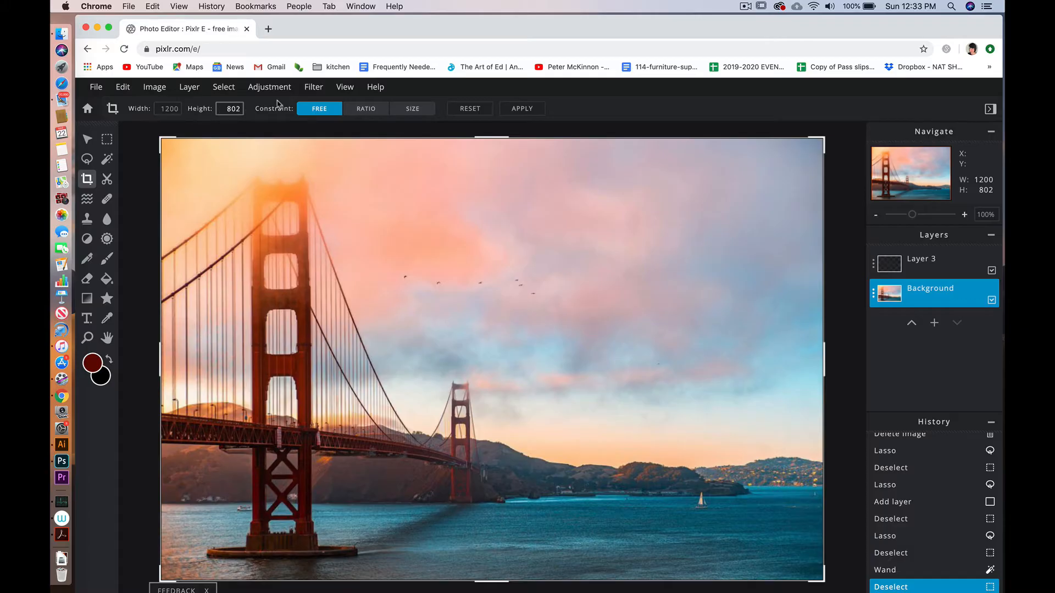
{"action": "left_click", "coordinate": [423, 108]}
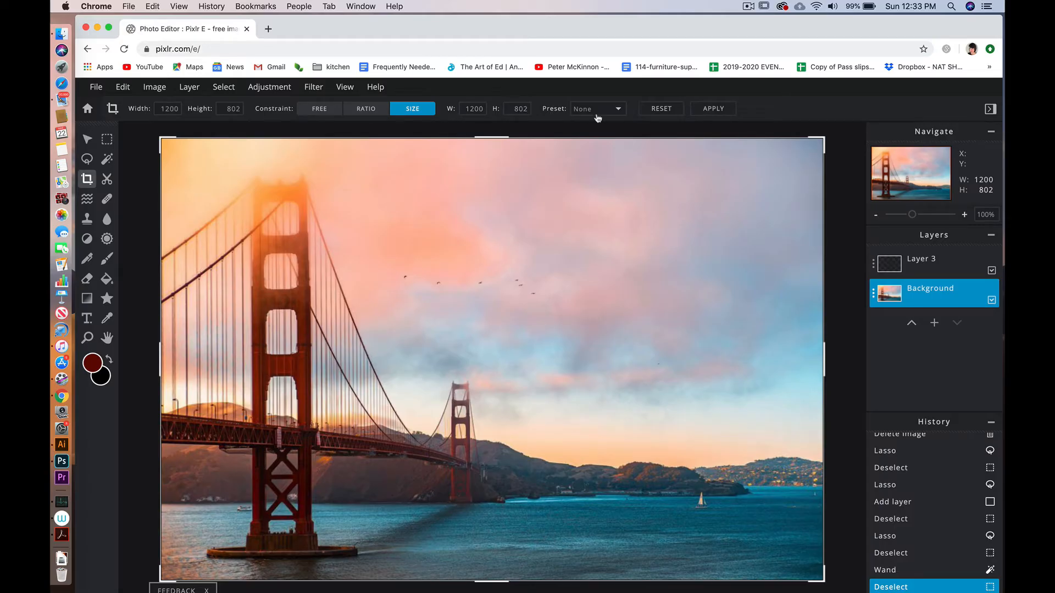
{"action": "left_click", "coordinate": [621, 112]}
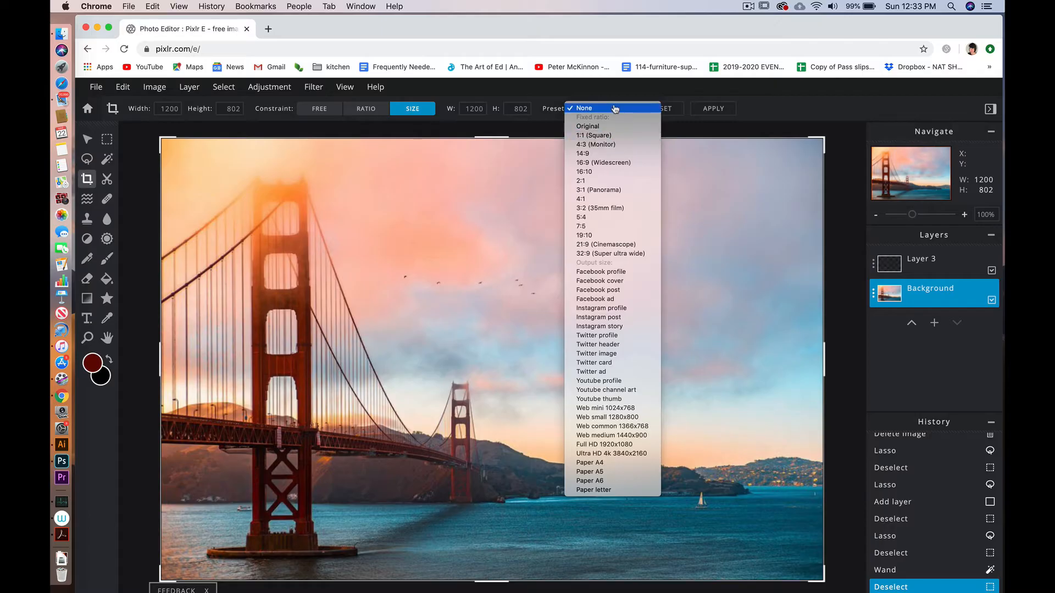
{"action": "left_click", "coordinate": [615, 108]}
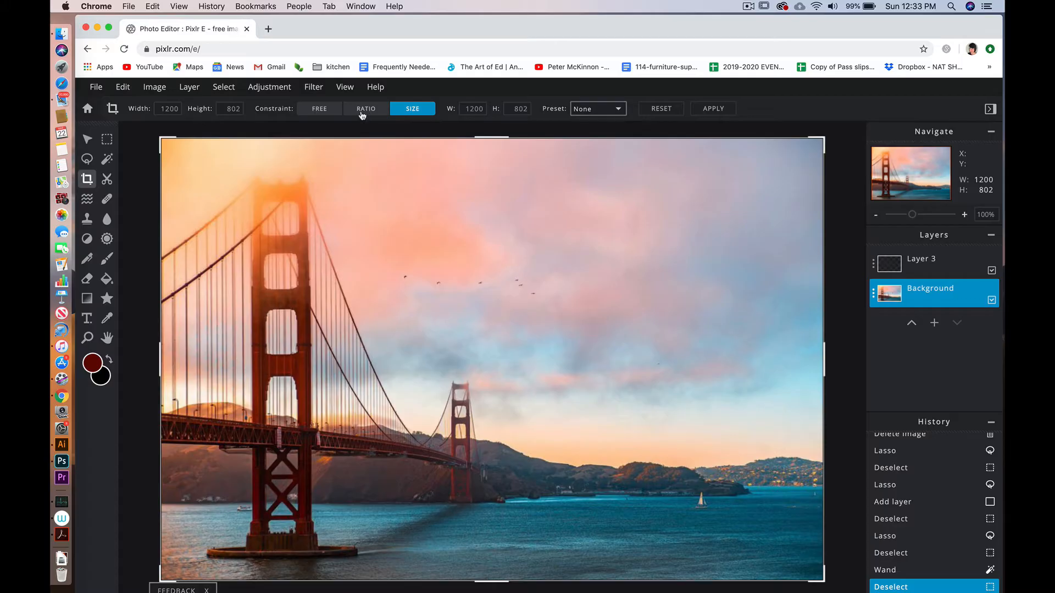
{"action": "left_click", "coordinate": [362, 110]}
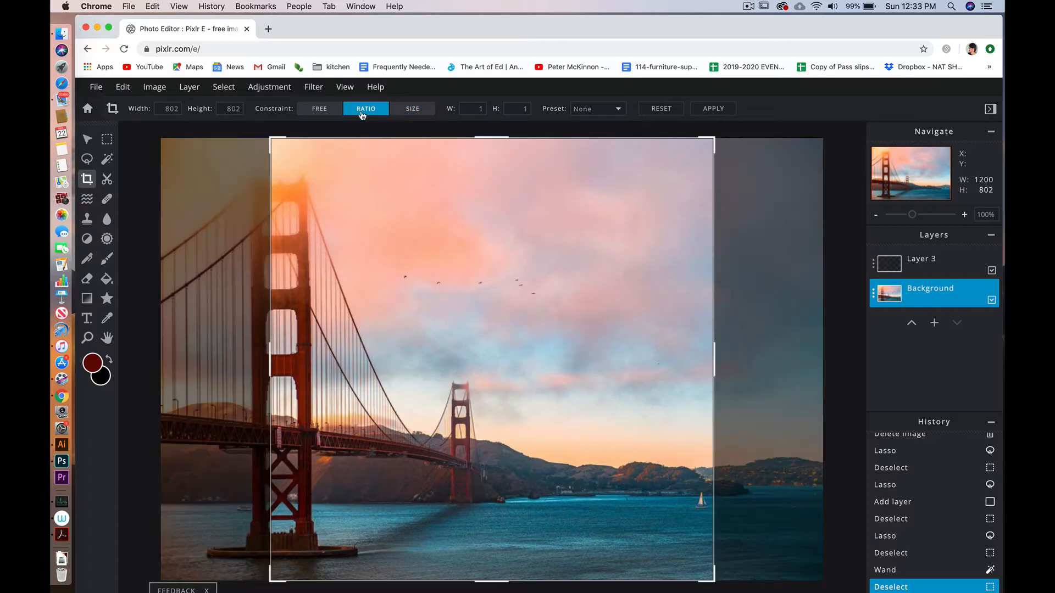
{"action": "left_click", "coordinate": [315, 113]}
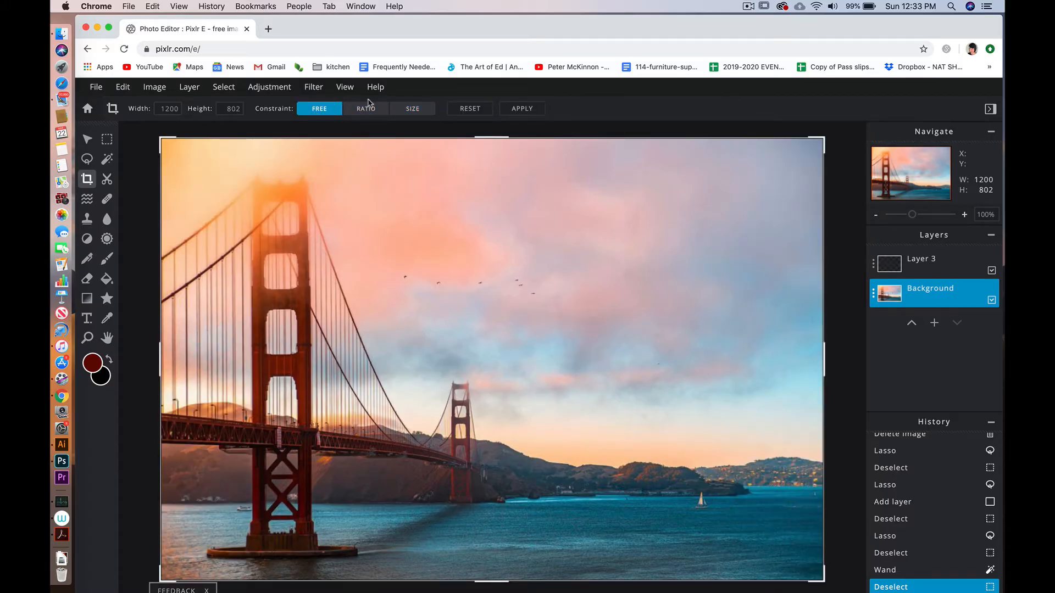
{"action": "left_click", "coordinate": [413, 110]}
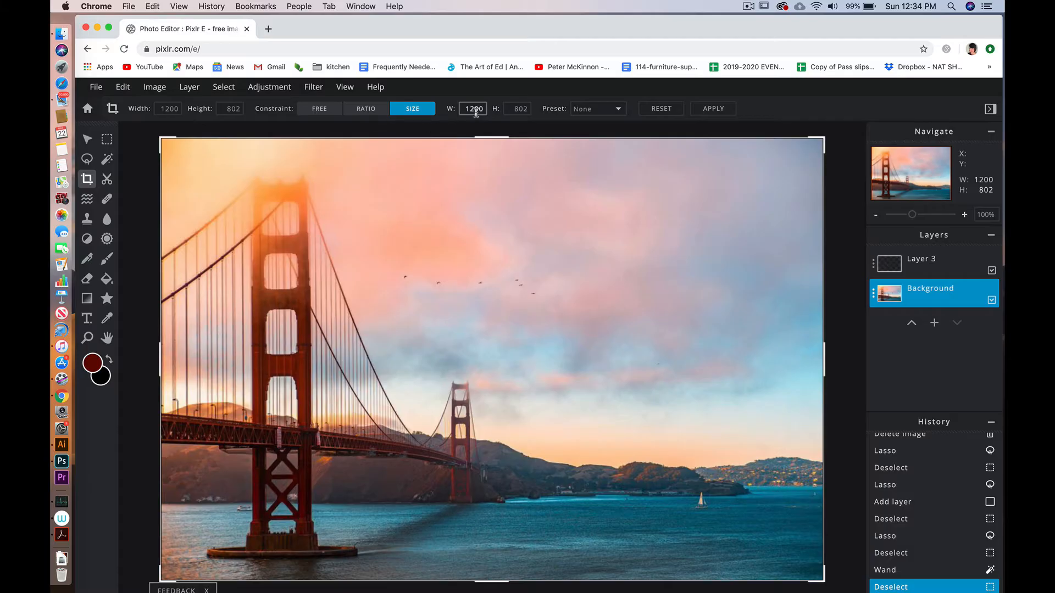
- Cut out a rectangular piece of the pink sky above the birds on the Background layer, and undo the cutout
{"action": "left_click", "coordinate": [108, 183]}
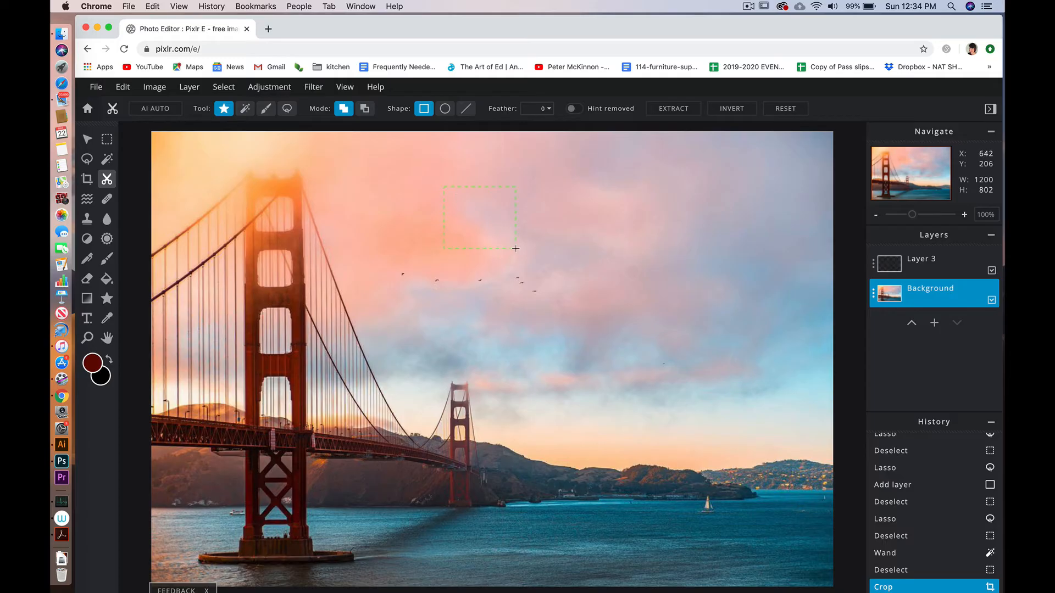
{"action": "left_click_drag", "start_coordinate": [515, 248], "coordinate": [598, 279]}
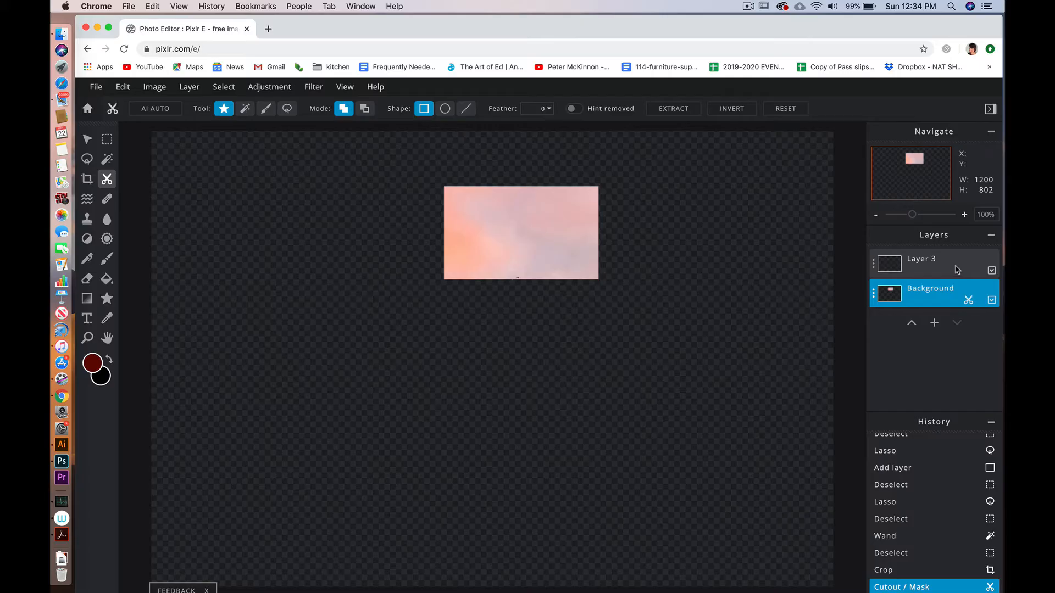
{"action": "key", "text": "super+z"}
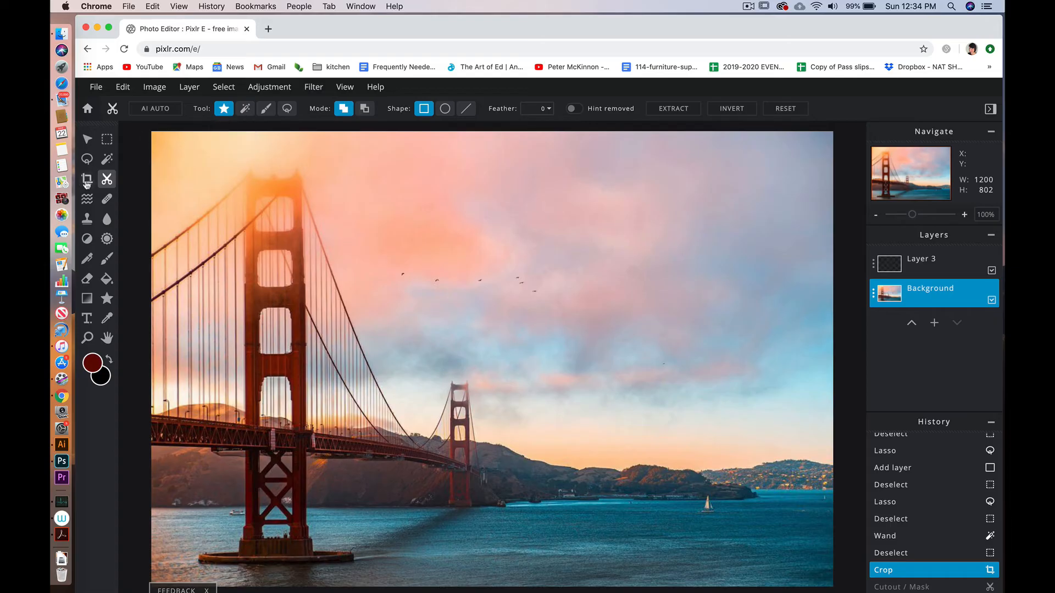
- Push and warp both bridge towers, the near cables and the distant shoreline with Liquify strokes at size 50 and 50% strength
{"action": "left_click", "coordinate": [86, 199]}
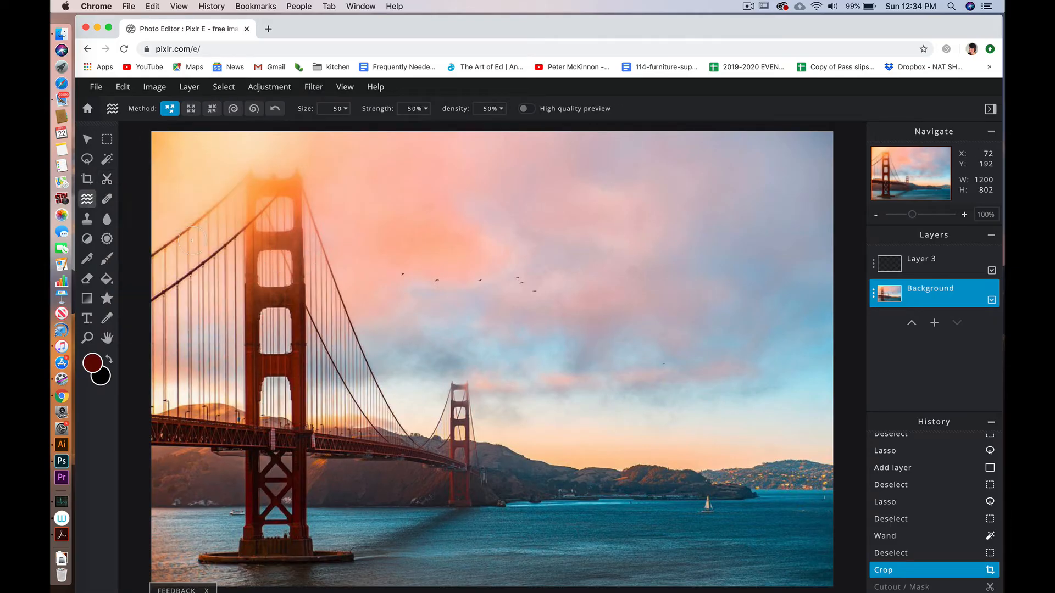
{"action": "left_click_drag", "start_coordinate": [187, 239], "coordinate": [315, 236]}
{"action": "left_click_drag", "start_coordinate": [196, 309], "coordinate": [364, 320]}
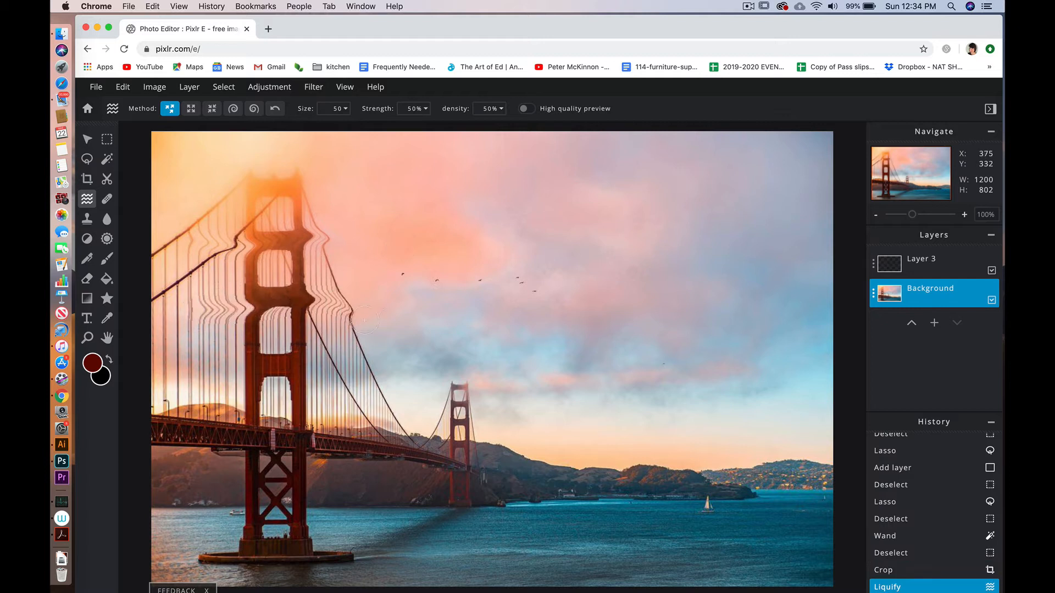
{"action": "left_click_drag", "start_coordinate": [435, 319], "coordinate": [364, 343]}
{"action": "left_click_drag", "start_coordinate": [222, 380], "coordinate": [456, 398]}
{"action": "left_click_drag", "start_coordinate": [518, 460], "coordinate": [580, 457]}
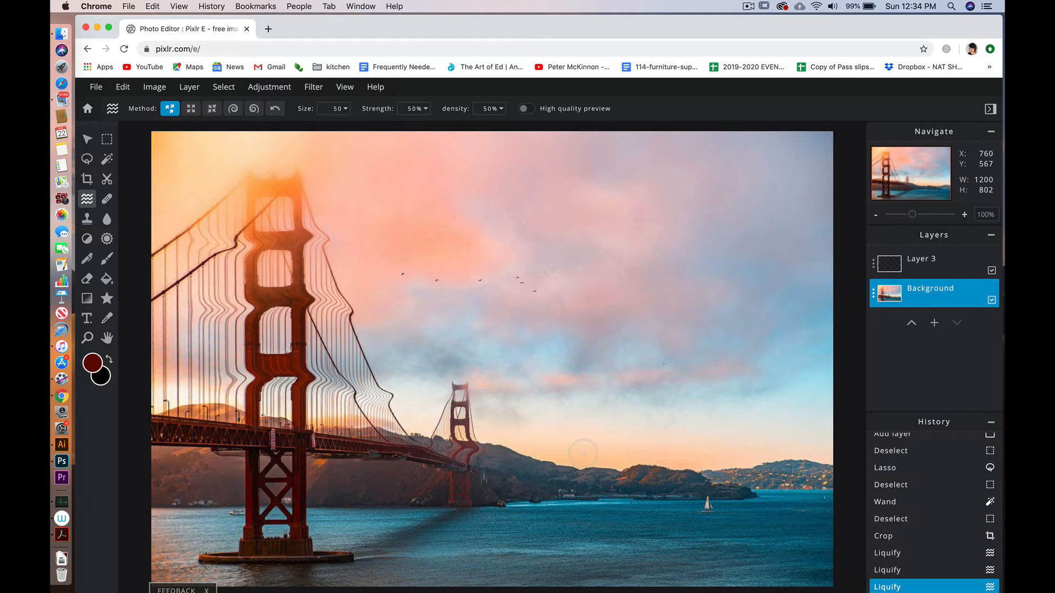
{"action": "mouse_move", "coordinate": [588, 519]}
{"action": "left_mouse_down"}
{"action": "mouse_move", "coordinate": [704, 484]}
{"action": "mouse_move", "coordinate": [600, 468]}
{"action": "left_mouse_up"}
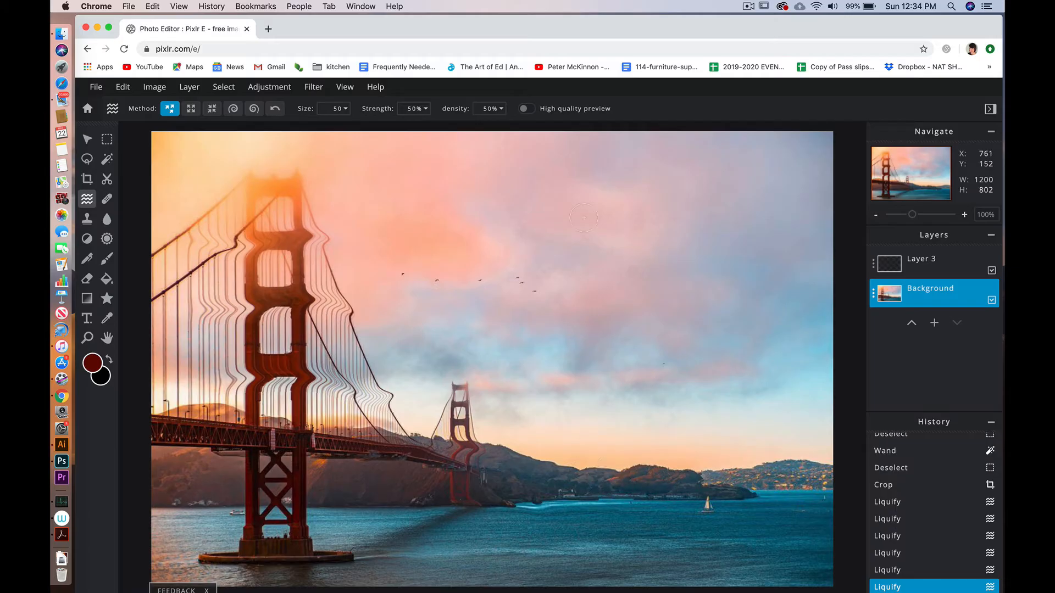
- Undo all the Liquify strokes and the crop
{"action": "key", "text": "super+z"}
{"action": "key", "text": "super+z"}
{"action": "key", "text": "super+z"}
{"action": "key", "text": "super+z"}
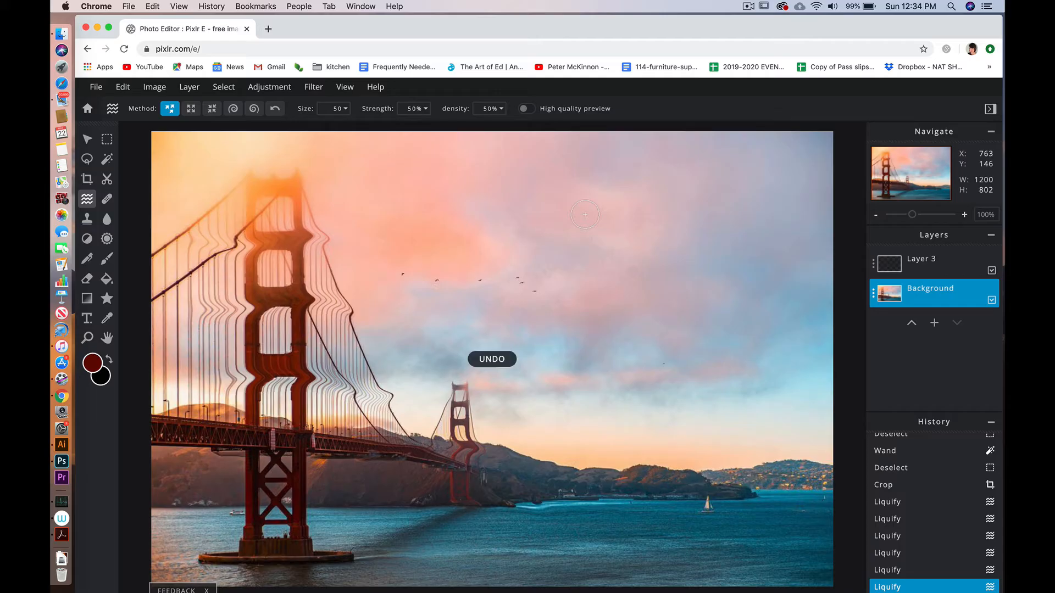
{"action": "key", "text": "super+z"}
{"action": "key", "text": "super+z"}
{"action": "key", "text": "super+z"}
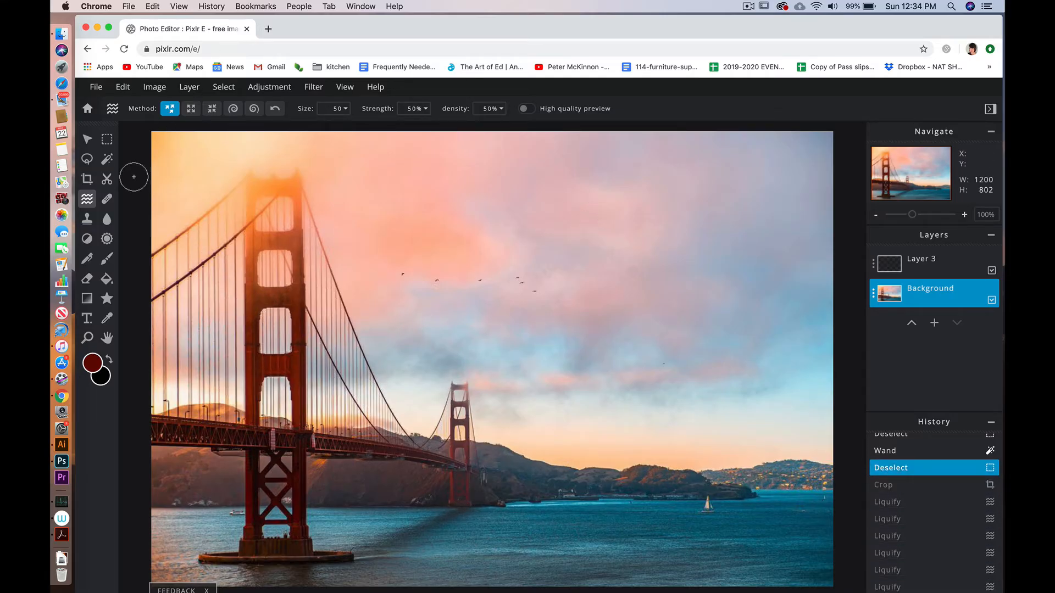
- Remove the sailboat from the water with the Heal tool's patch method at size 50
{"action": "left_click", "coordinate": [107, 198]}
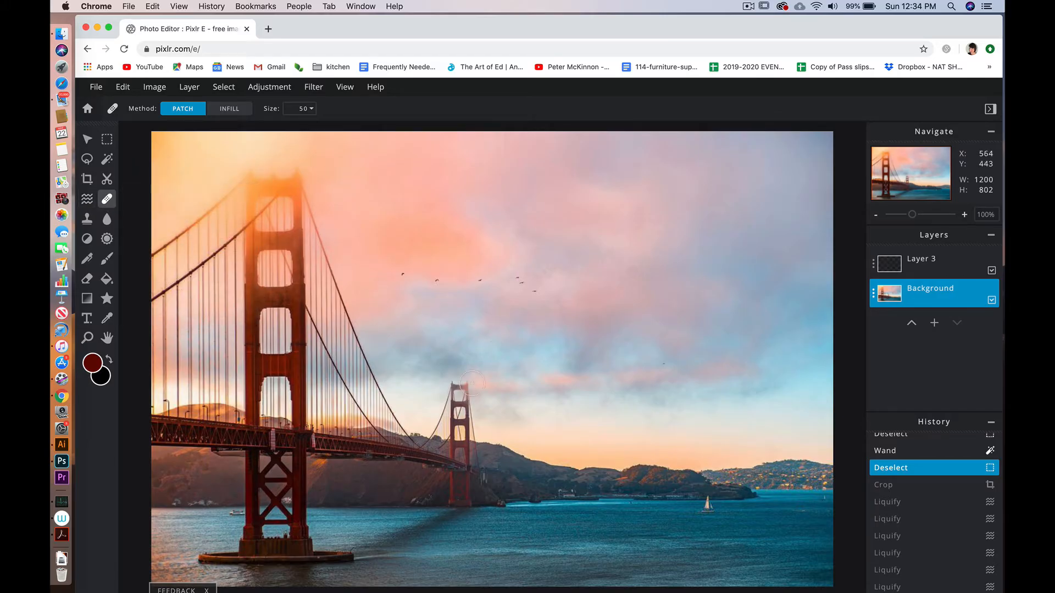
{"action": "left_click", "coordinate": [708, 510]}
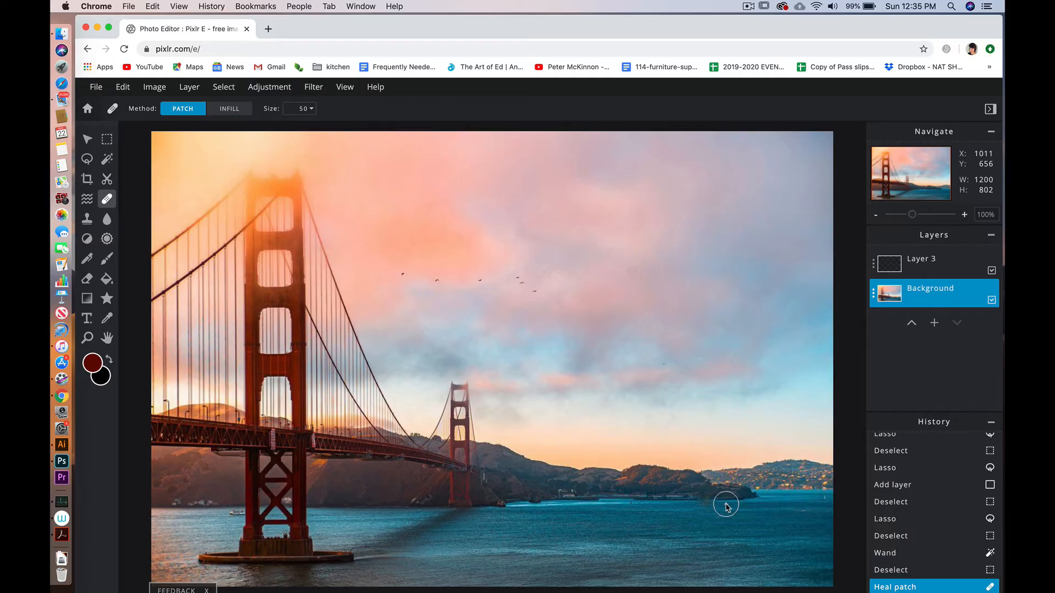
- Clone a patch of pink sky over the upper part of the near tower with a 77 px Clone stamp at 100% opacity
{"action": "left_click", "coordinate": [87, 220]}
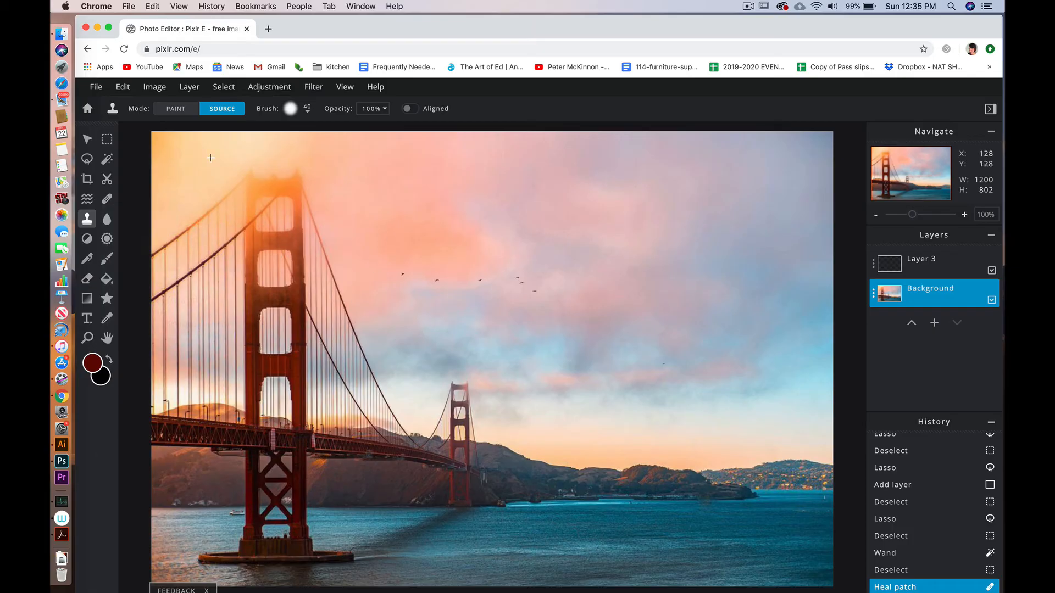
{"action": "left_click", "coordinate": [308, 112]}
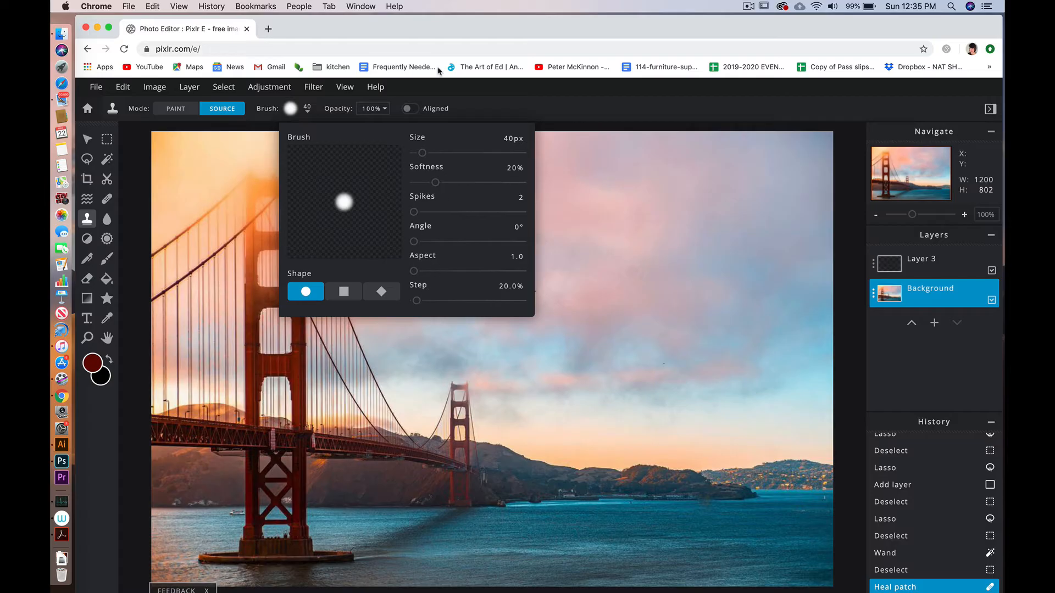
{"action": "mouse_move", "coordinate": [422, 153]}
{"action": "left_mouse_down"}
{"action": "mouse_move", "coordinate": [449, 153]}
{"action": "mouse_move", "coordinate": [429, 153]}
{"action": "mouse_move", "coordinate": [417, 181]}
{"action": "left_mouse_up"}
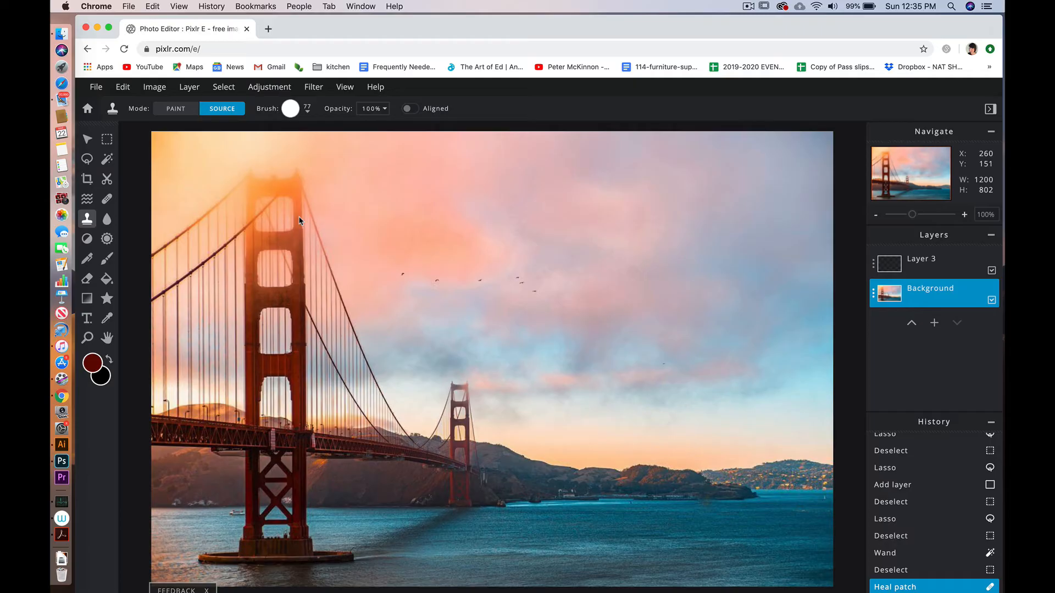
{"action": "left_click", "coordinate": [301, 213]}
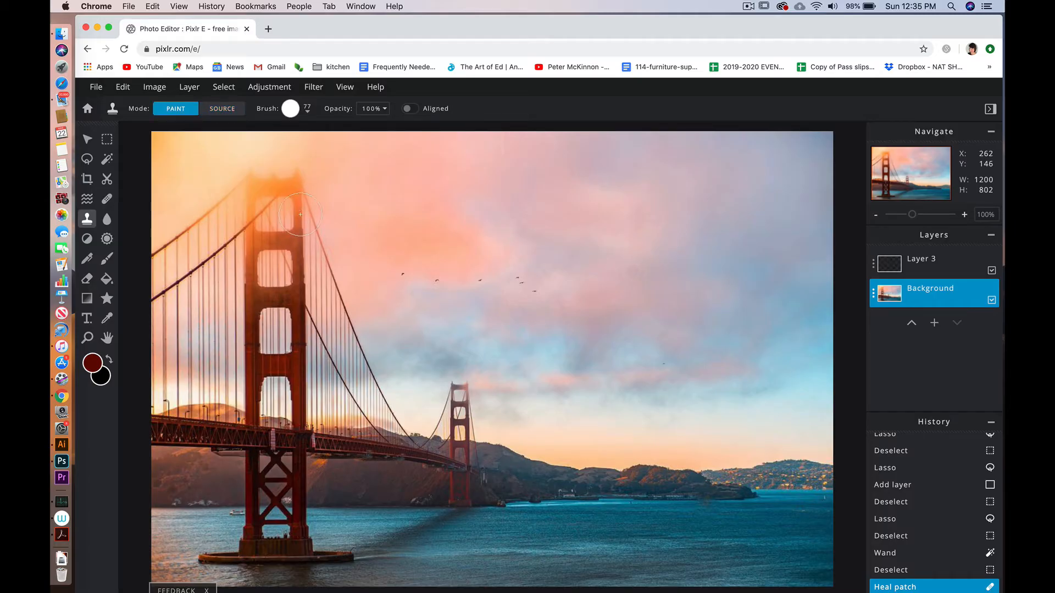
{"action": "left_click", "coordinate": [300, 214]}
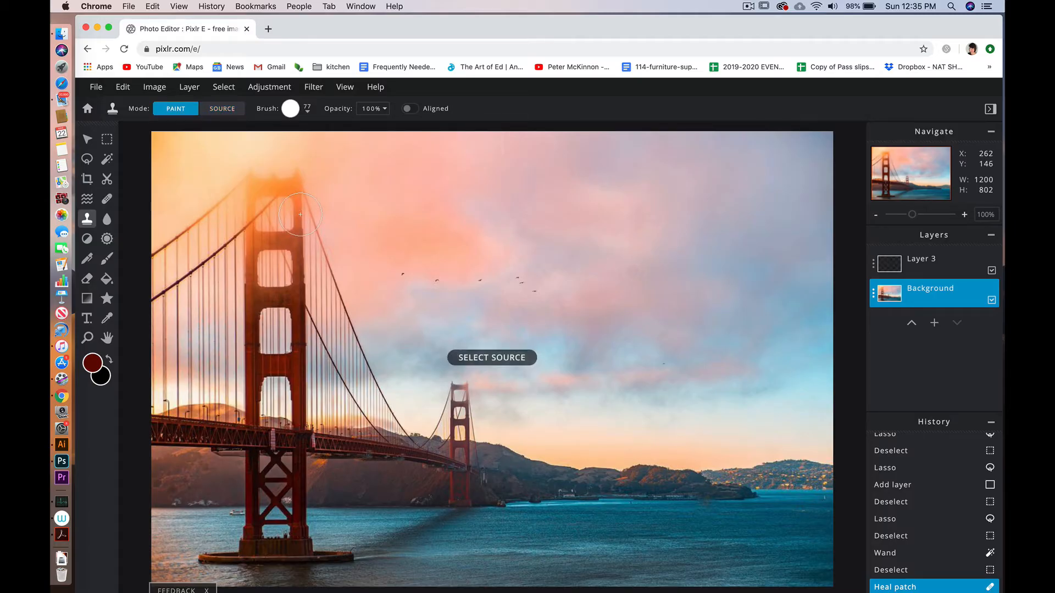
{"action": "left_click", "coordinate": [353, 204]}
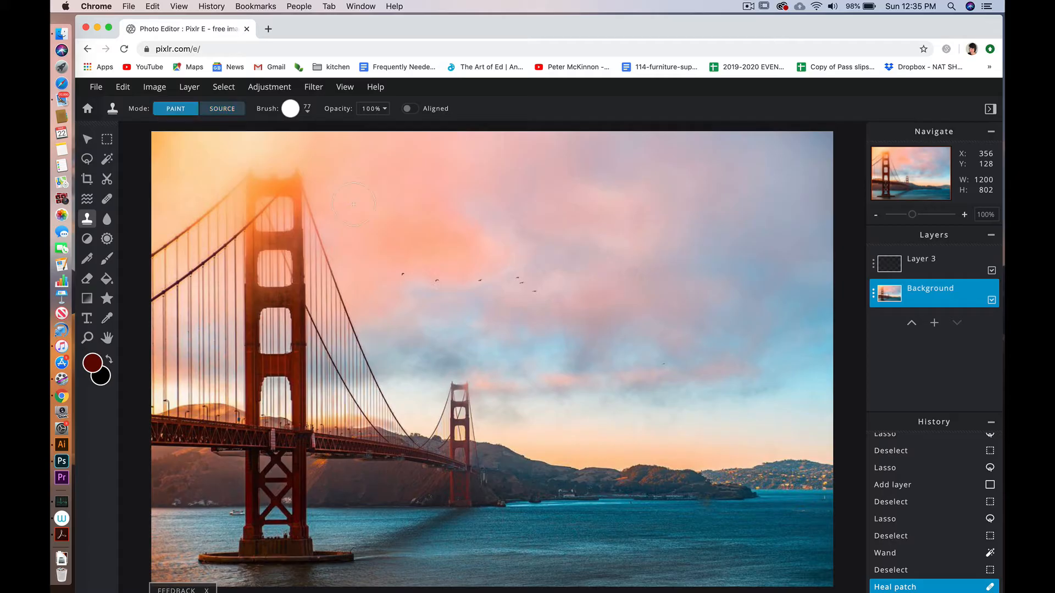
{"action": "left_click", "coordinate": [293, 214]}
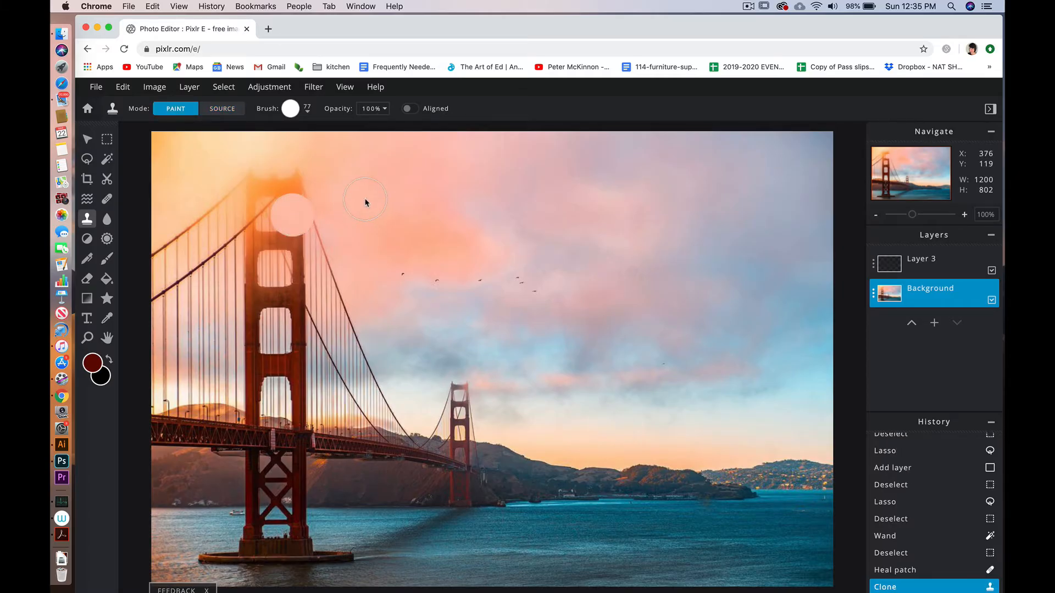
- Sample spots on the near tower's leg and the cables, cloning each one into the sky beside the bridge
{"action": "left_click", "coordinate": [297, 249], "text": "alt"}
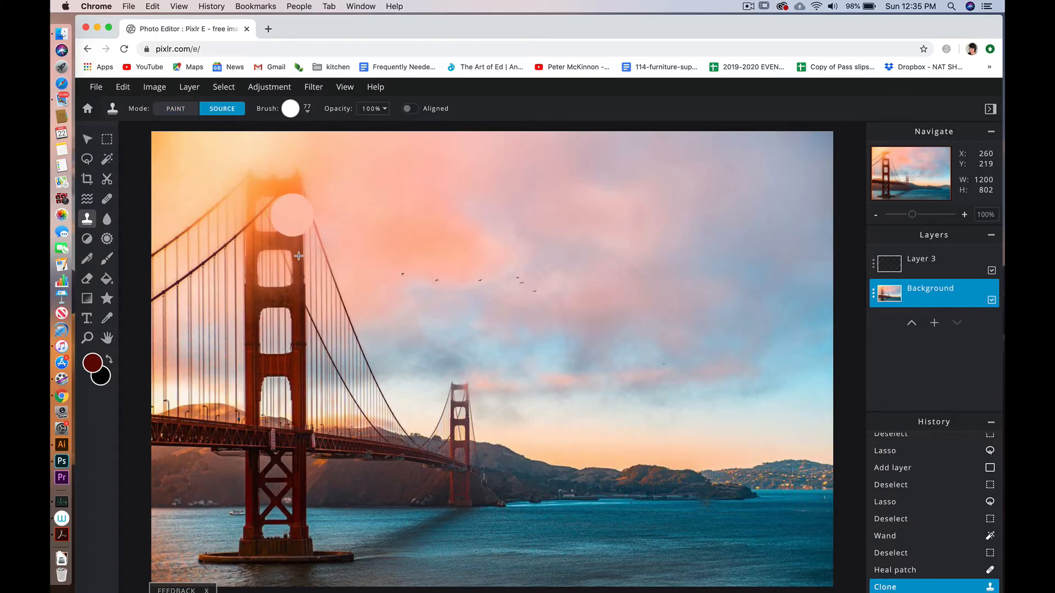
{"action": "left_click", "coordinate": [382, 242]}
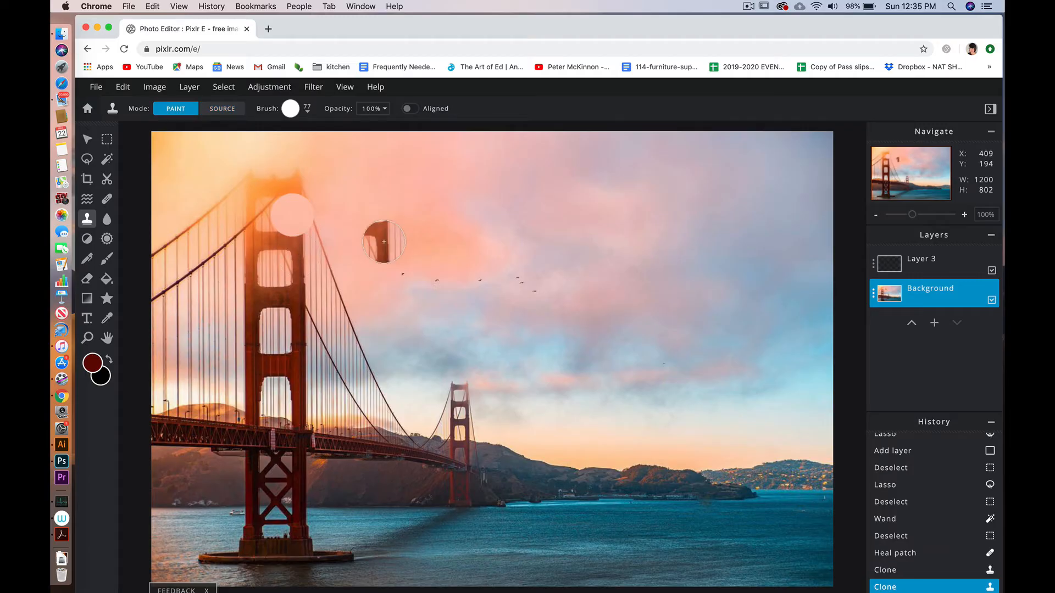
{"action": "left_click", "coordinate": [299, 299], "text": "alt"}
{"action": "left_click", "coordinate": [400, 291]}
{"action": "left_click", "coordinate": [333, 353], "text": "alt"}
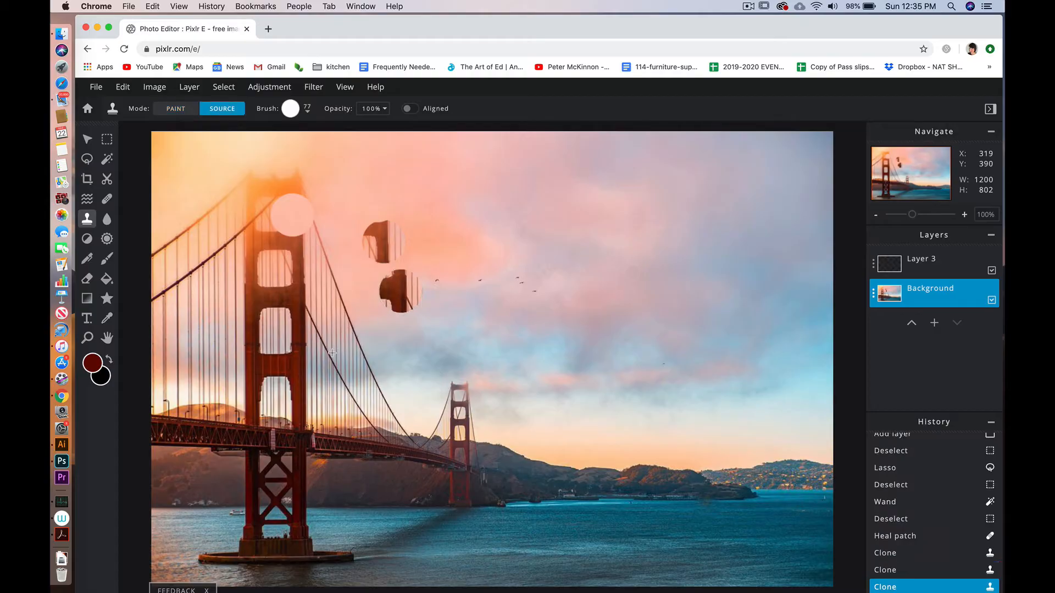
{"action": "left_click", "coordinate": [407, 350]}
{"action": "left_click", "coordinate": [342, 406], "text": "alt"}
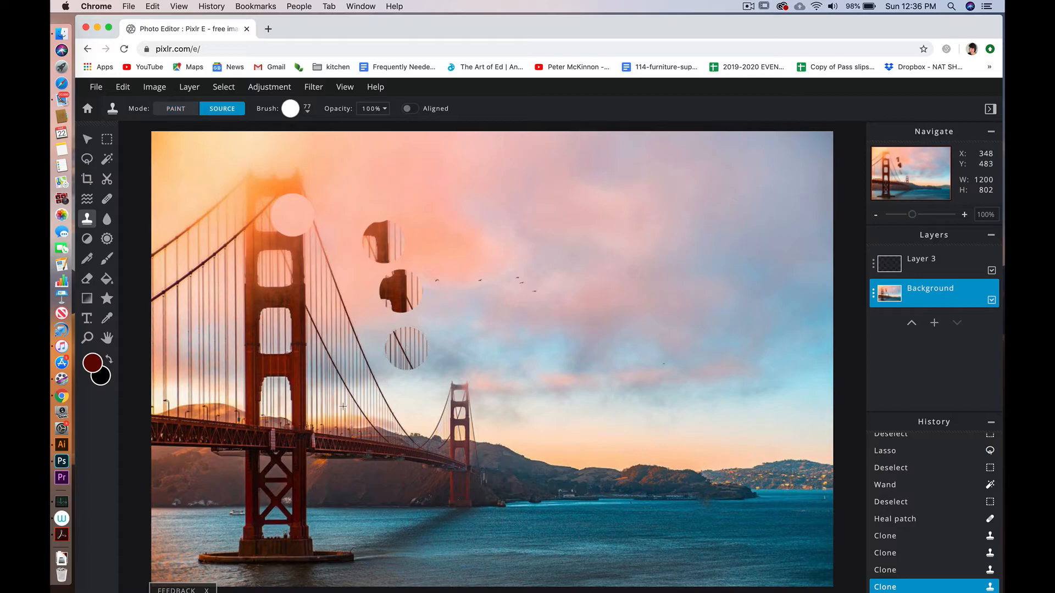
{"action": "left_click", "coordinate": [421, 392]}
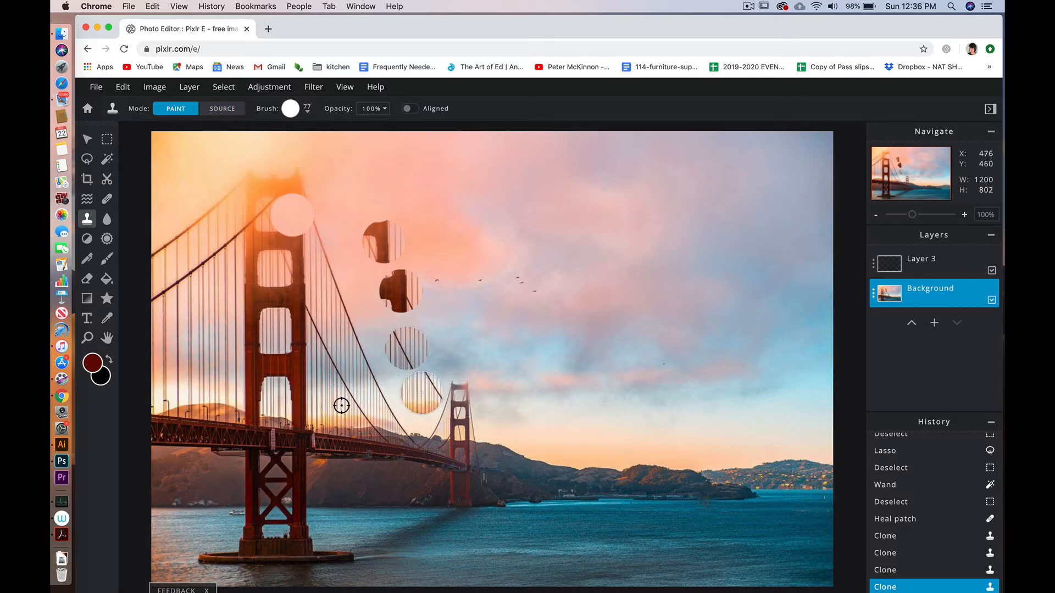
{"action": "left_click", "coordinate": [323, 268], "text": "alt"}
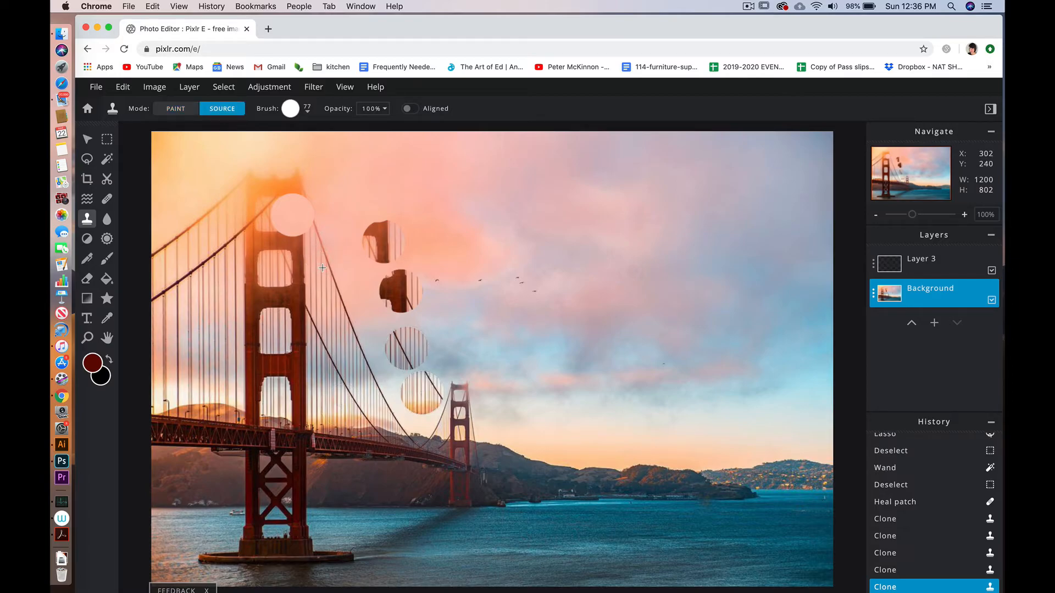
{"action": "left_click", "coordinate": [346, 189]}
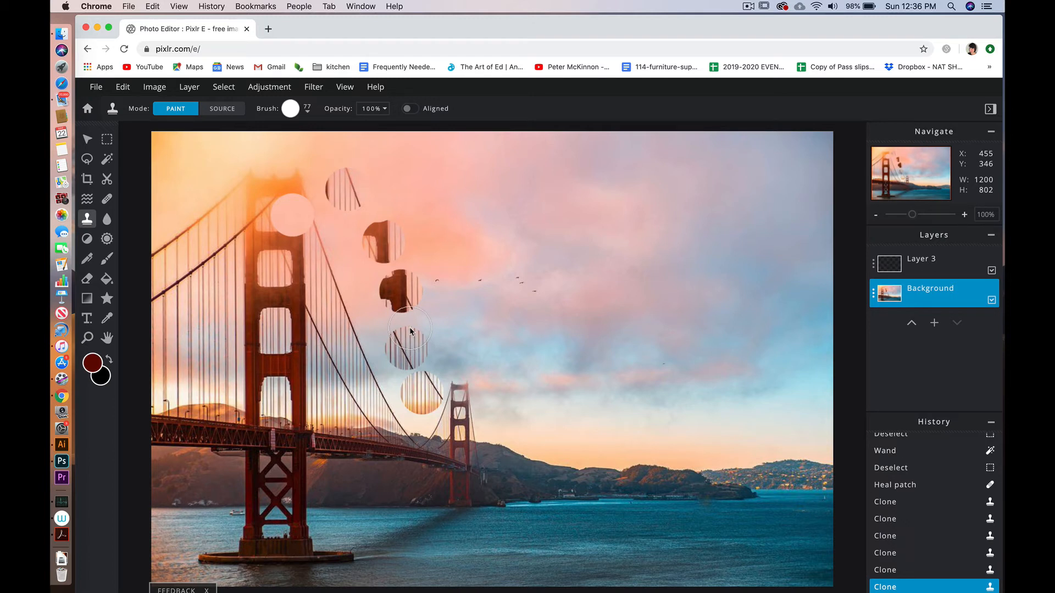
- Stamp the last sampled cable patch once over the cables beside the near tower and repeatedly across the pink sky around the birds
{"action": "left_click", "coordinate": [335, 369]}
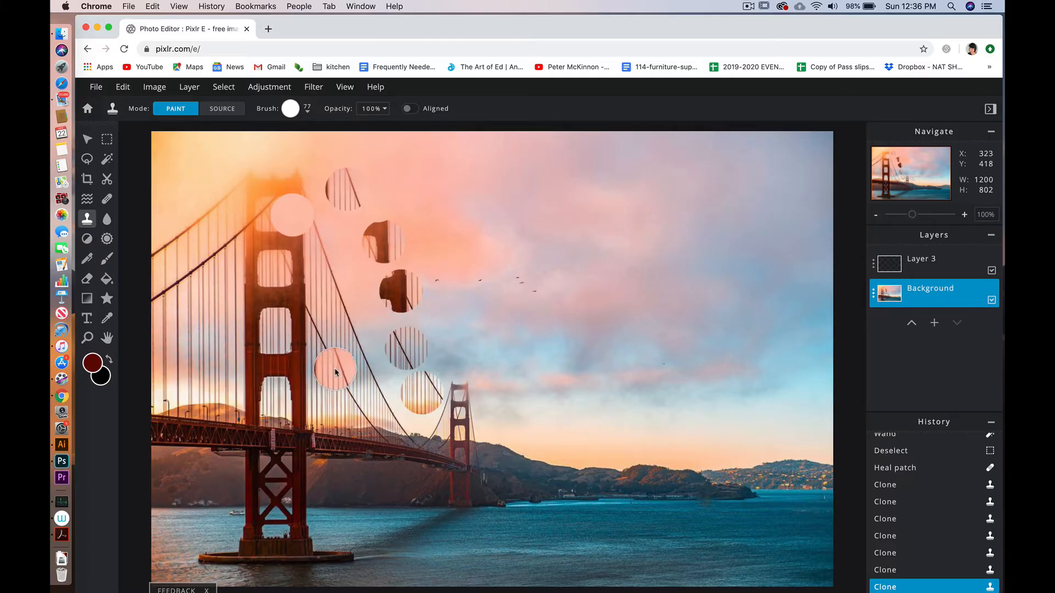
{"action": "left_click", "coordinate": [473, 294]}
{"action": "left_click", "coordinate": [459, 251]}
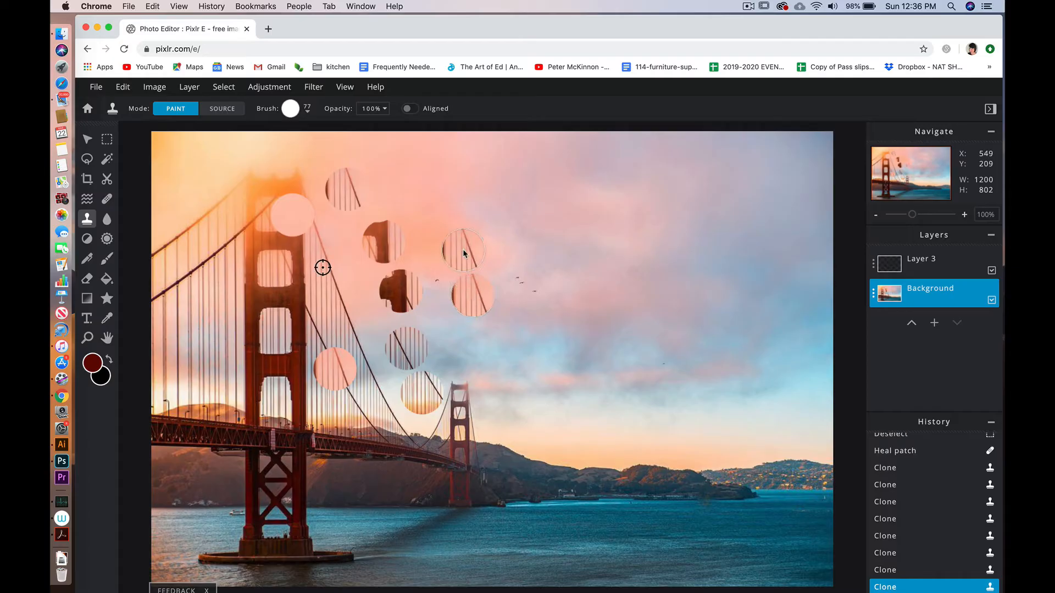
{"action": "left_click", "coordinate": [462, 218]}
{"action": "left_click", "coordinate": [446, 191]}
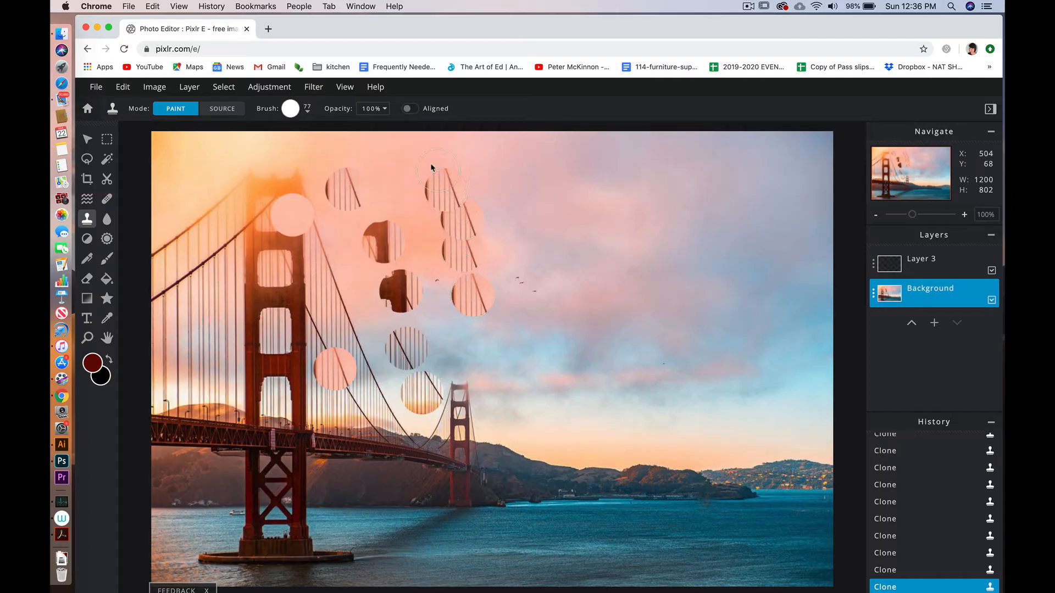
{"action": "left_click", "coordinate": [498, 161]}
{"action": "left_click", "coordinate": [520, 210]}
{"action": "left_click", "coordinate": [529, 256]}
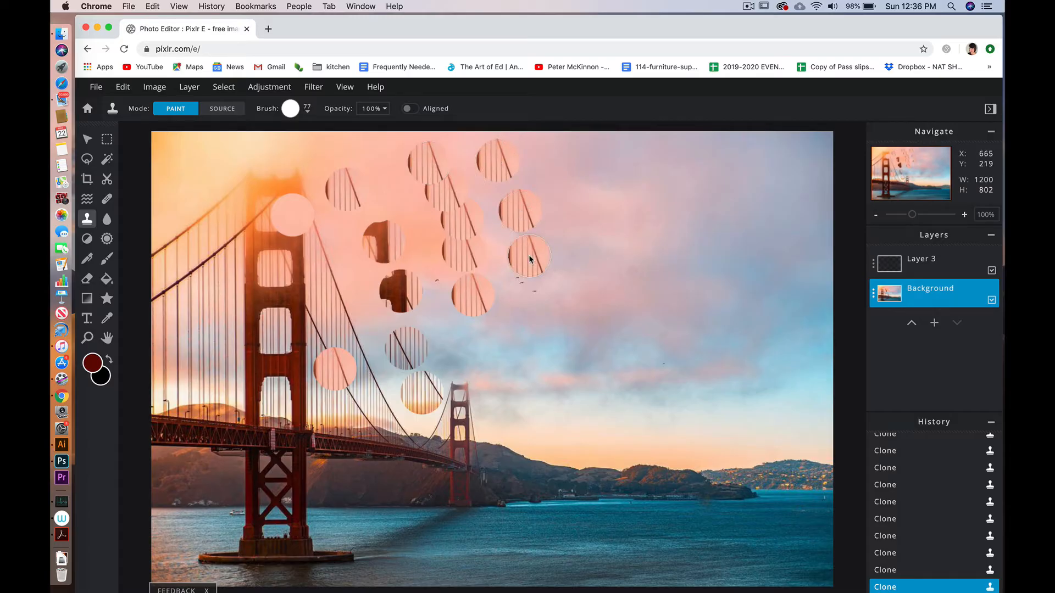
- Undo all the Clone stamps, back to the Heal patch state
{"action": "key", "text": "super+z"}
{"action": "key", "text": "super+z"}
{"action": "key", "text": "super+z"}
{"action": "key", "text": "super+z"}
{"action": "key", "text": "super+z"}
{"action": "key", "text": "super+z"}
{"action": "key", "text": "super+z"}
{"action": "key", "text": "super+z"}
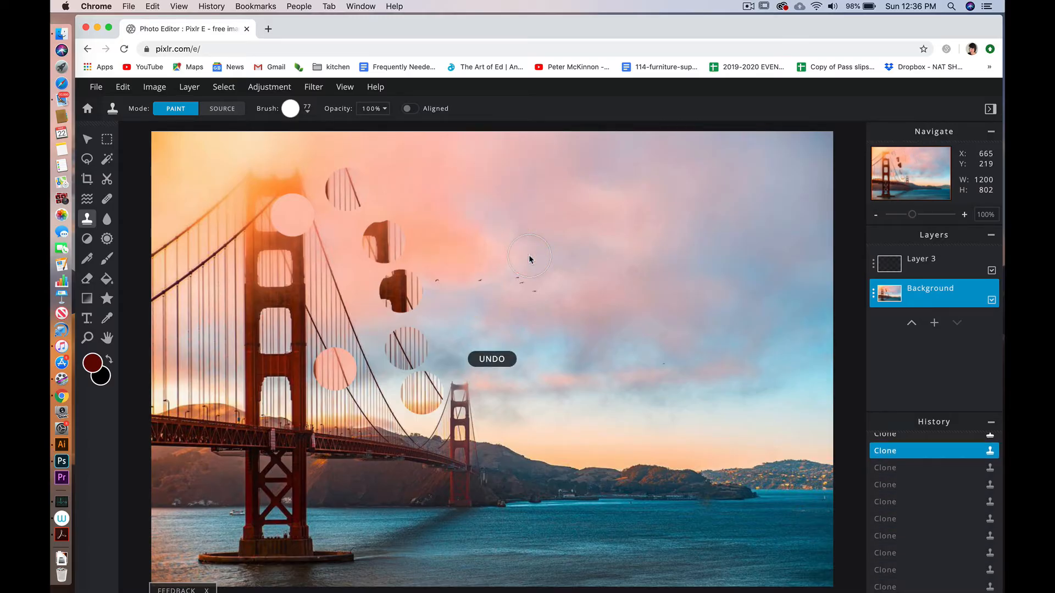
{"action": "key", "text": "super+z"}
{"action": "key", "text": "super+z"}
{"action": "key", "text": "super+z"}
{"action": "key", "text": "super+z"}
{"action": "key", "text": "super+z"}
{"action": "key", "text": "super+z"}
{"action": "key", "text": "super+z"}
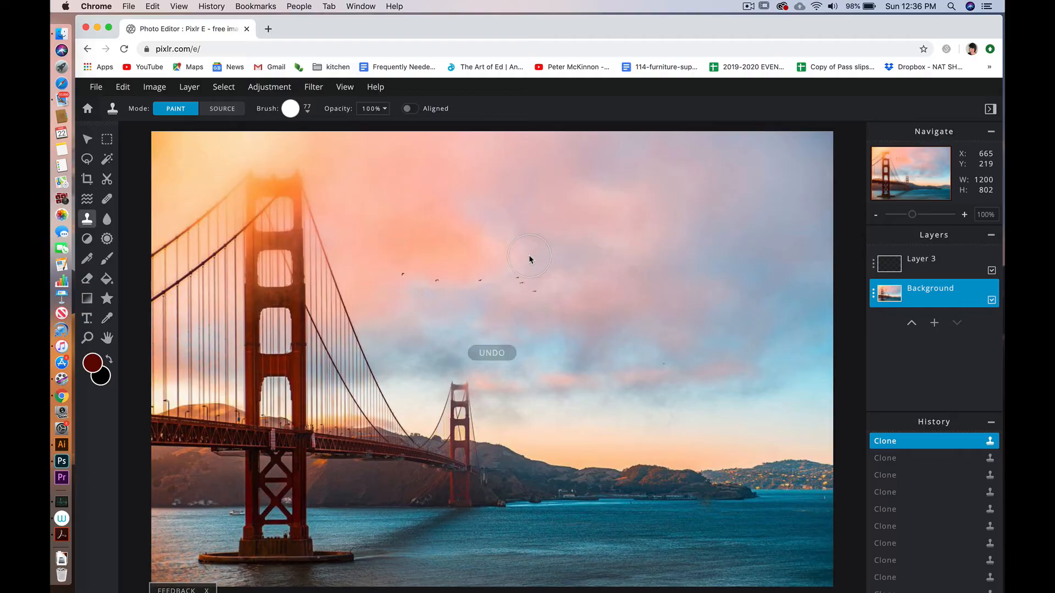
{"action": "key", "text": "super+z"}
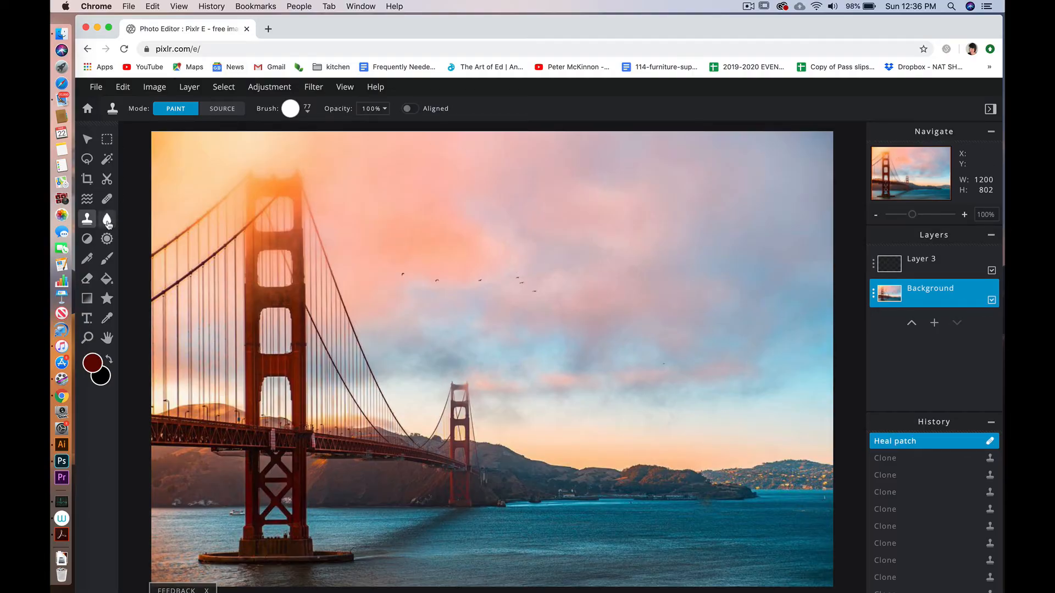
- Blur the bridge from the near tower to the far tower with a 190 px brush at strength 5, and undo the blur
{"action": "left_click", "coordinate": [108, 221]}
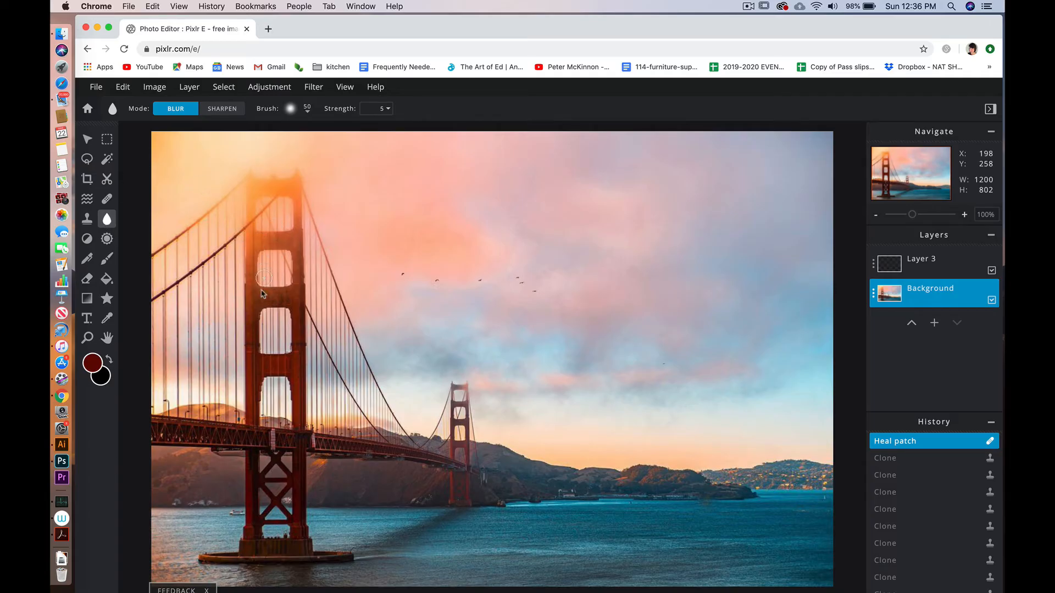
{"action": "left_click", "coordinate": [307, 110]}
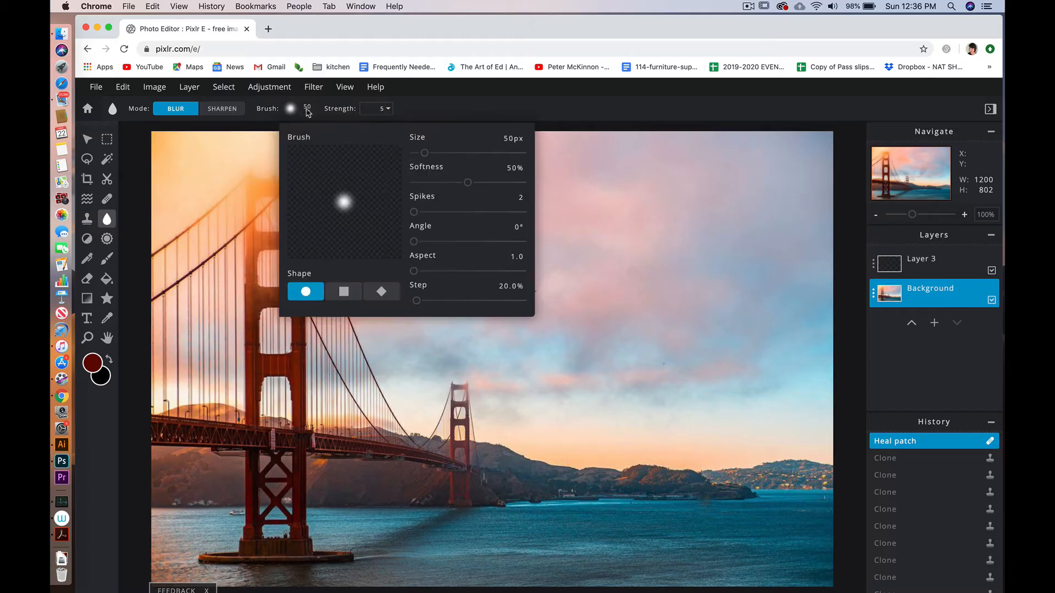
{"action": "mouse_move", "coordinate": [426, 152]}
{"action": "left_mouse_down"}
{"action": "mouse_move", "coordinate": [463, 153]}
{"action": "mouse_move", "coordinate": [455, 157]}
{"action": "left_mouse_up"}
{"action": "left_click", "coordinate": [261, 215]}
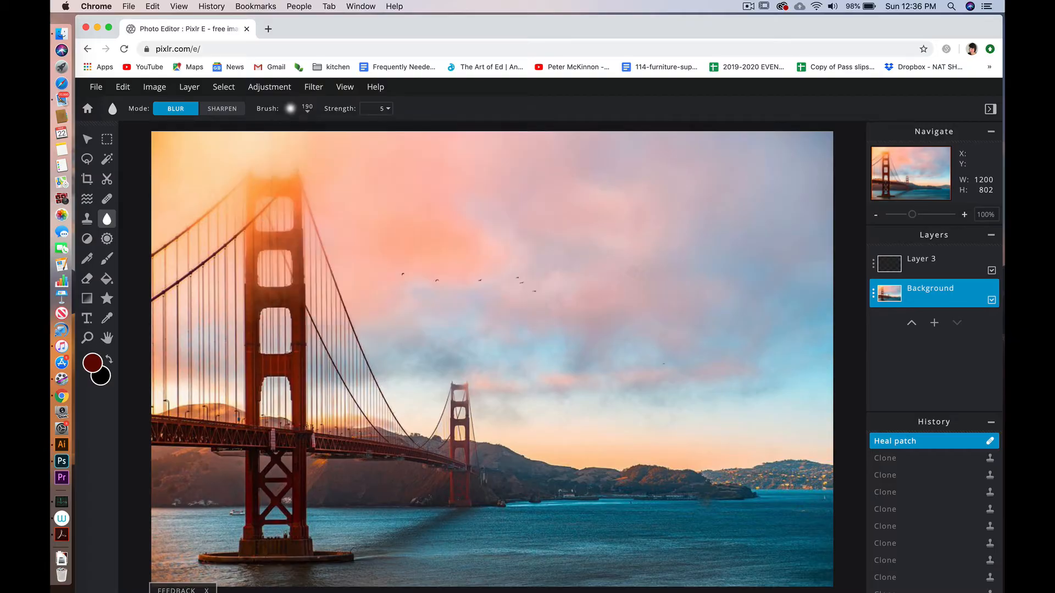
{"action": "mouse_move", "coordinate": [277, 245]}
{"action": "left_mouse_down"}
{"action": "mouse_move", "coordinate": [286, 434]}
{"action": "mouse_move", "coordinate": [261, 434]}
{"action": "mouse_move", "coordinate": [286, 198]}
{"action": "mouse_move", "coordinate": [250, 408]}
{"action": "mouse_move", "coordinate": [272, 483]}
{"action": "mouse_move", "coordinate": [271, 459]}
{"action": "mouse_move", "coordinate": [416, 400]}
{"action": "mouse_move", "coordinate": [466, 434]}
{"action": "mouse_move", "coordinate": [461, 473]}
{"action": "left_mouse_up"}
{"action": "key", "text": "super+z"}
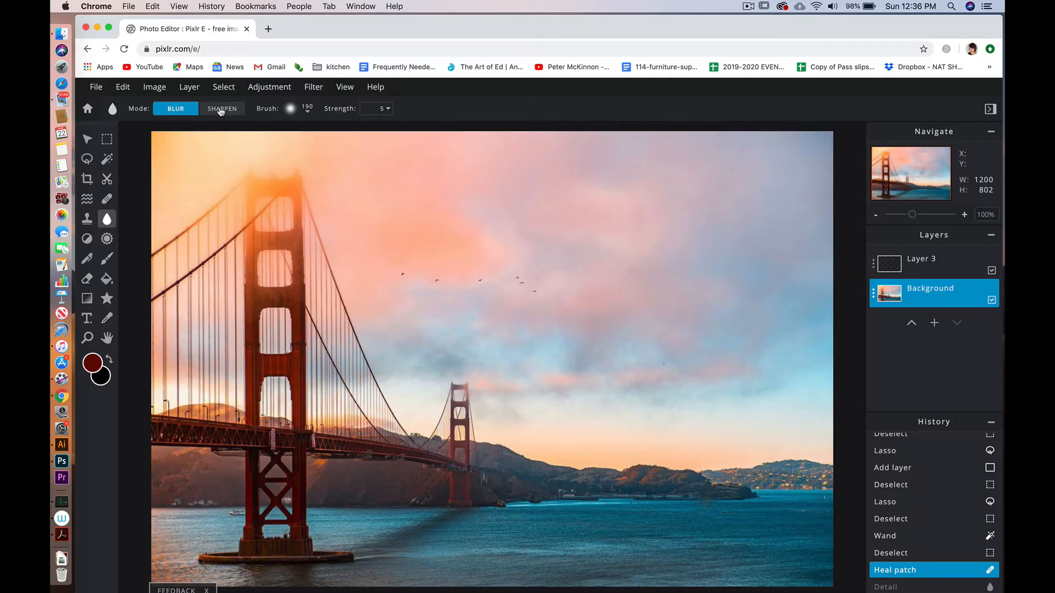
- Sharpen the cables and the near tower with the 190 px brush at strength 5
{"action": "left_click", "coordinate": [220, 109]}
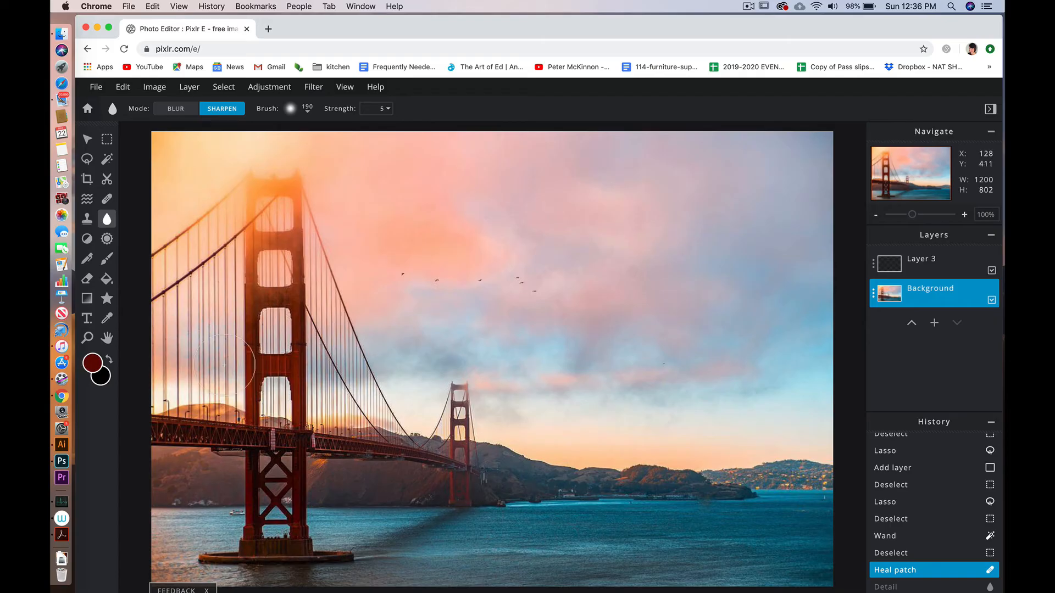
{"action": "mouse_move", "coordinate": [224, 365]}
{"action": "left_mouse_down"}
{"action": "mouse_move", "coordinate": [250, 165]}
{"action": "mouse_move", "coordinate": [236, 184]}
{"action": "mouse_move", "coordinate": [293, 215]}
{"action": "mouse_move", "coordinate": [261, 241]}
{"action": "left_mouse_up"}
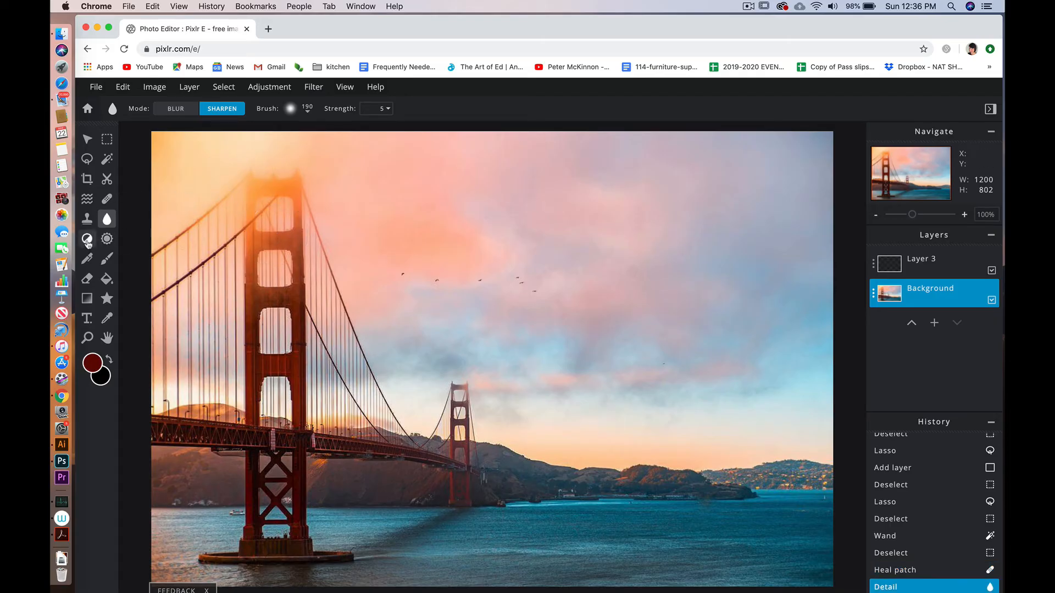
- Lighten the midtones along the near tower and the deck with a 148 px Toning brush at strength 30, and darken the bridge's midtones with it
{"action": "left_click", "coordinate": [88, 240]}
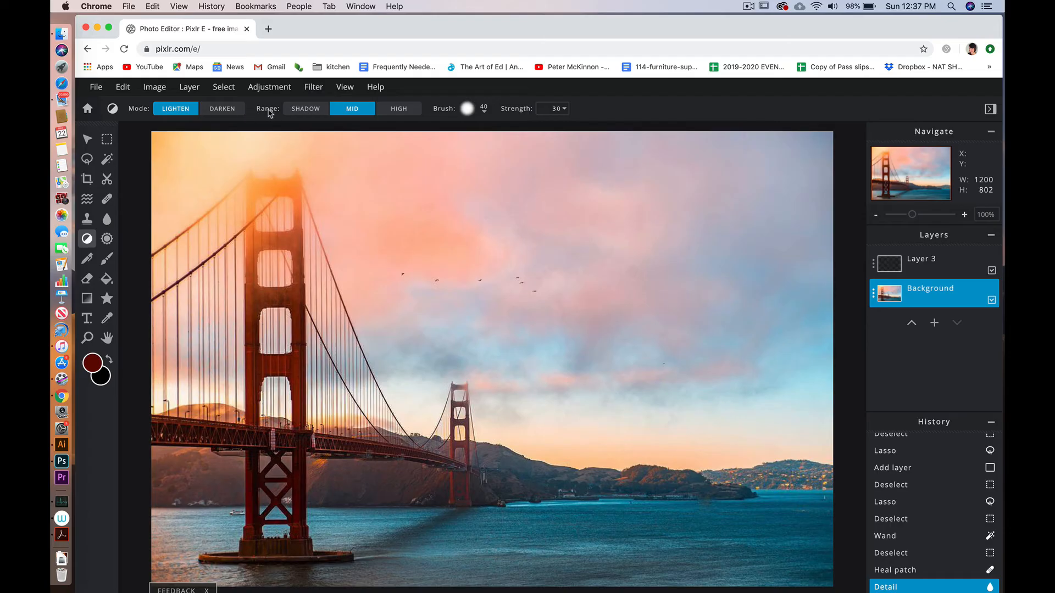
{"action": "left_click", "coordinate": [483, 111]}
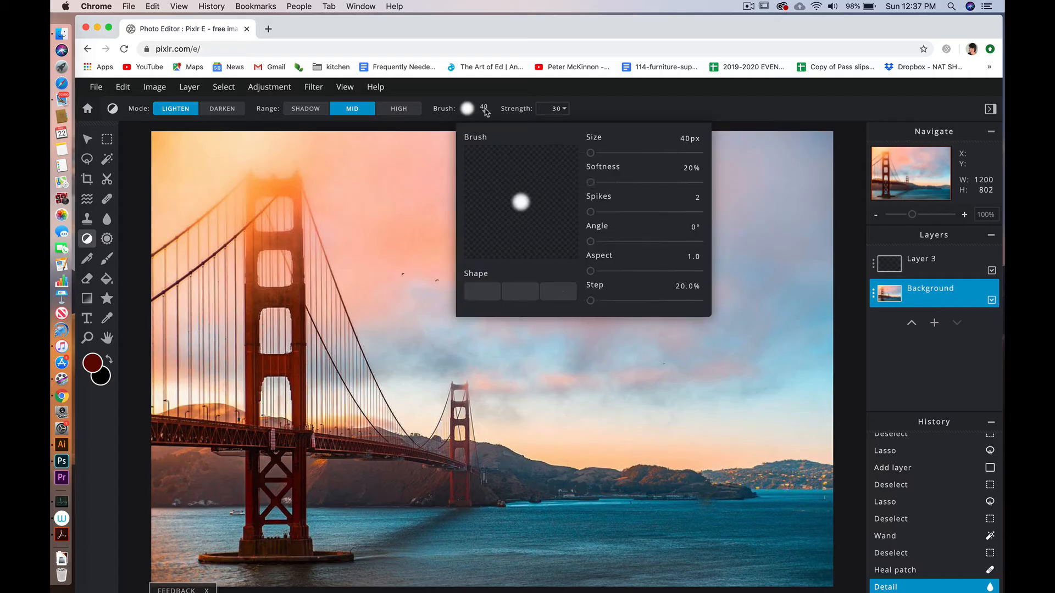
{"action": "left_click_drag", "start_coordinate": [599, 154], "coordinate": [622, 154]}
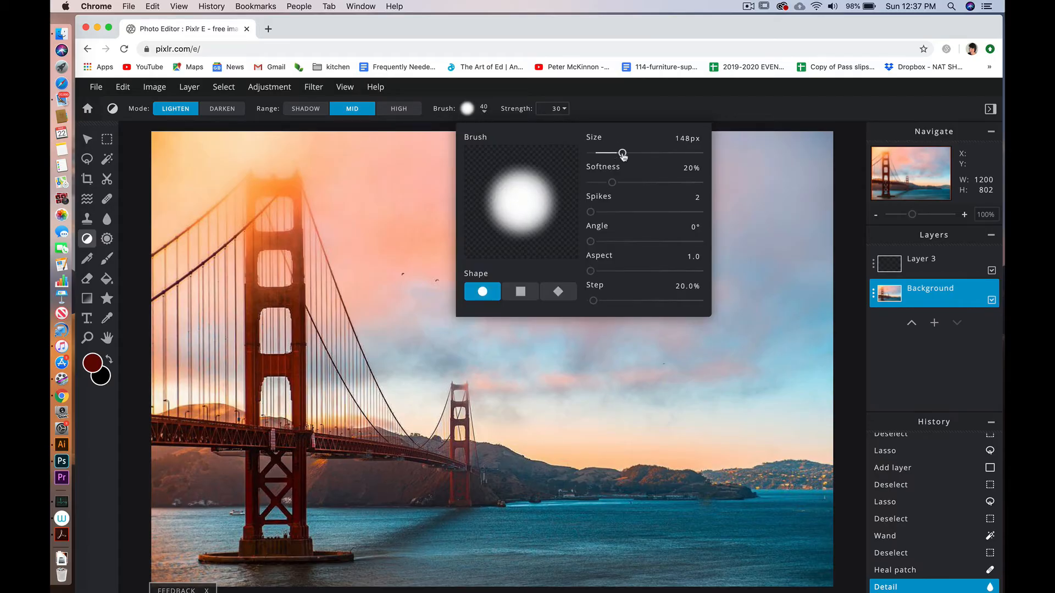
{"action": "left_click", "coordinate": [286, 208]}
{"action": "mouse_move", "coordinate": [274, 198]}
{"action": "left_mouse_down"}
{"action": "mouse_move", "coordinate": [271, 470]}
{"action": "mouse_move", "coordinate": [279, 324]}
{"action": "mouse_move", "coordinate": [270, 286]}
{"action": "mouse_move", "coordinate": [264, 458]}
{"action": "mouse_move", "coordinate": [260, 241]}
{"action": "mouse_move", "coordinate": [274, 455]}
{"action": "mouse_move", "coordinate": [276, 254]}
{"action": "mouse_move", "coordinate": [272, 549]}
{"action": "left_mouse_up"}
{"action": "mouse_move", "coordinate": [328, 440]}
{"action": "left_mouse_down"}
{"action": "mouse_move", "coordinate": [470, 459]}
{"action": "mouse_move", "coordinate": [456, 384]}
{"action": "left_mouse_up"}
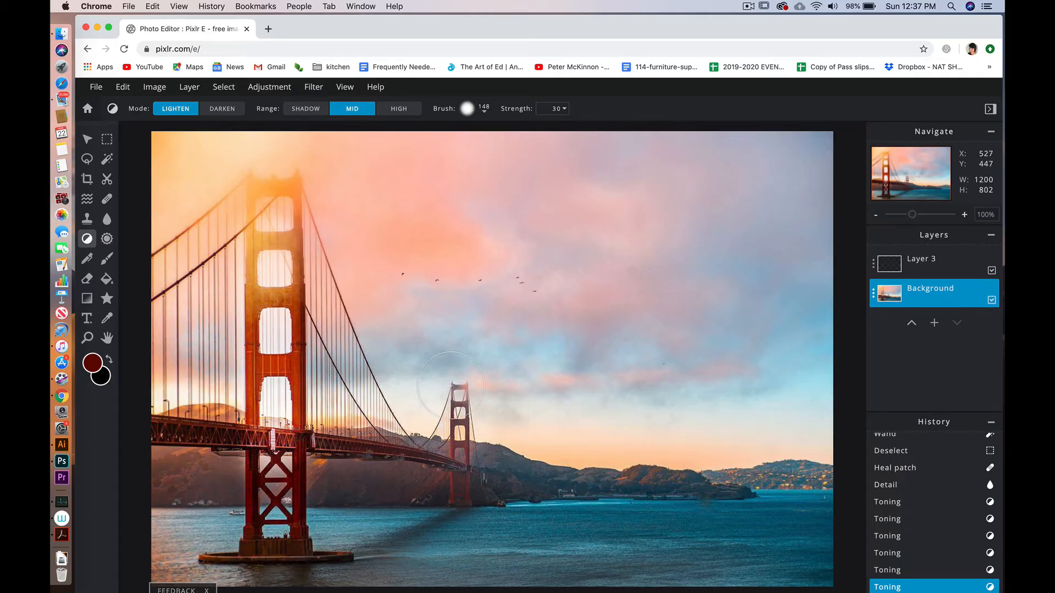
{"action": "left_click", "coordinate": [221, 109]}
{"action": "mouse_move", "coordinate": [285, 213]}
{"action": "left_mouse_down"}
{"action": "mouse_move", "coordinate": [274, 221]}
{"action": "mouse_move", "coordinate": [283, 517]}
{"action": "mouse_move", "coordinate": [338, 391]}
{"action": "mouse_move", "coordinate": [477, 472]}
{"action": "left_mouse_up"}
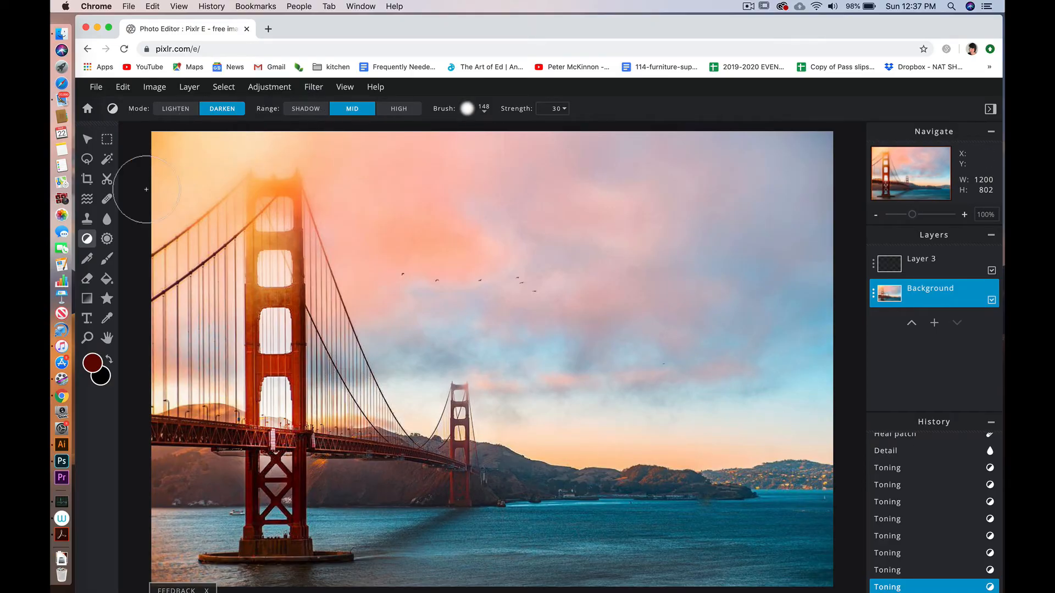
- Increase the saturation of the pink and orange clouds using a 290 px Sponge brush at strength 80
{"action": "left_click", "coordinate": [107, 240]}
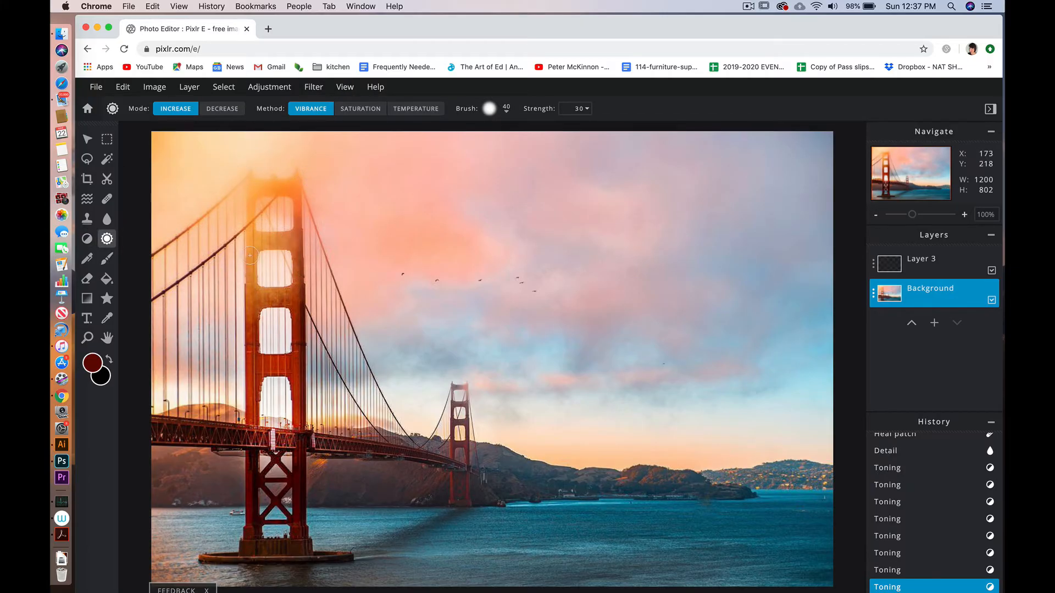
{"action": "left_click", "coordinate": [353, 109]}
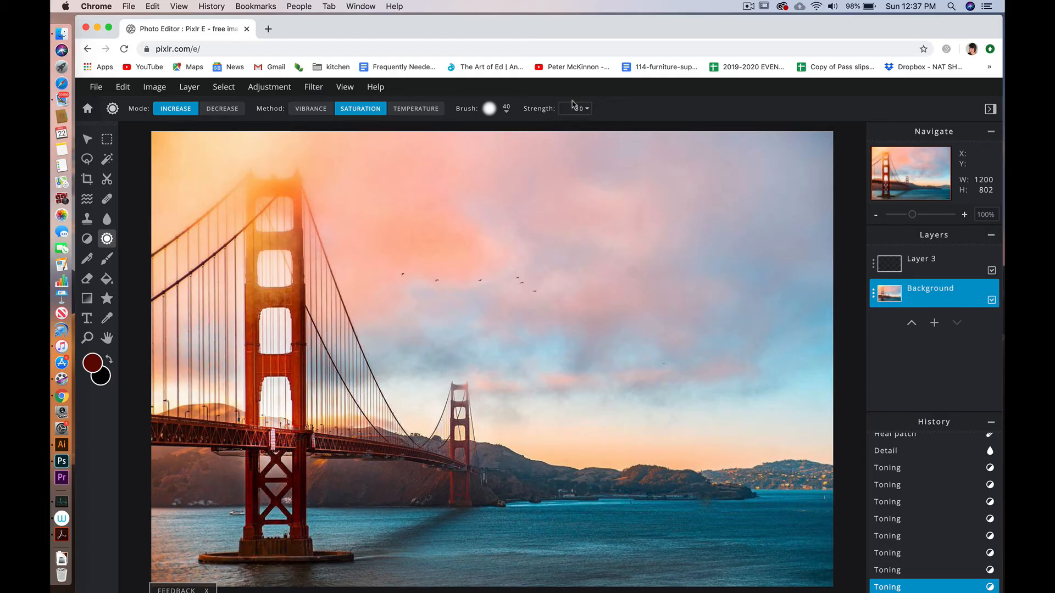
{"action": "left_click", "coordinate": [507, 113]}
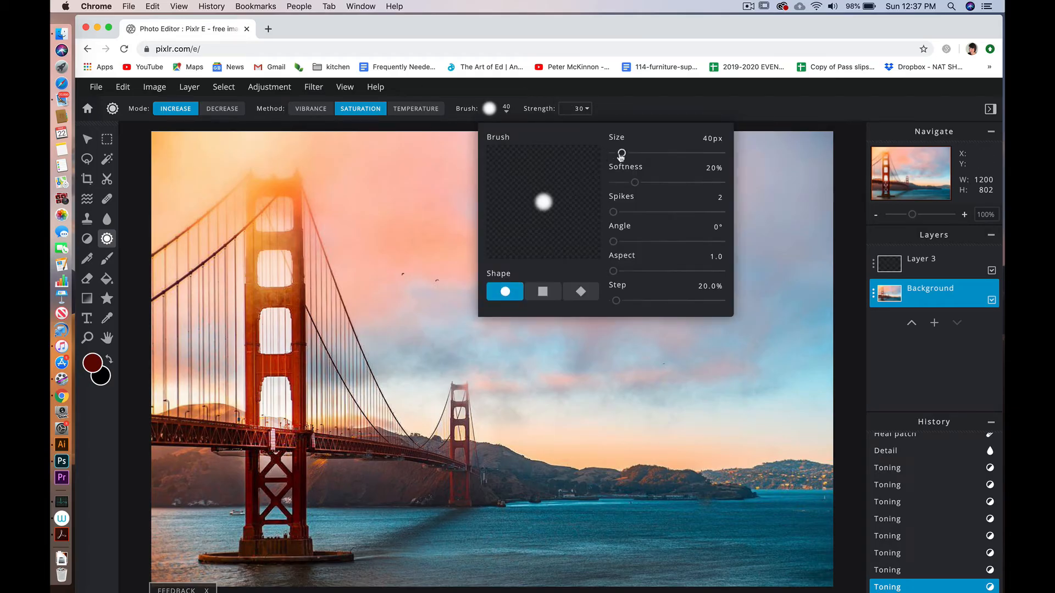
{"action": "left_click_drag", "start_coordinate": [620, 154], "coordinate": [676, 153]}
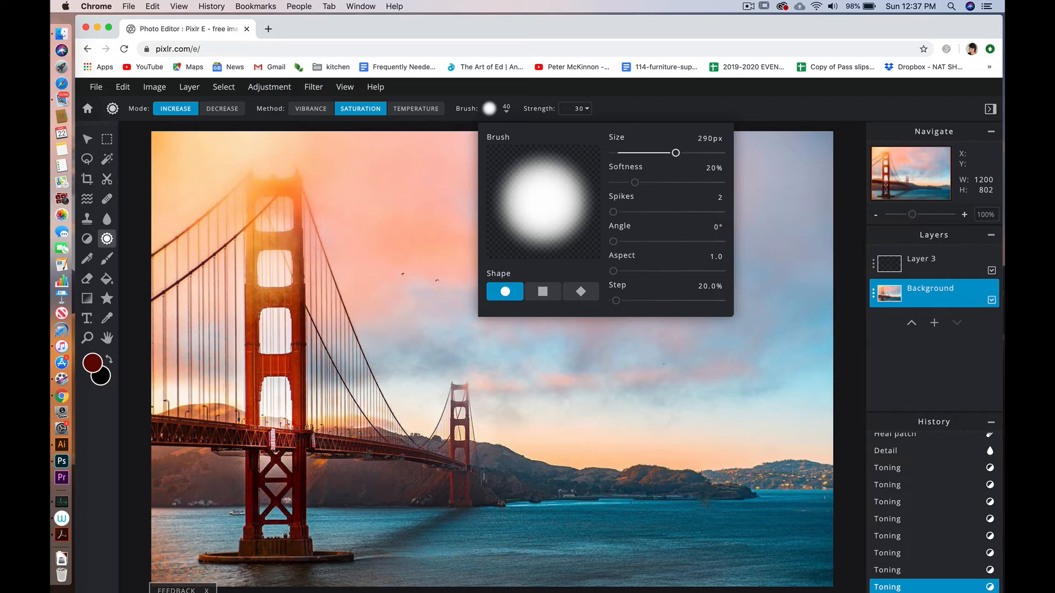
{"action": "left_click", "coordinate": [582, 125]}
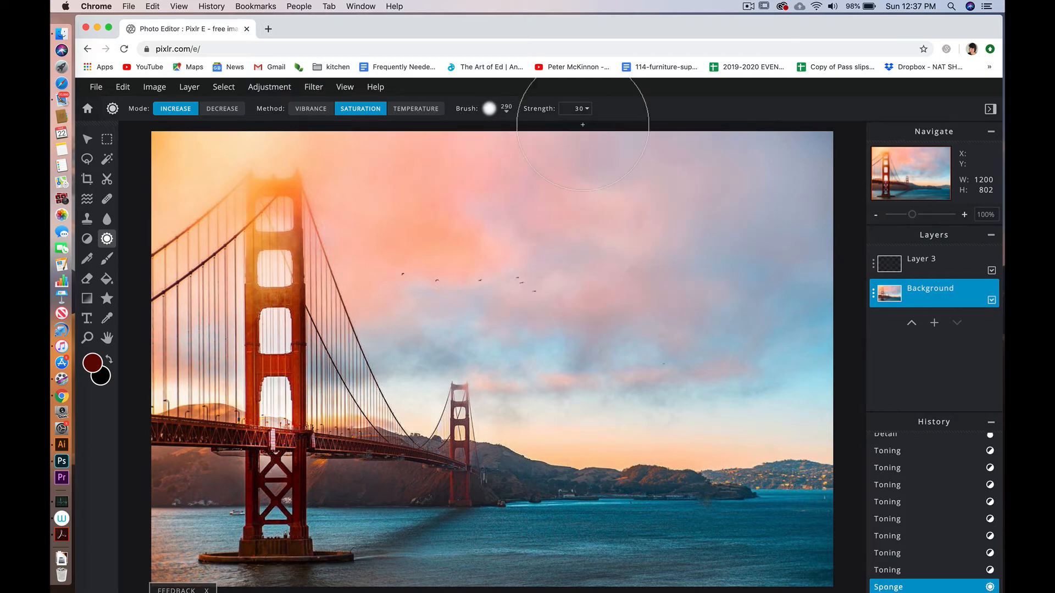
{"action": "left_click", "coordinate": [591, 110]}
{"action": "left_click_drag", "start_coordinate": [522, 129], "coordinate": [571, 128]}
{"action": "left_click", "coordinate": [472, 255]}
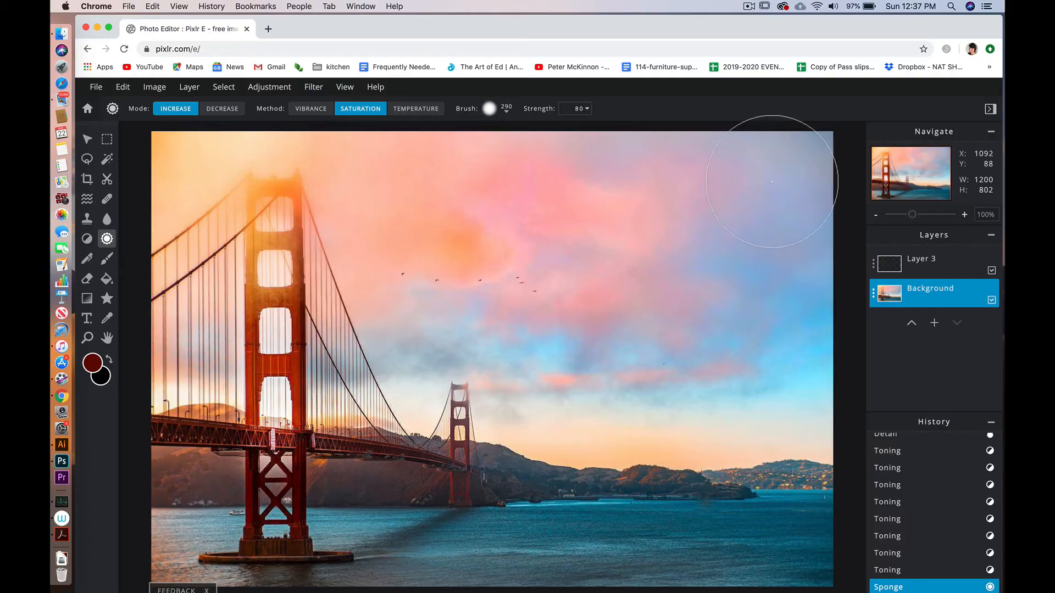
{"action": "left_click", "coordinate": [424, 218]}
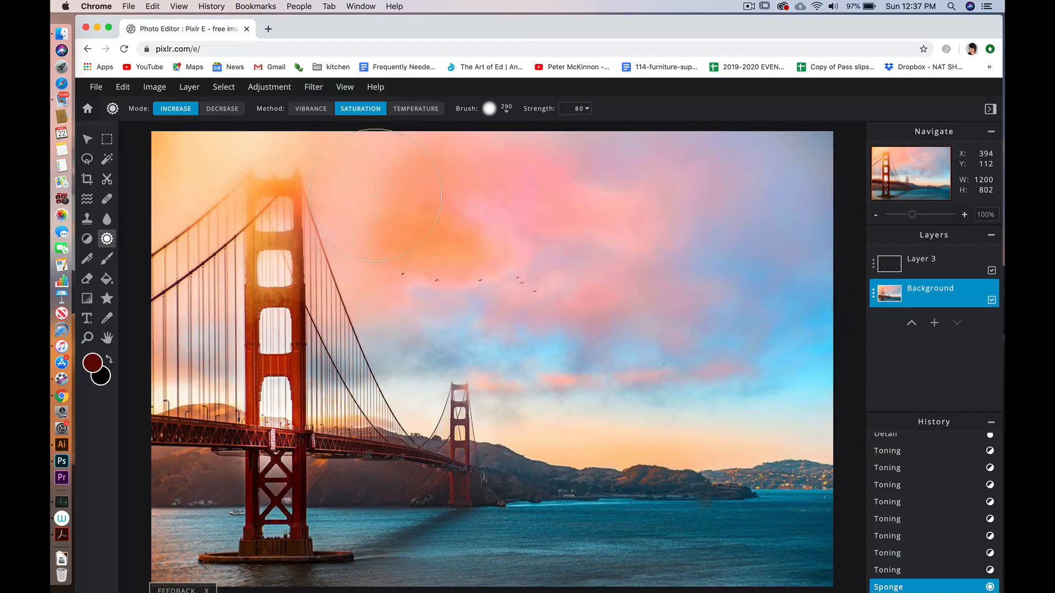
{"action": "left_click_drag", "start_coordinate": [325, 177], "coordinate": [443, 209]}
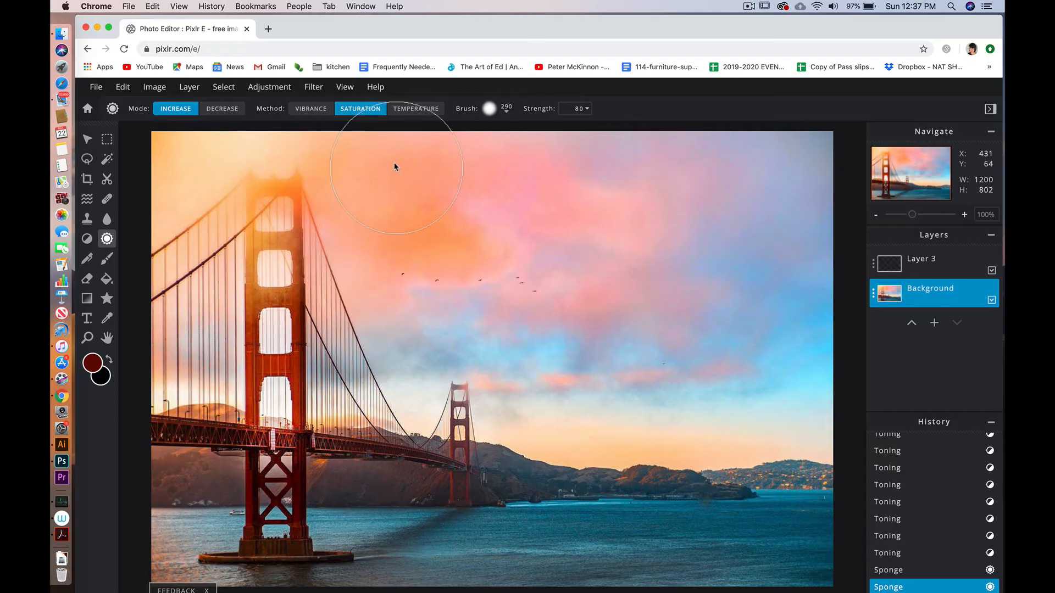
- Increase the vibrance of the blue sky near the far hills, and raise the sky's temperature, using the 290 px Sponge brush at strength 80
{"action": "left_click", "coordinate": [317, 109]}
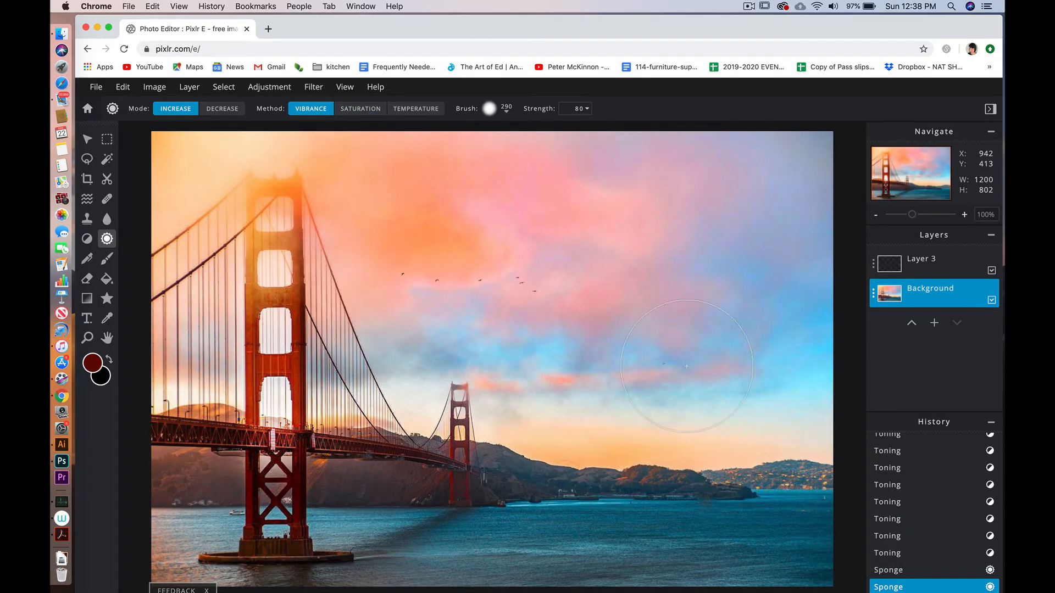
{"action": "left_click_drag", "start_coordinate": [764, 349], "coordinate": [803, 339]}
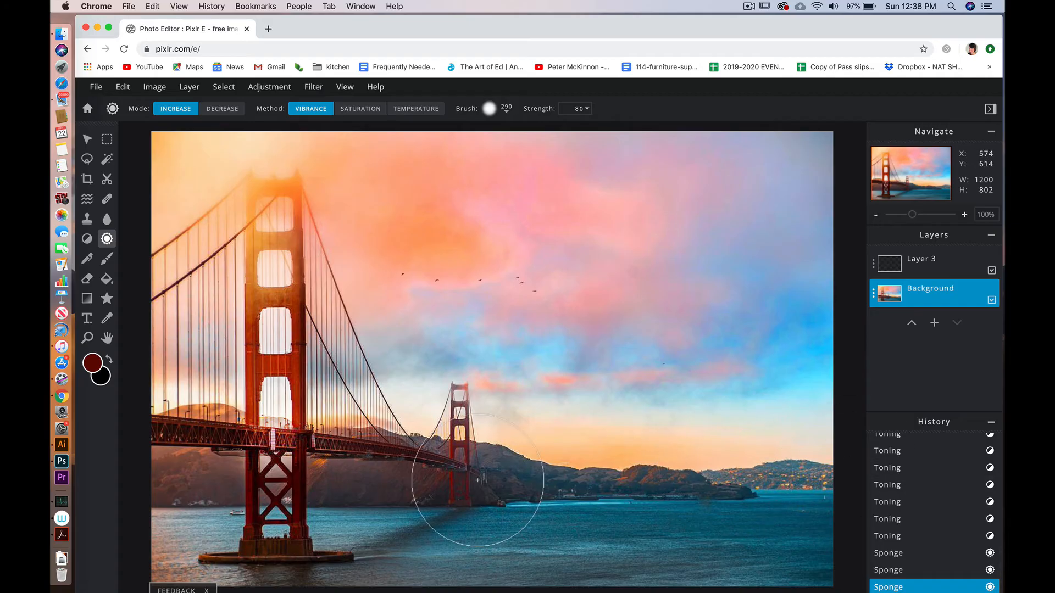
{"action": "left_click", "coordinate": [415, 108]}
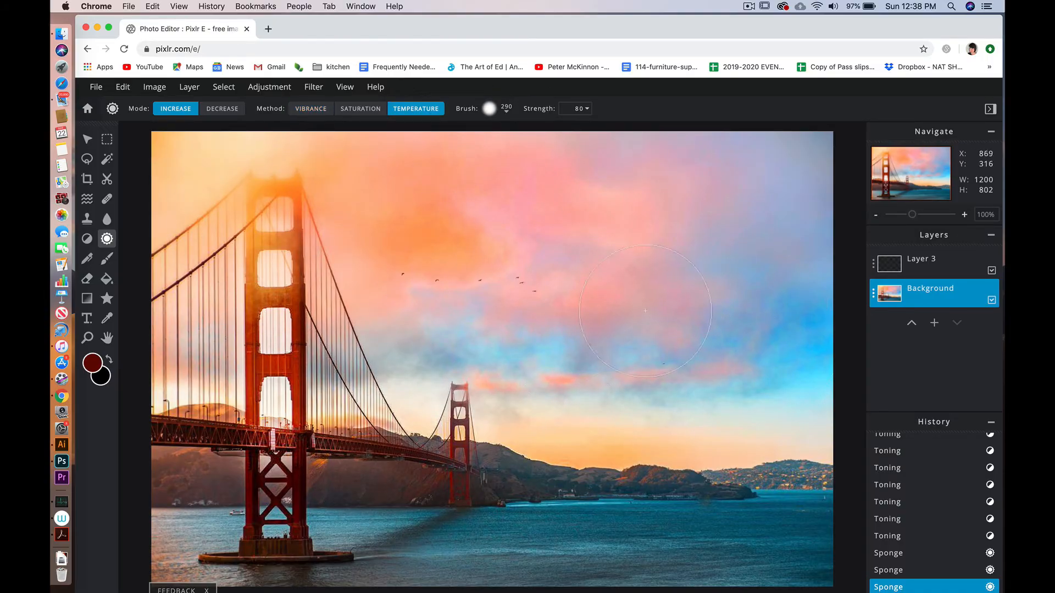
- Draw a wavy line across the sky with the Sketchy pen at size 1 and amount 30, leaving the dark red colour as is
{"action": "left_click", "coordinate": [86, 258]}
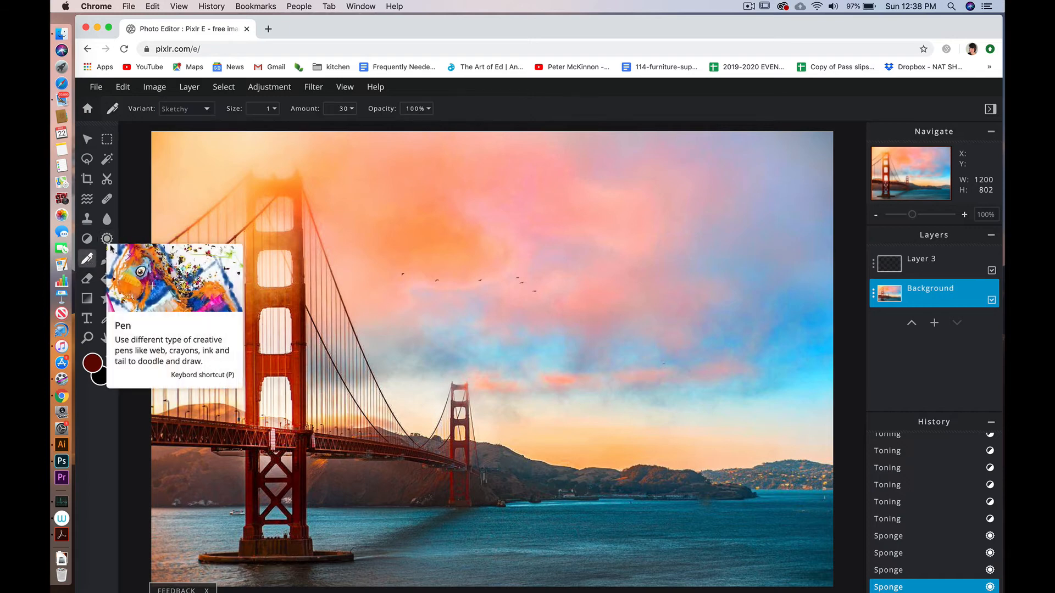
{"action": "left_click", "coordinate": [92, 362]}
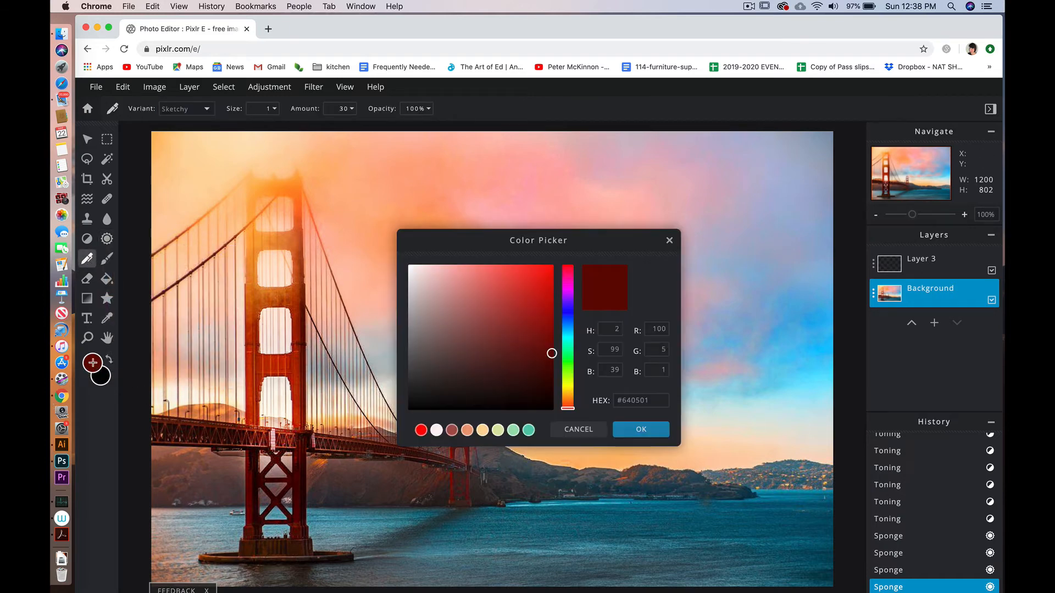
{"action": "left_click", "coordinate": [416, 274]}
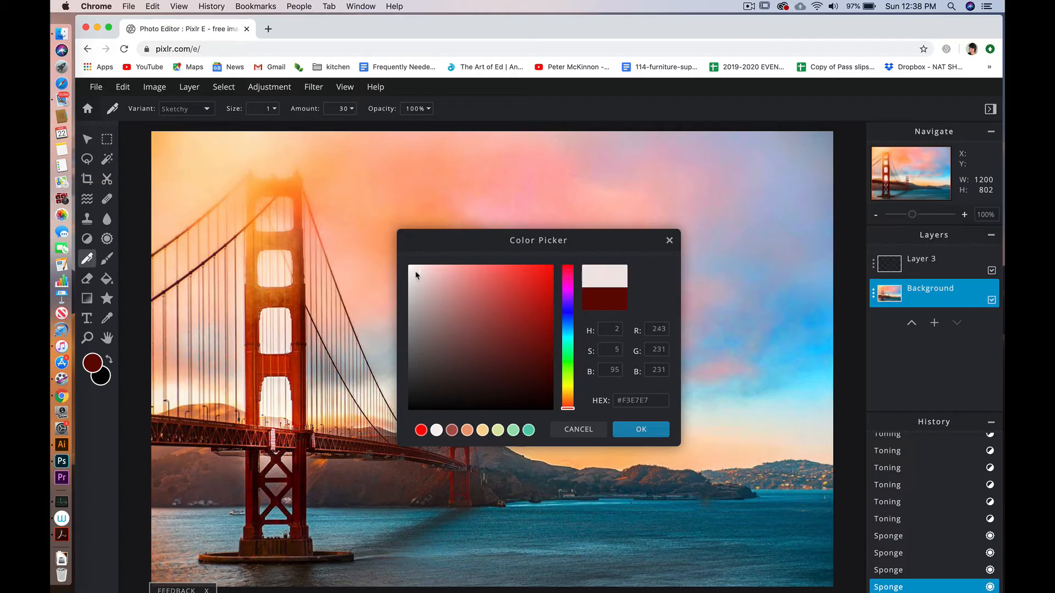
{"action": "left_click", "coordinate": [669, 241]}
{"action": "mouse_move", "coordinate": [402, 285]}
{"action": "left_mouse_down"}
{"action": "mouse_move", "coordinate": [445, 250]}
{"action": "mouse_move", "coordinate": [632, 231]}
{"action": "mouse_move", "coordinate": [739, 187]}
{"action": "mouse_move", "coordinate": [840, 175]}
{"action": "left_mouse_up"}
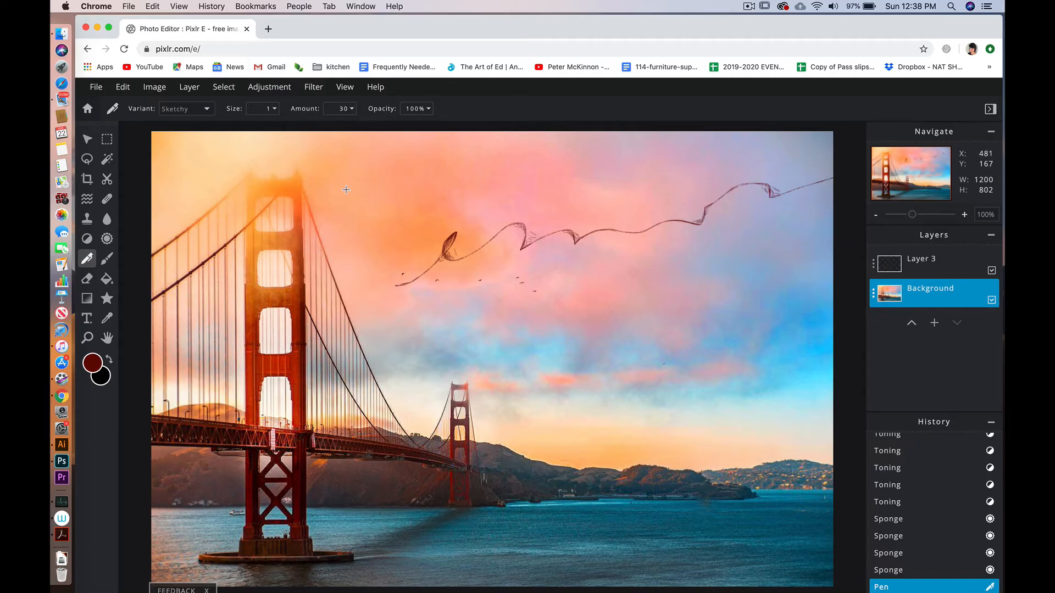
- Draw two lines across the sky with the Plain pen variant, and undo all the pen strokes
{"action": "left_click", "coordinate": [206, 109]}
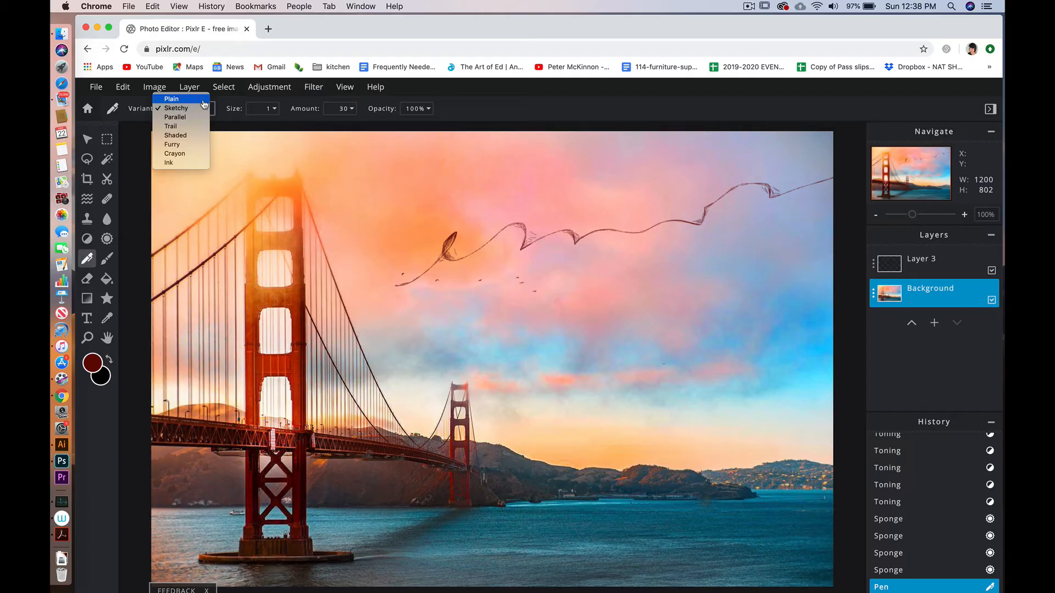
{"action": "left_click", "coordinate": [204, 100]}
{"action": "mouse_move", "coordinate": [381, 241]}
{"action": "left_mouse_down"}
{"action": "mouse_move", "coordinate": [434, 194]}
{"action": "mouse_move", "coordinate": [640, 156]}
{"action": "left_mouse_up"}
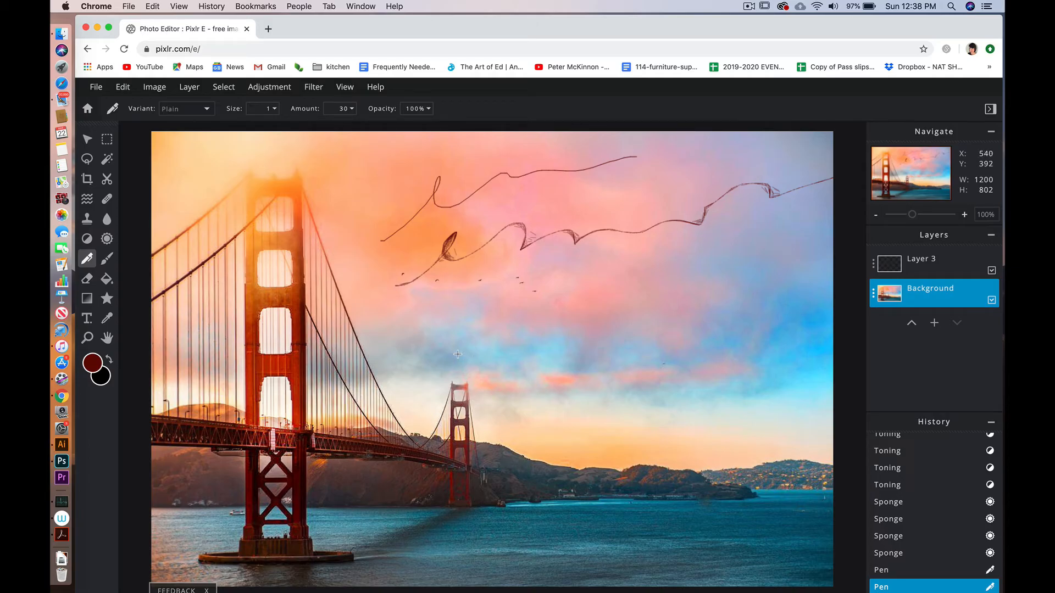
{"action": "mouse_move", "coordinate": [458, 354]}
{"action": "left_mouse_down"}
{"action": "mouse_move", "coordinate": [515, 310]}
{"action": "mouse_move", "coordinate": [640, 266]}
{"action": "mouse_move", "coordinate": [746, 249]}
{"action": "mouse_move", "coordinate": [782, 254]}
{"action": "left_mouse_up"}
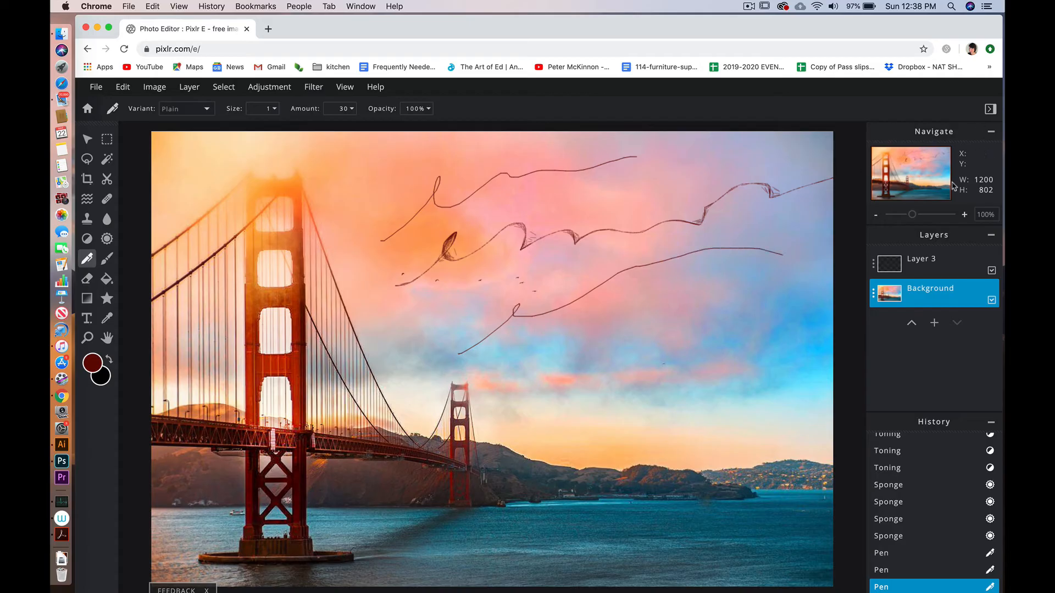
{"action": "key", "text": "super+z"}
{"action": "key", "text": "super+z"}
{"action": "key", "text": "super+z"}
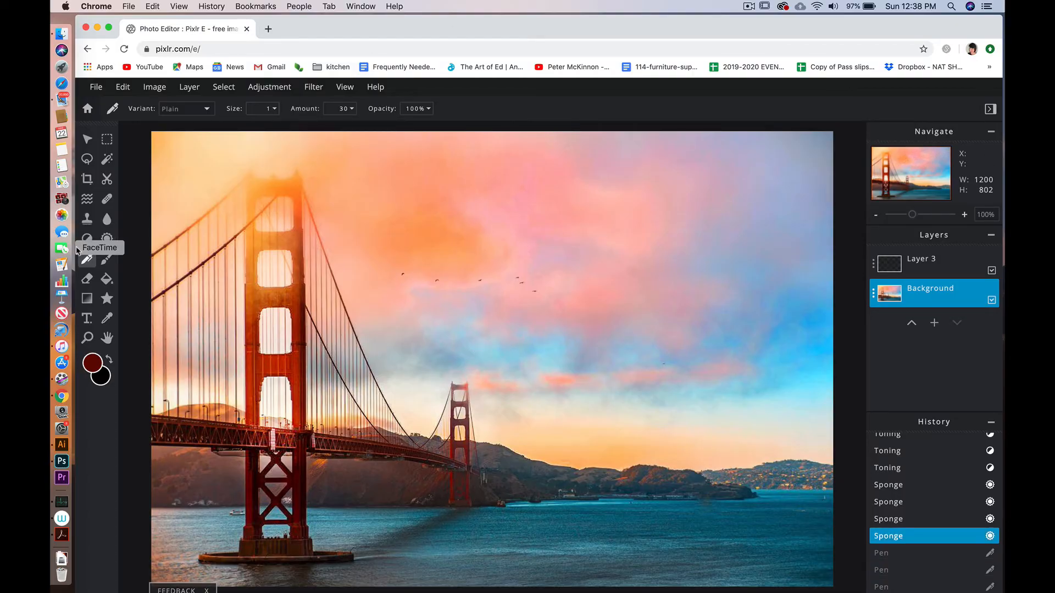
- Set the Brush colour to near-white #FAF6F6, paint a 40 px curved stroke across the sky, and undo the stroke
{"action": "left_click", "coordinate": [106, 258]}
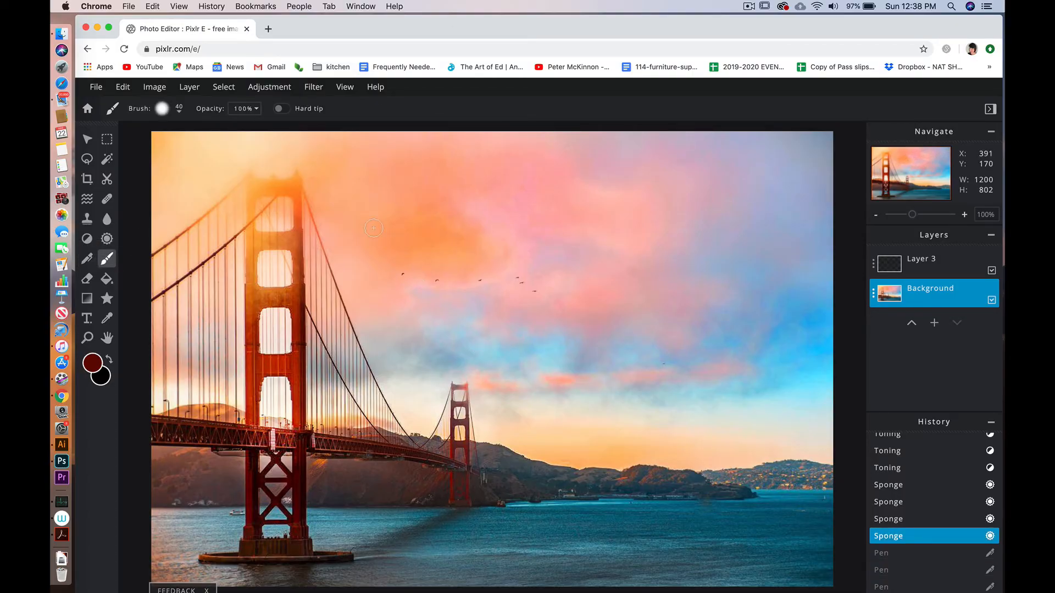
{"action": "left_click", "coordinate": [92, 363]}
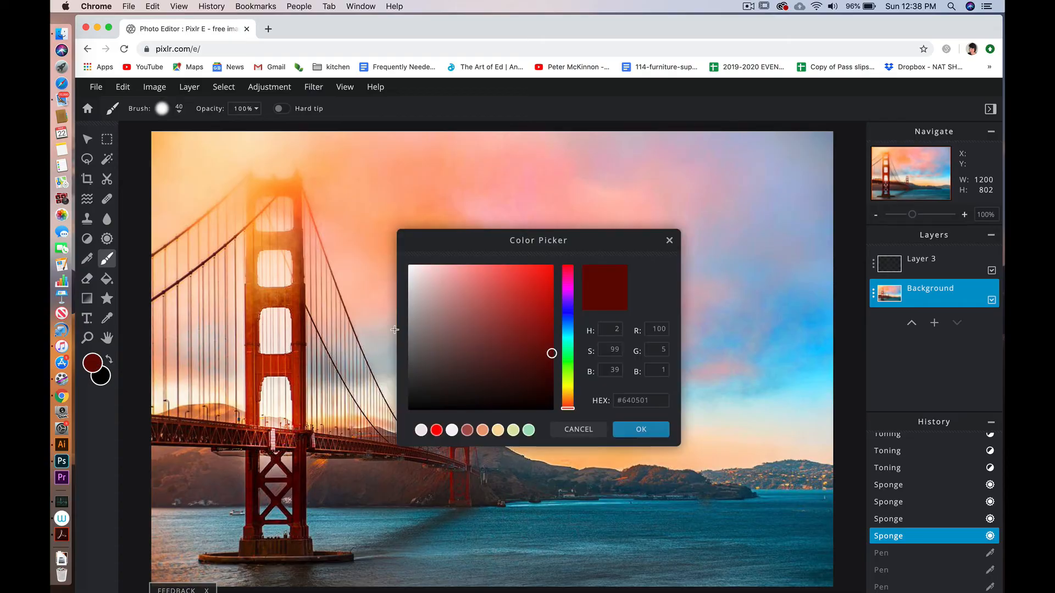
{"action": "left_click", "coordinate": [411, 268]}
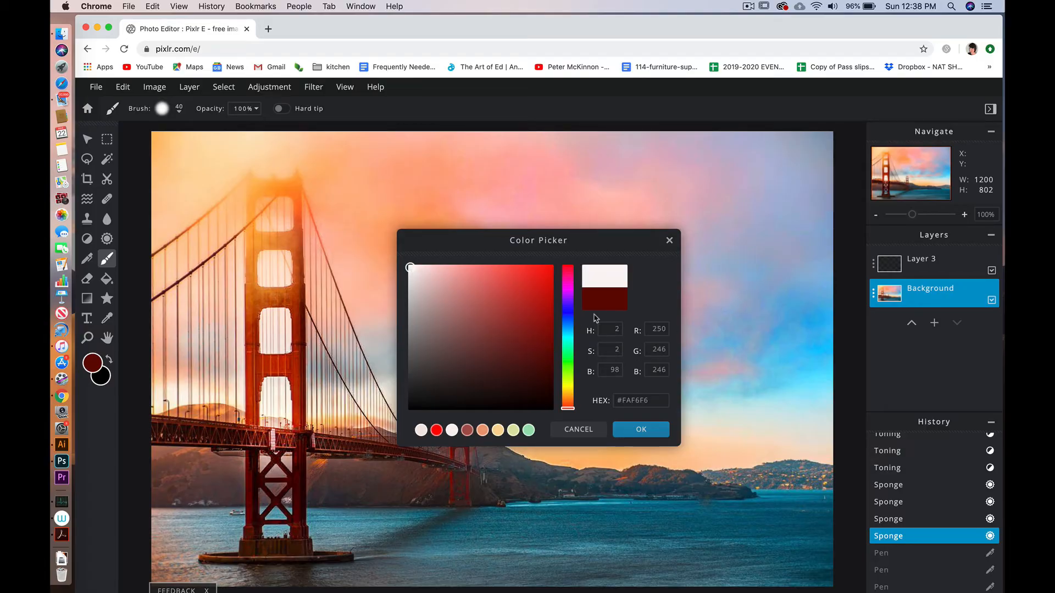
{"action": "left_click", "coordinate": [643, 430]}
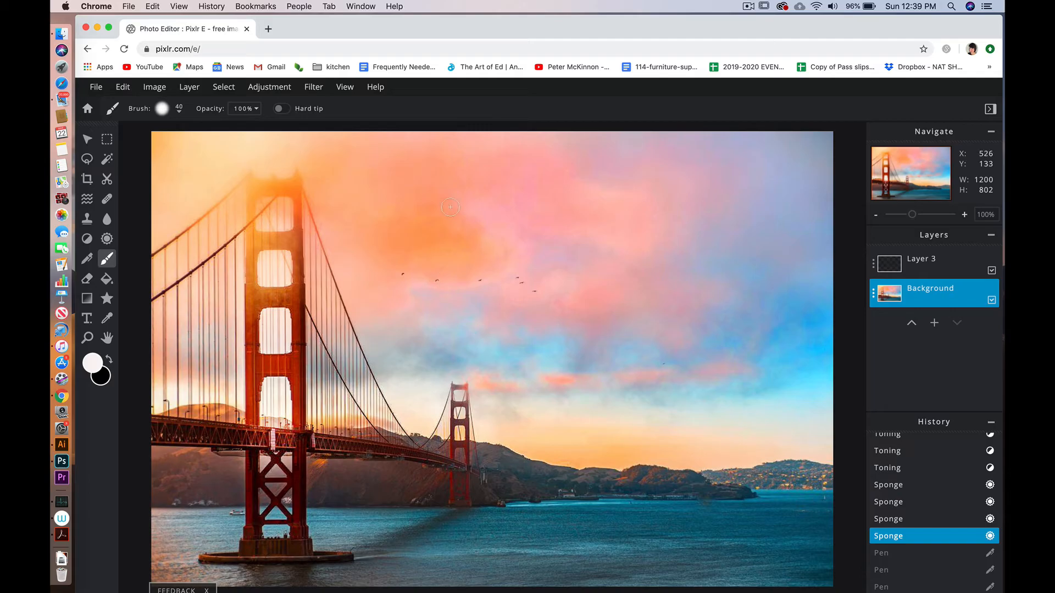
{"action": "mouse_move", "coordinate": [452, 214]}
{"action": "left_mouse_down"}
{"action": "mouse_move", "coordinate": [562, 180]}
{"action": "mouse_move", "coordinate": [620, 249]}
{"action": "mouse_move", "coordinate": [740, 272]}
{"action": "mouse_move", "coordinate": [798, 270]}
{"action": "left_mouse_up"}
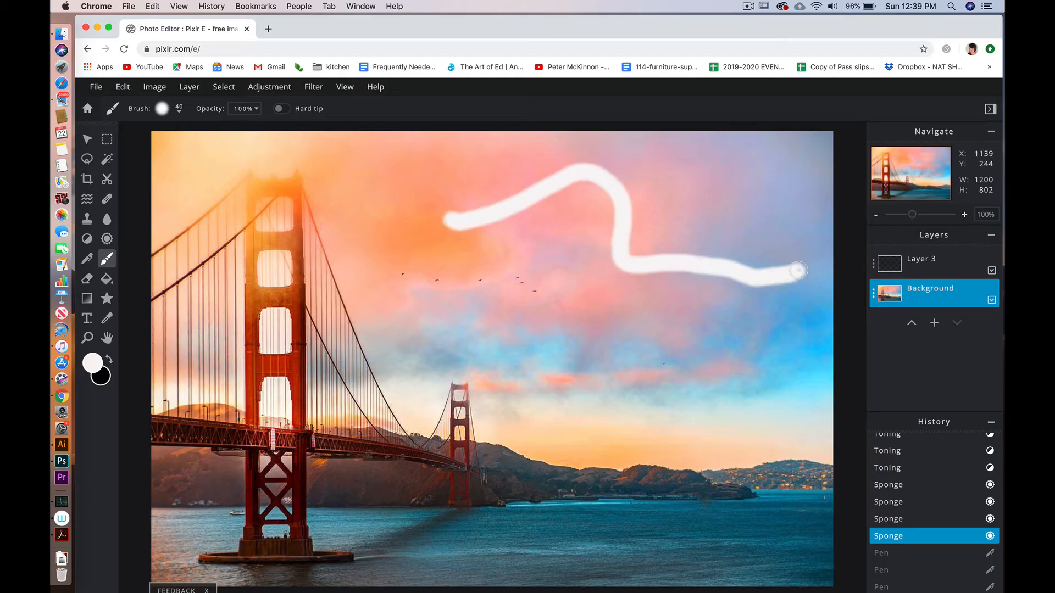
{"action": "key", "text": "super+z"}
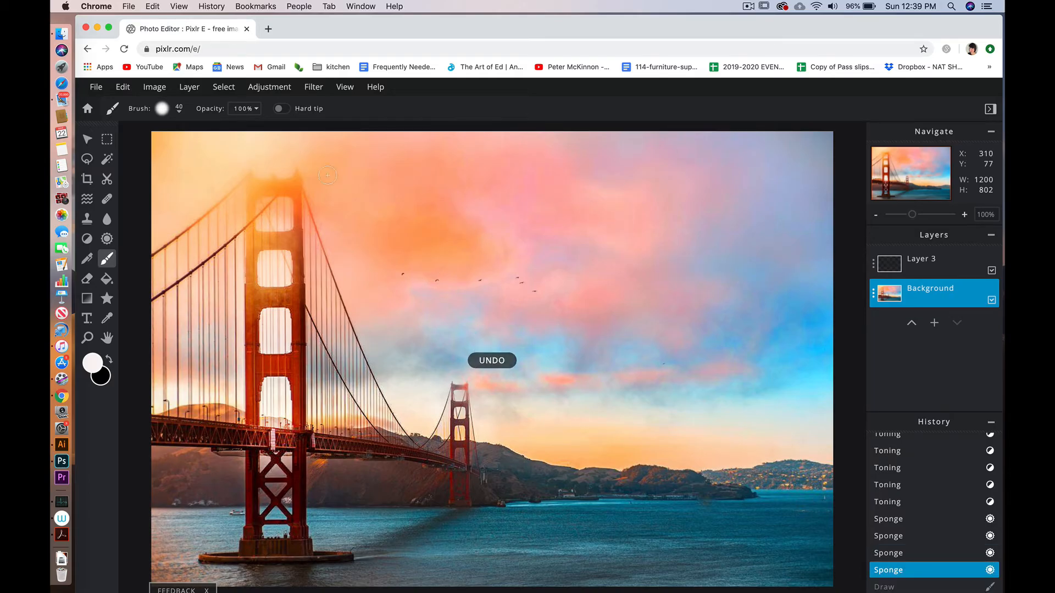
- Paint white haze over the sky with a 251 px brush at 100% softness, and undo it
{"action": "left_click", "coordinate": [179, 112]}
{"action": "mouse_move", "coordinate": [295, 153]}
{"action": "left_mouse_down"}
{"action": "mouse_move", "coordinate": [370, 153]}
{"action": "mouse_move", "coordinate": [339, 153]}
{"action": "mouse_move", "coordinate": [353, 182]}
{"action": "mouse_move", "coordinate": [451, 189]}
{"action": "left_mouse_up"}
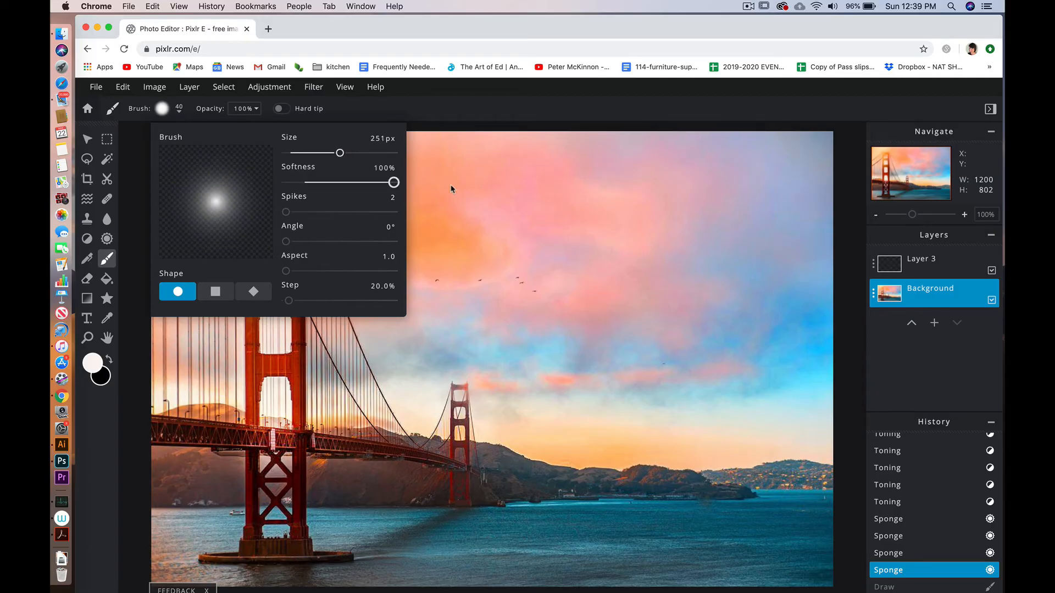
{"action": "left_click", "coordinate": [481, 229]}
{"action": "mouse_move", "coordinate": [444, 238]}
{"action": "left_mouse_down"}
{"action": "mouse_move", "coordinate": [506, 236]}
{"action": "mouse_move", "coordinate": [608, 190]}
{"action": "mouse_move", "coordinate": [719, 227]}
{"action": "mouse_move", "coordinate": [724, 332]}
{"action": "mouse_move", "coordinate": [807, 333]}
{"action": "mouse_move", "coordinate": [723, 339]}
{"action": "mouse_move", "coordinate": [569, 297]}
{"action": "mouse_move", "coordinate": [442, 279]}
{"action": "mouse_move", "coordinate": [498, 156]}
{"action": "mouse_move", "coordinate": [735, 232]}
{"action": "mouse_move", "coordinate": [841, 234]}
{"action": "mouse_move", "coordinate": [647, 334]}
{"action": "mouse_move", "coordinate": [590, 388]}
{"action": "mouse_move", "coordinate": [537, 361]}
{"action": "mouse_move", "coordinate": [640, 363]}
{"action": "mouse_move", "coordinate": [769, 344]}
{"action": "mouse_move", "coordinate": [757, 244]}
{"action": "left_mouse_up"}
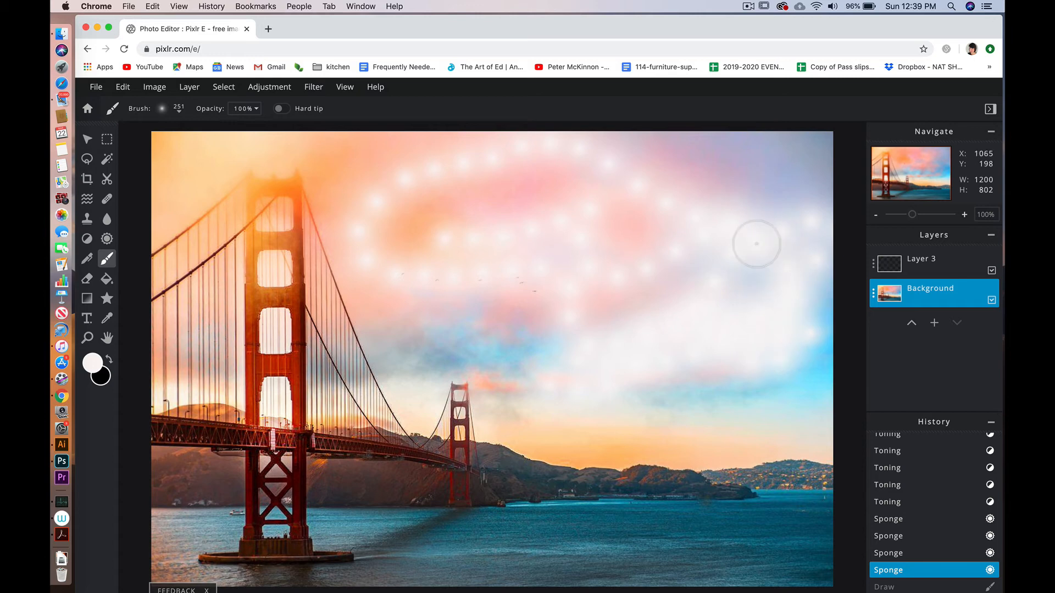
{"action": "key", "text": "super+z"}
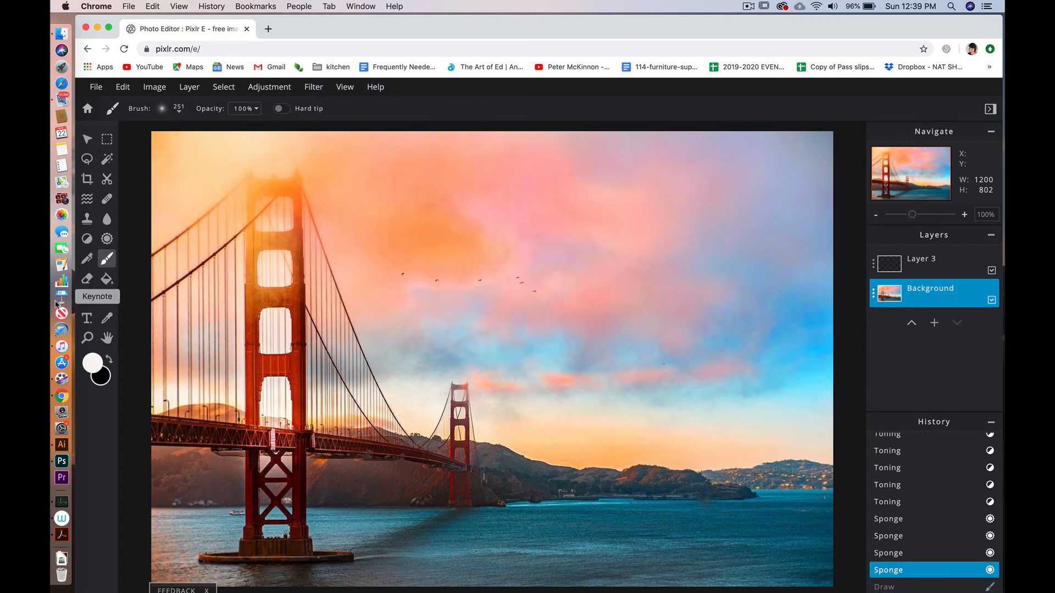
- Erase a zigzag across the sky with a 40 px Eraser at 31% opacity, and undo it
{"action": "left_click", "coordinate": [87, 278]}
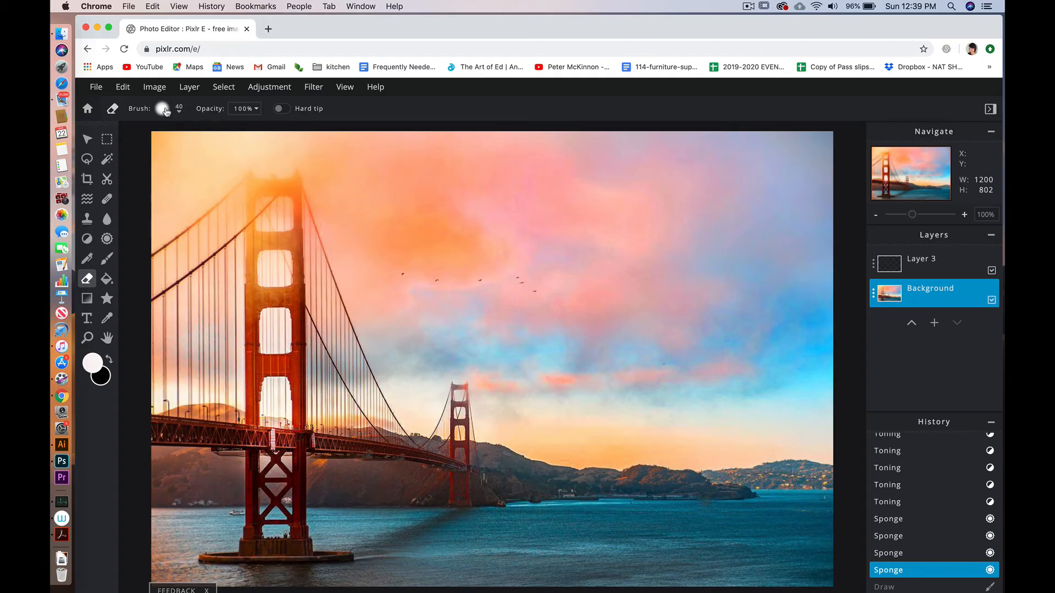
{"action": "left_click", "coordinate": [254, 108]}
{"action": "left_click_drag", "start_coordinate": [203, 134], "coordinate": [191, 134]}
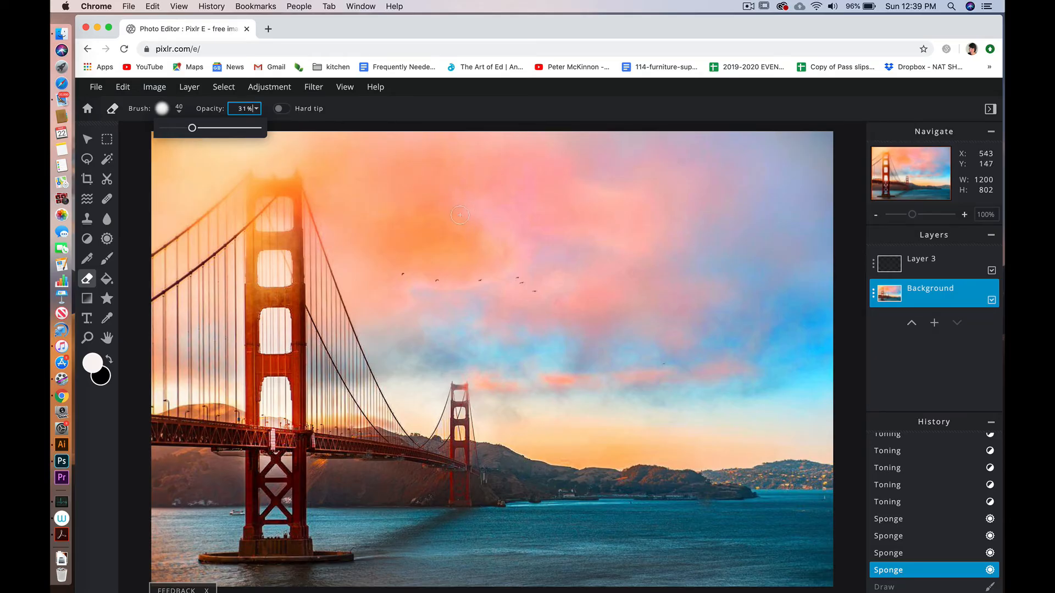
{"action": "mouse_move", "coordinate": [460, 215]}
{"action": "left_mouse_down"}
{"action": "mouse_move", "coordinate": [621, 221]}
{"action": "mouse_move", "coordinate": [480, 239]}
{"action": "mouse_move", "coordinate": [628, 270]}
{"action": "mouse_move", "coordinate": [596, 350]}
{"action": "mouse_move", "coordinate": [626, 372]}
{"action": "mouse_move", "coordinate": [726, 387]}
{"action": "mouse_move", "coordinate": [784, 379]}
{"action": "mouse_move", "coordinate": [762, 420]}
{"action": "left_mouse_up"}
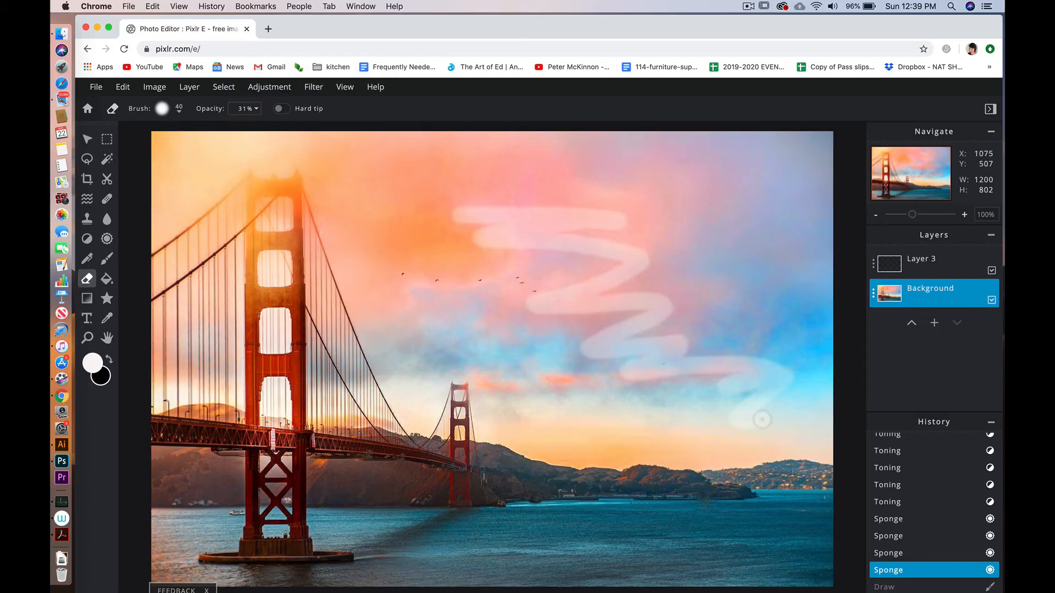
{"action": "key", "text": "super+z"}
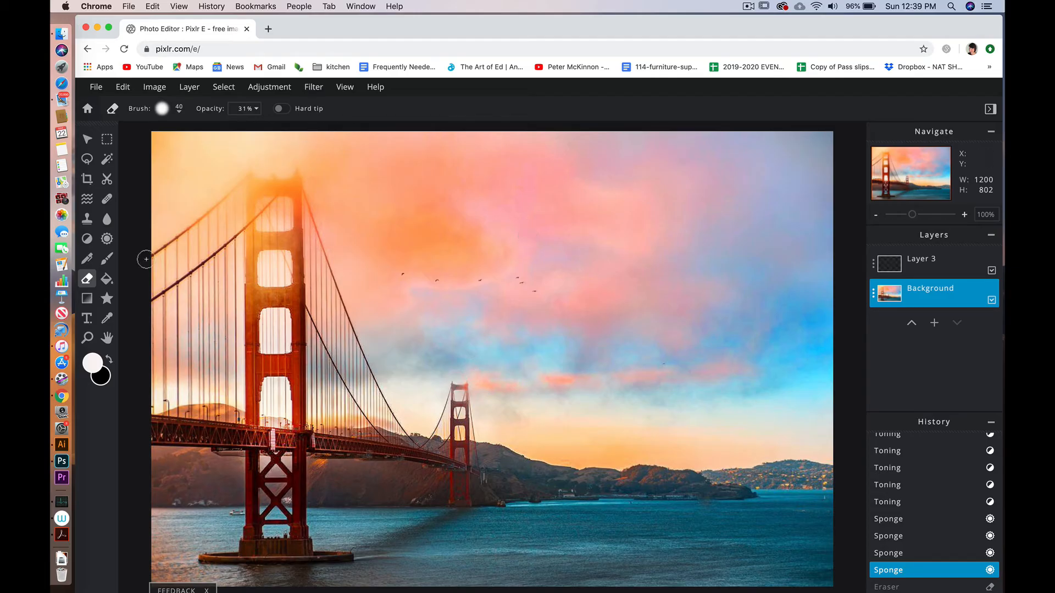
- Fill Layer 3 with the white-to-red preset as a linear gradient running from the top edge down to the hills
{"action": "left_click", "coordinate": [106, 279]}
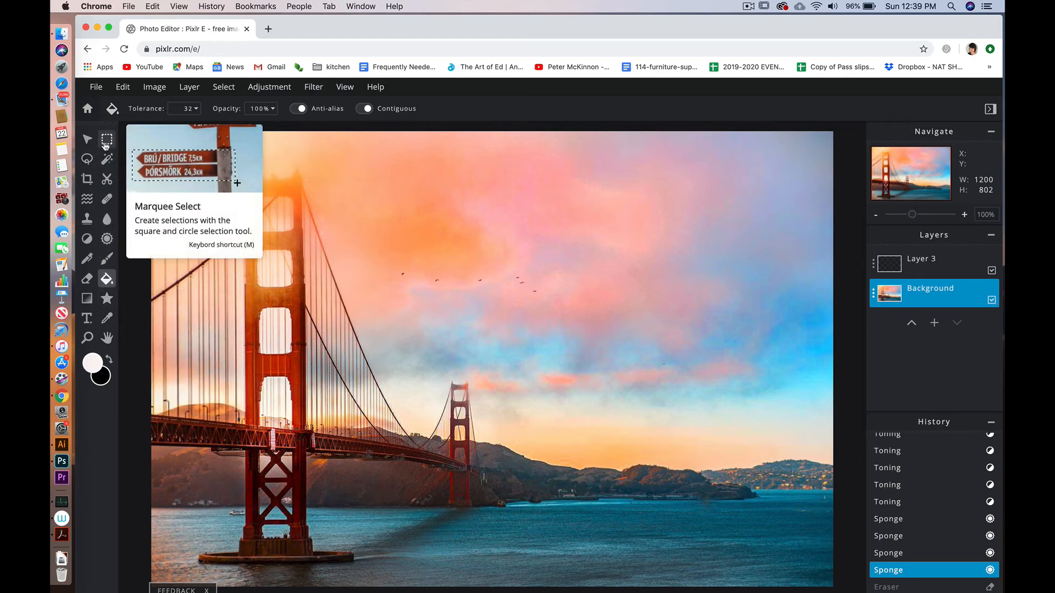
{"action": "left_click", "coordinate": [88, 300]}
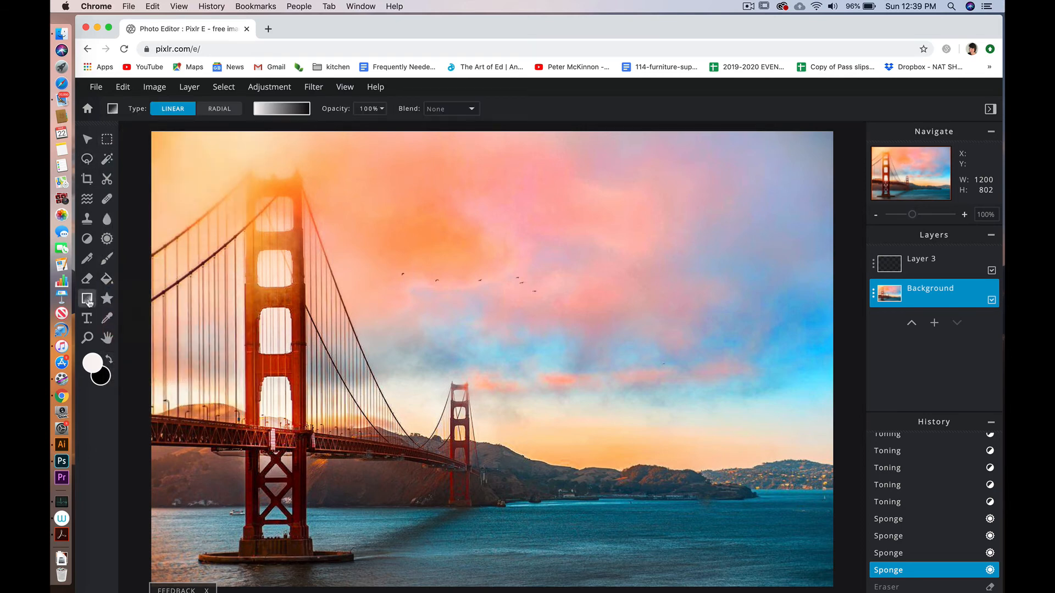
{"action": "left_click", "coordinate": [289, 112]}
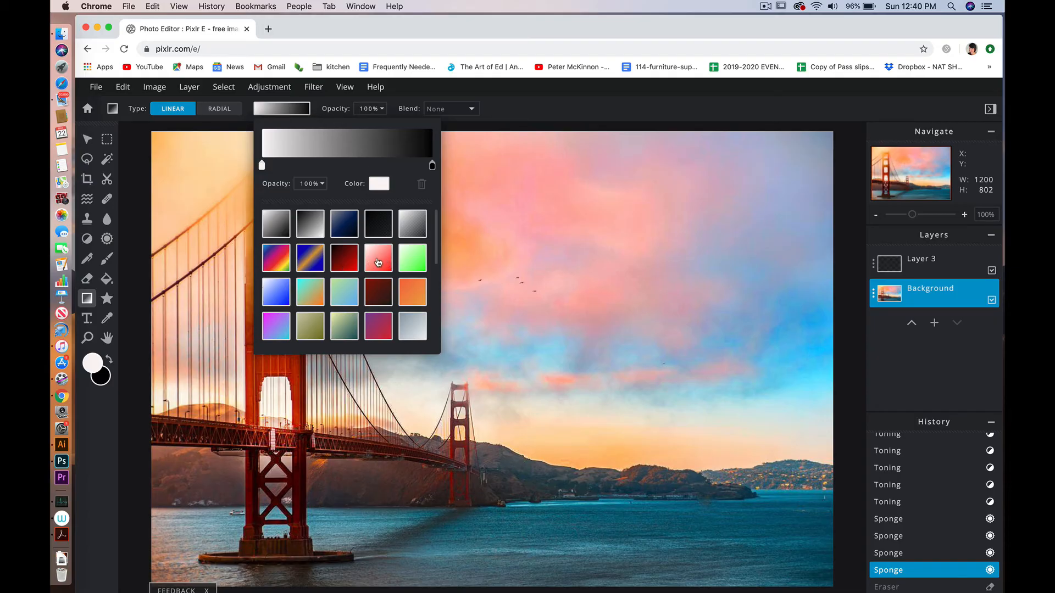
{"action": "left_click", "coordinate": [377, 262]}
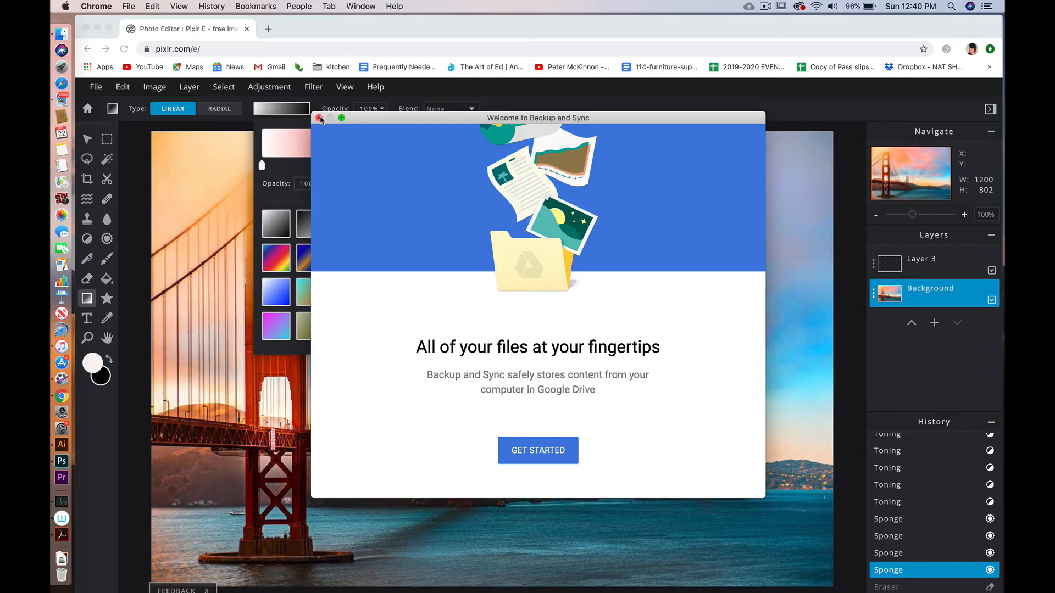
{"action": "left_click", "coordinate": [319, 118]}
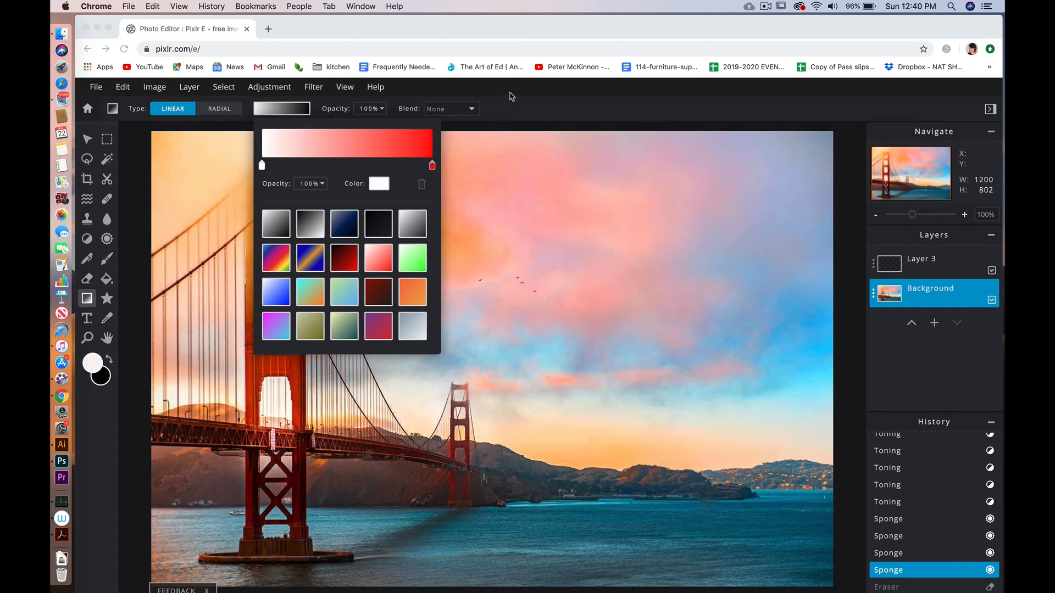
{"action": "left_click", "coordinate": [511, 96]}
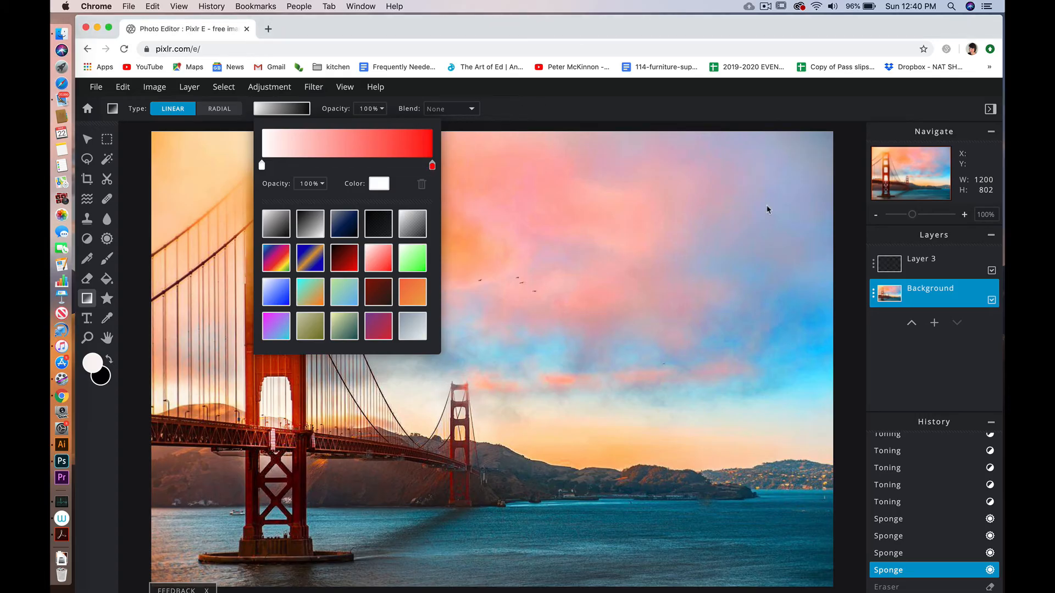
{"action": "left_click", "coordinate": [492, 130]}
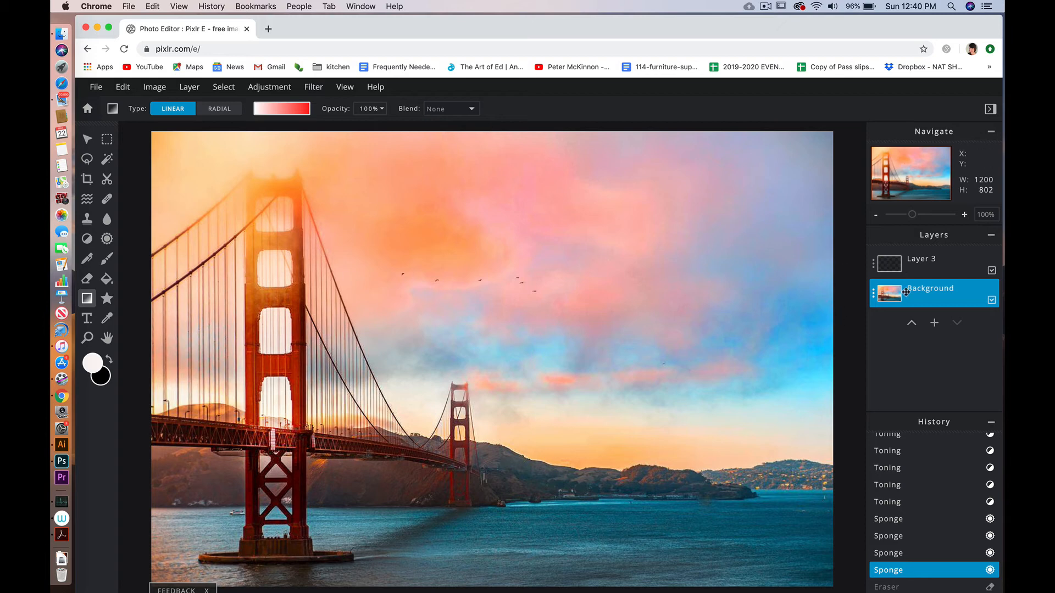
{"action": "left_click", "coordinate": [941, 265]}
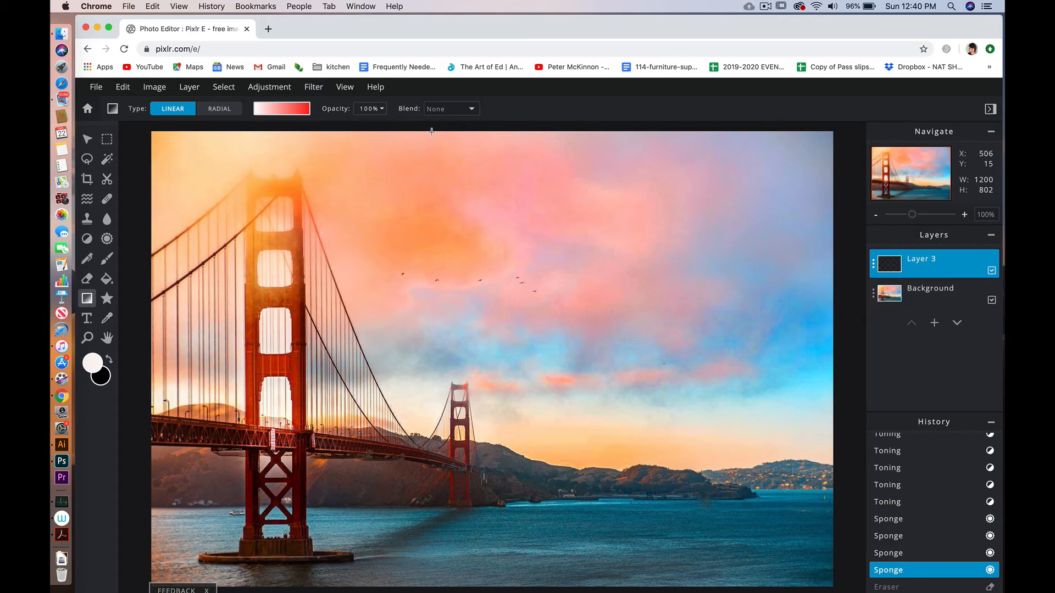
{"action": "left_click_drag", "start_coordinate": [449, 127], "coordinate": [455, 423]}
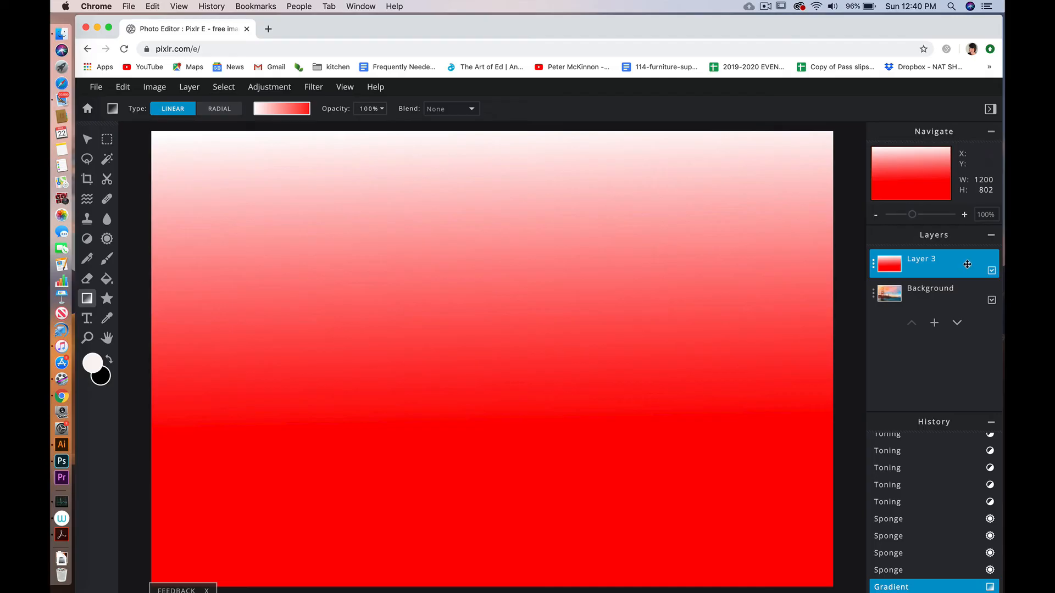
- Set Layer 3's transparency to 36 in its layer settings
{"action": "left_click", "coordinate": [874, 266]}
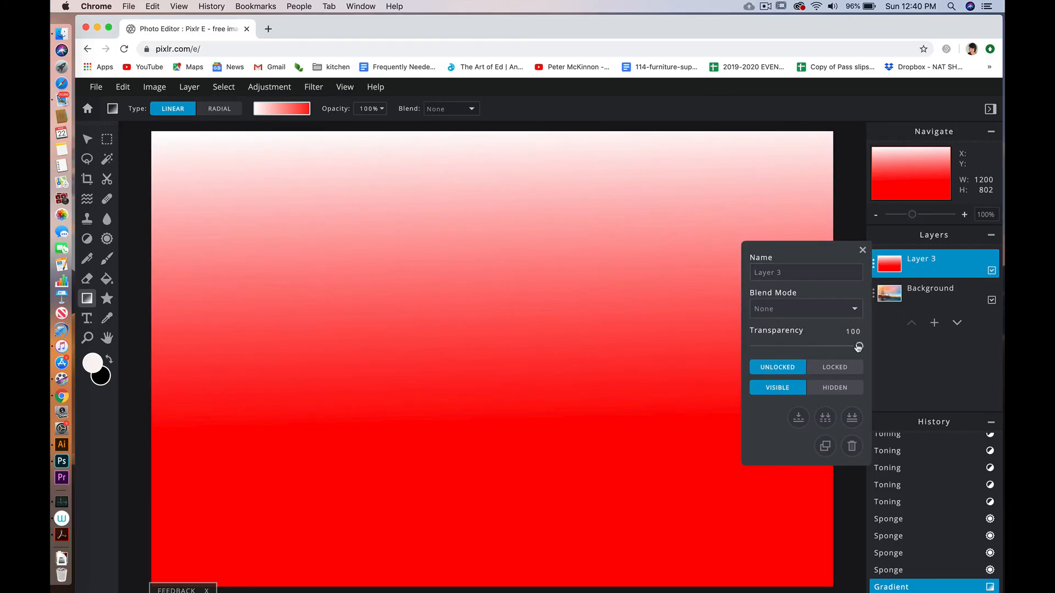
{"action": "left_click_drag", "start_coordinate": [858, 346], "coordinate": [792, 347]}
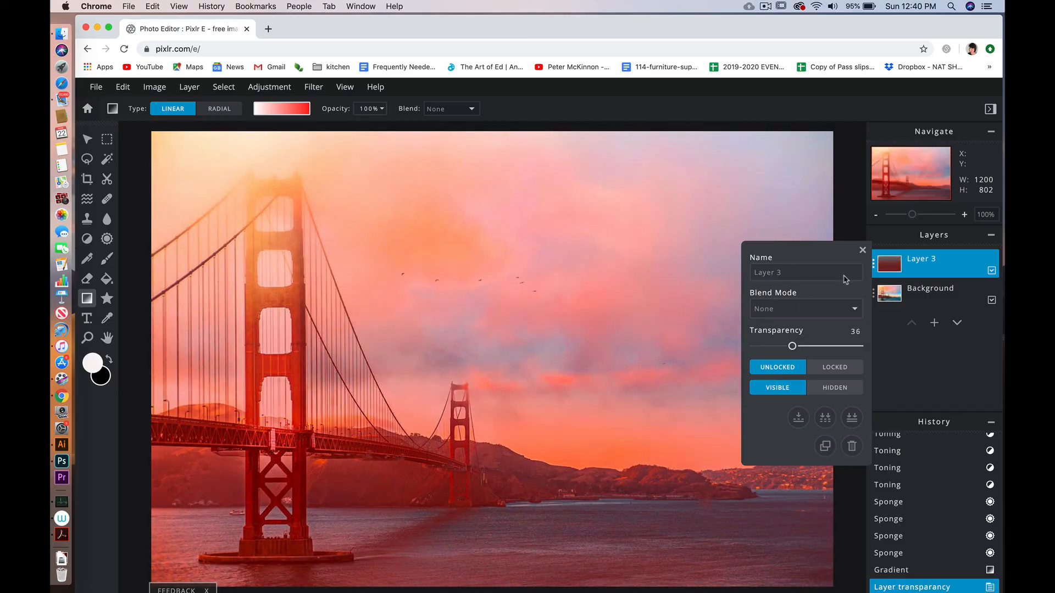
{"action": "left_click", "coordinate": [862, 251]}
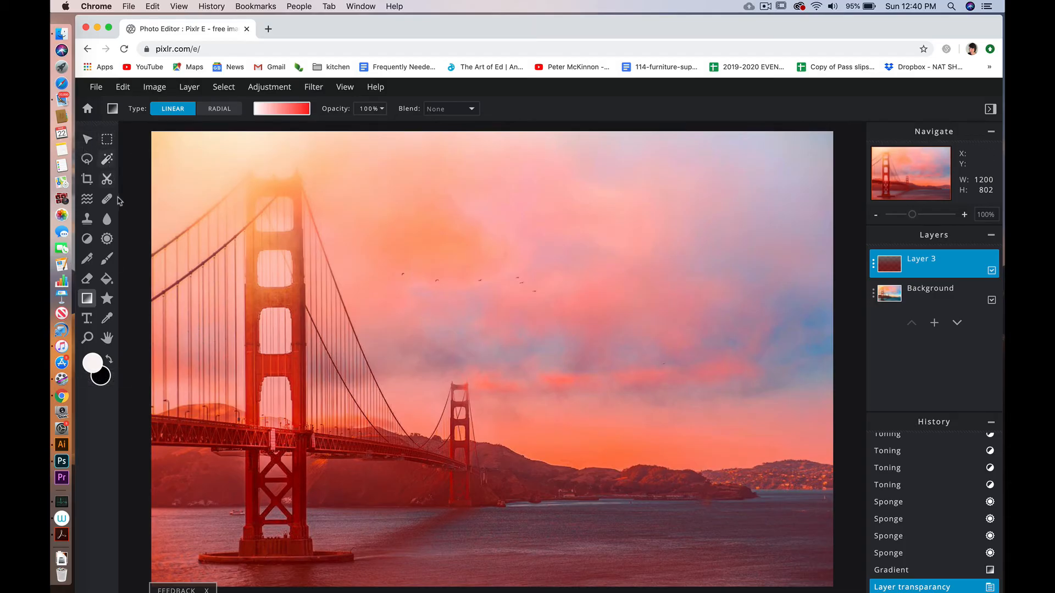
- Draw a small filled star in the sky on Layer 3, try to move it, and undo both the move and the star
{"action": "left_click", "coordinate": [107, 300]}
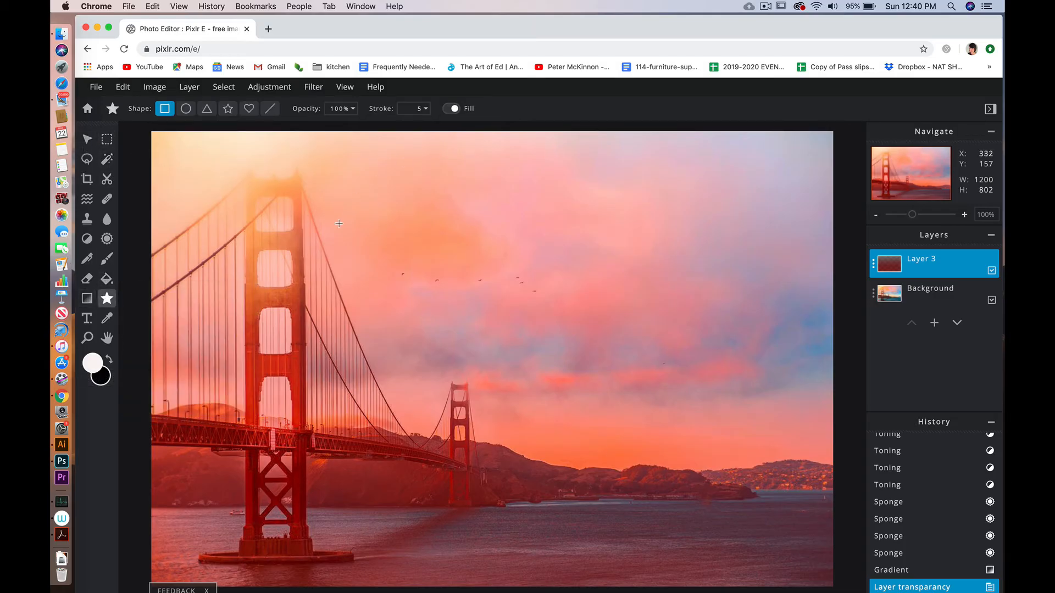
{"action": "left_click", "coordinate": [230, 112]}
{"action": "left_click_drag", "start_coordinate": [412, 176], "coordinate": [436, 208]}
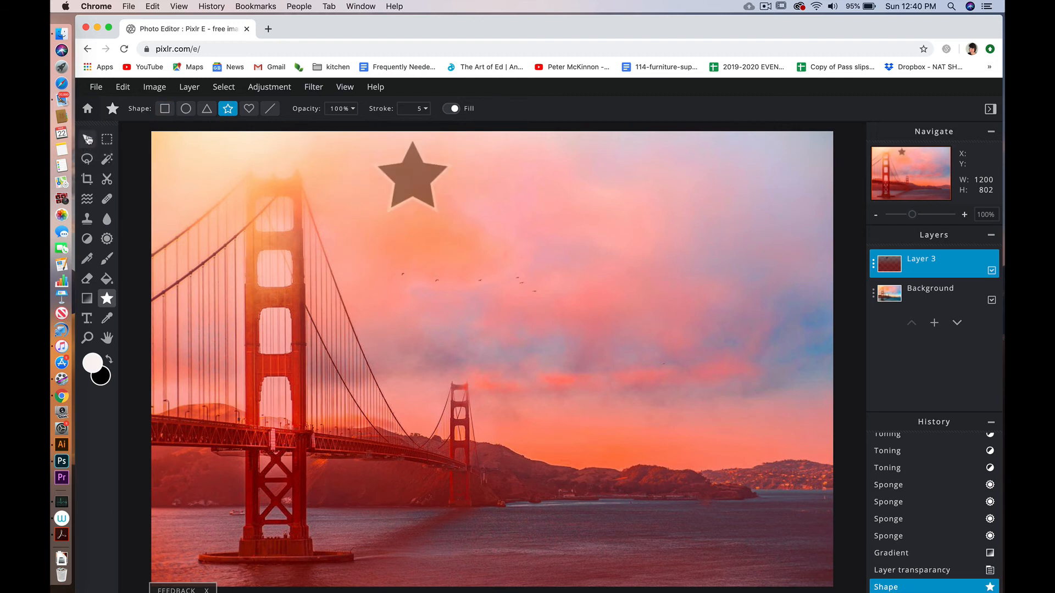
{"action": "key", "text": "v"}
{"action": "left_click_drag", "start_coordinate": [417, 170], "coordinate": [482, 255]}
{"action": "key", "text": "super+z"}
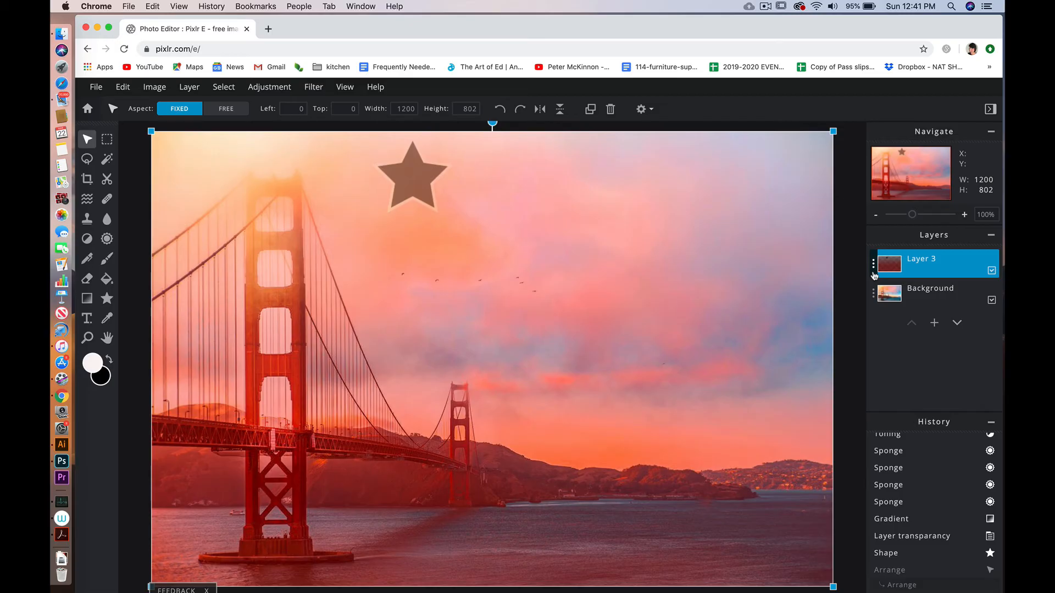
{"action": "key", "text": "super+z"}
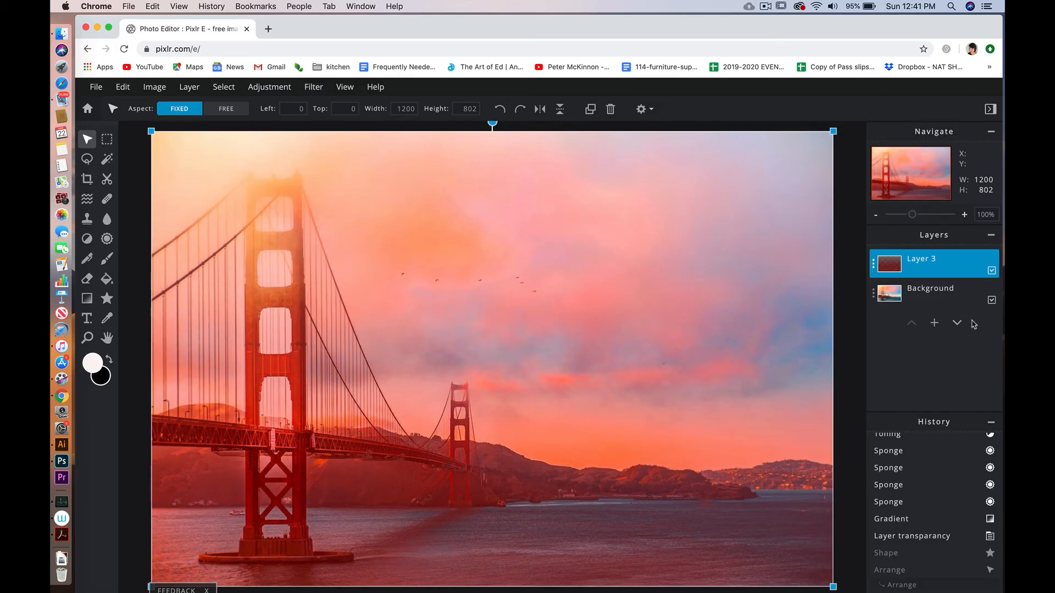
- Add an empty layer, and shift Layer 3 to left 10, top 7
{"action": "left_click", "coordinate": [934, 322]}
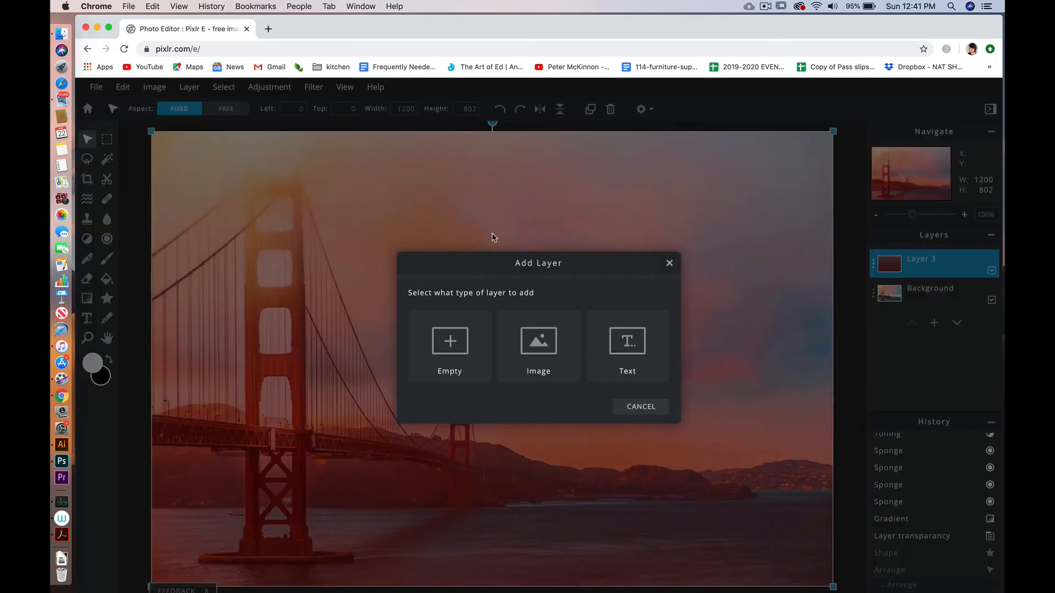
{"action": "left_click", "coordinate": [455, 339]}
{"action": "left_click", "coordinate": [438, 238]}
{"action": "left_click_drag", "start_coordinate": [440, 239], "coordinate": [446, 247]}
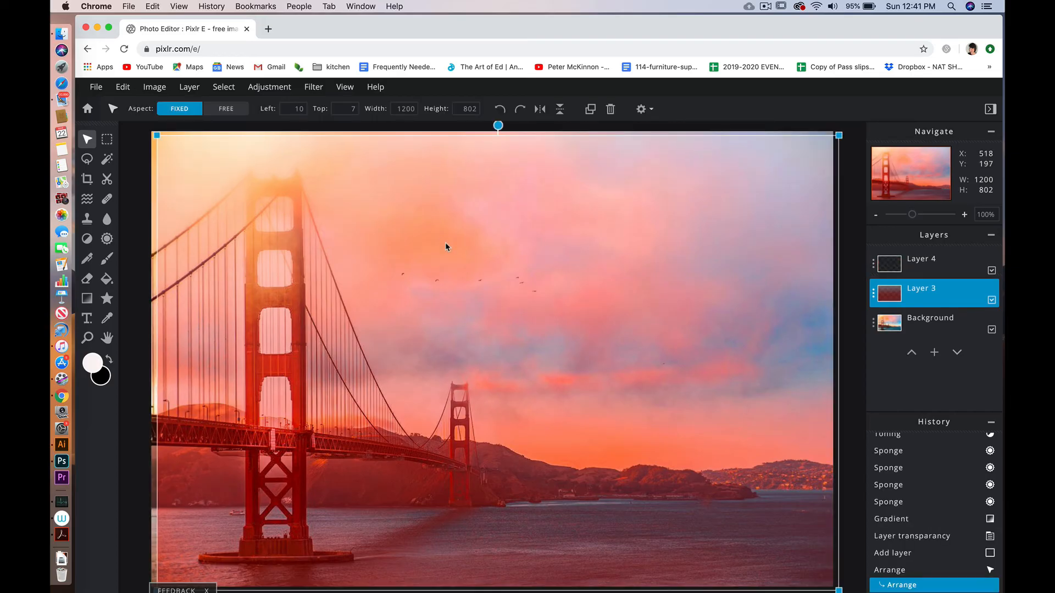
- Draw a larger star over the sky on Layer 3, undo it, and shift Layer 3 to left 0, top -6
{"action": "left_click", "coordinate": [107, 299]}
{"action": "left_click_drag", "start_coordinate": [376, 233], "coordinate": [434, 275]}
{"action": "left_click", "coordinate": [87, 139]}
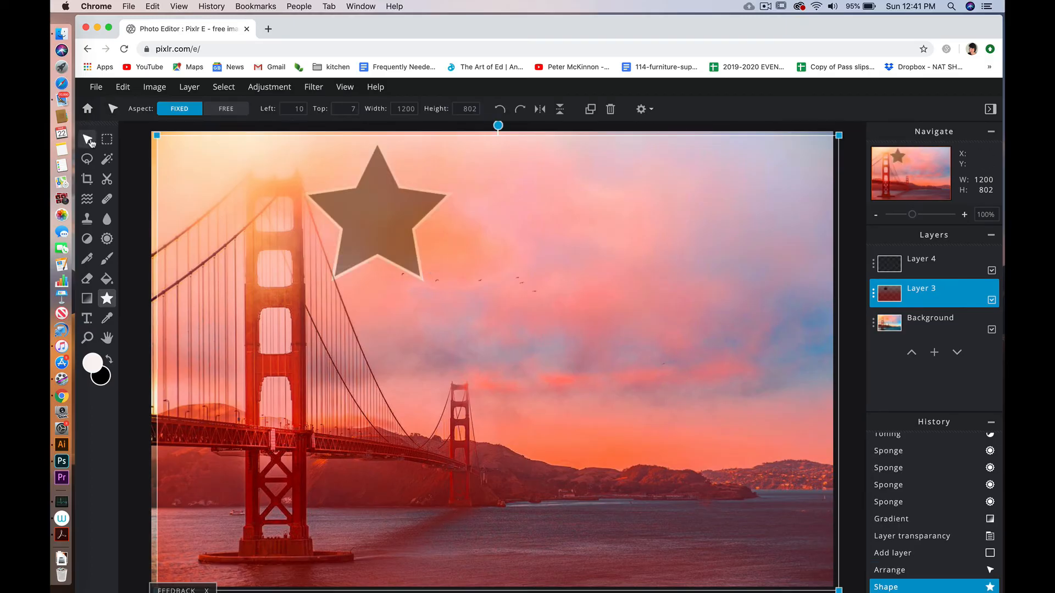
{"action": "key", "text": "super+z"}
{"action": "left_click", "coordinate": [962, 272]}
{"action": "left_click_drag", "start_coordinate": [483, 256], "coordinate": [458, 226]}
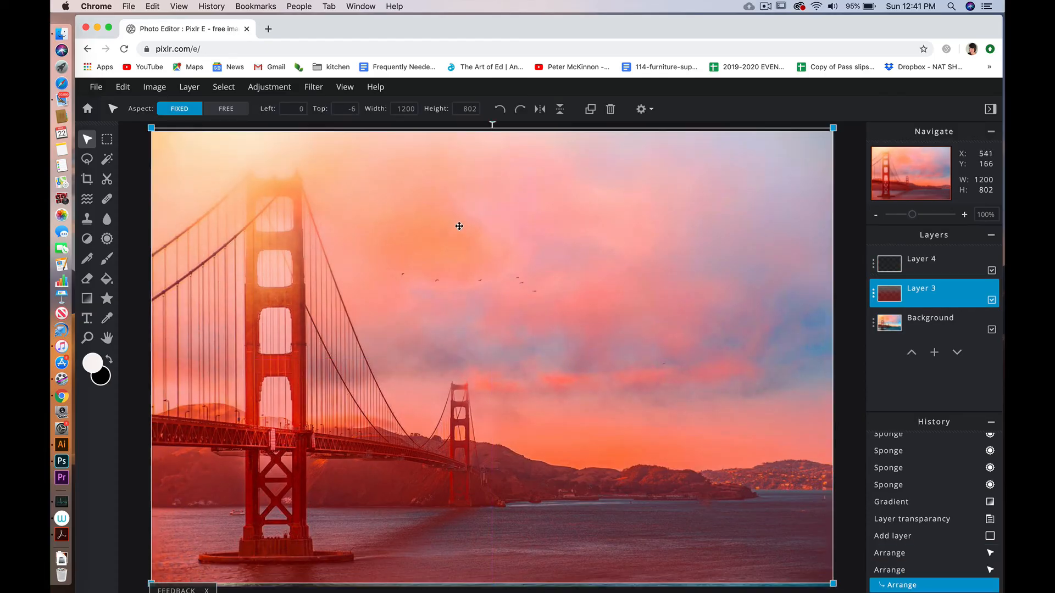
- Draw a black star with a near-white outline, about 208 by 194 px, in the upper sky on Layer 4
{"action": "left_click", "coordinate": [107, 298]}
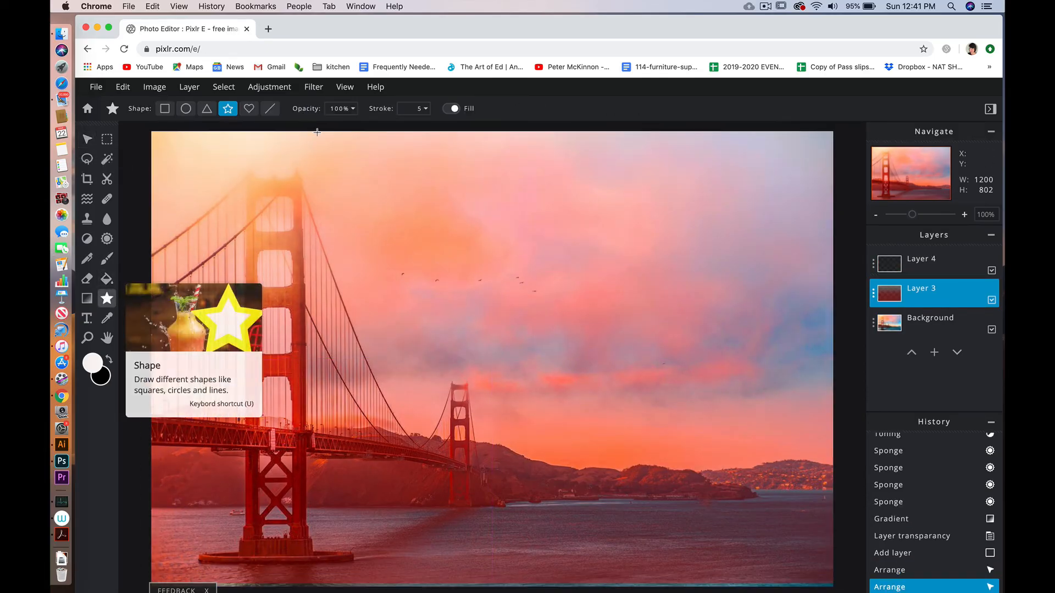
{"action": "left_click", "coordinate": [938, 264]}
{"action": "left_click_drag", "start_coordinate": [490, 199], "coordinate": [531, 240]}
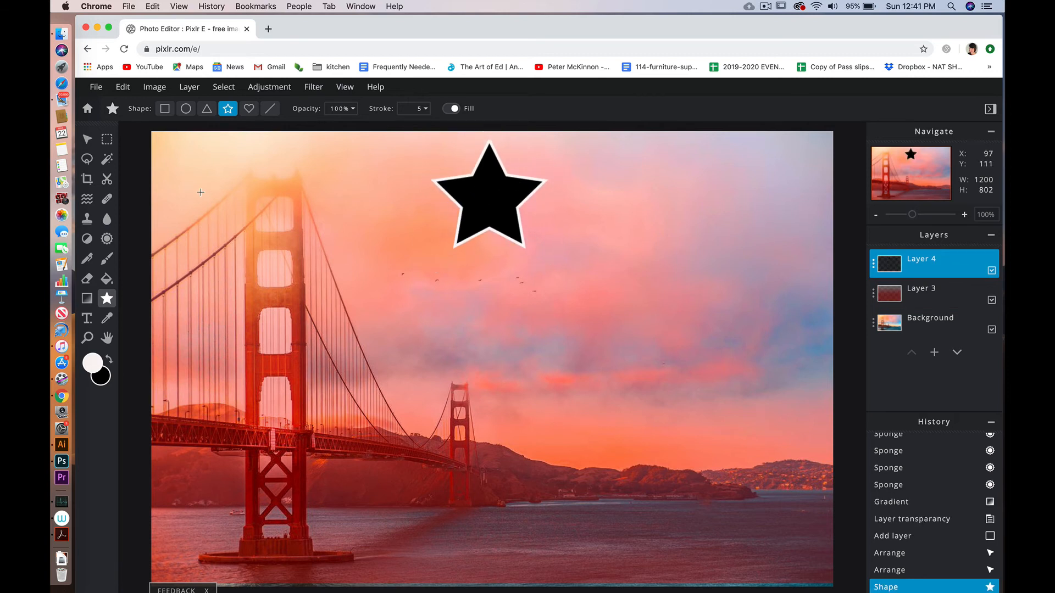
- Shrink the star proportionally to 180 by 168 px and move it to left 409, top 116
{"action": "left_click", "coordinate": [87, 139]}
{"action": "left_click_drag", "start_coordinate": [505, 206], "coordinate": [634, 317]}
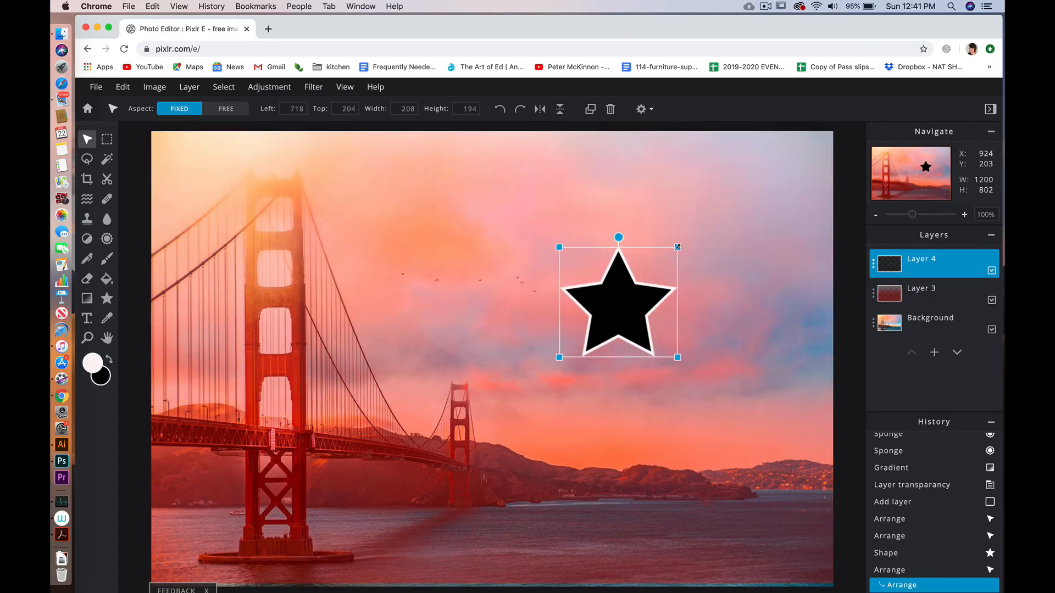
{"action": "left_click_drag", "start_coordinate": [678, 247], "coordinate": [662, 265]}
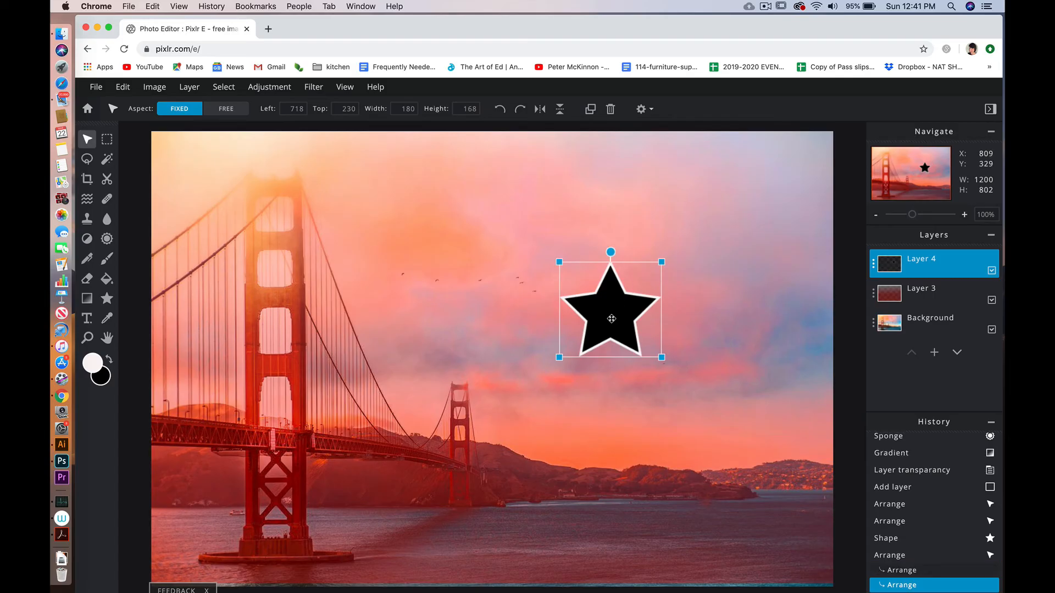
{"action": "left_click_drag", "start_coordinate": [537, 304], "coordinate": [434, 253]}
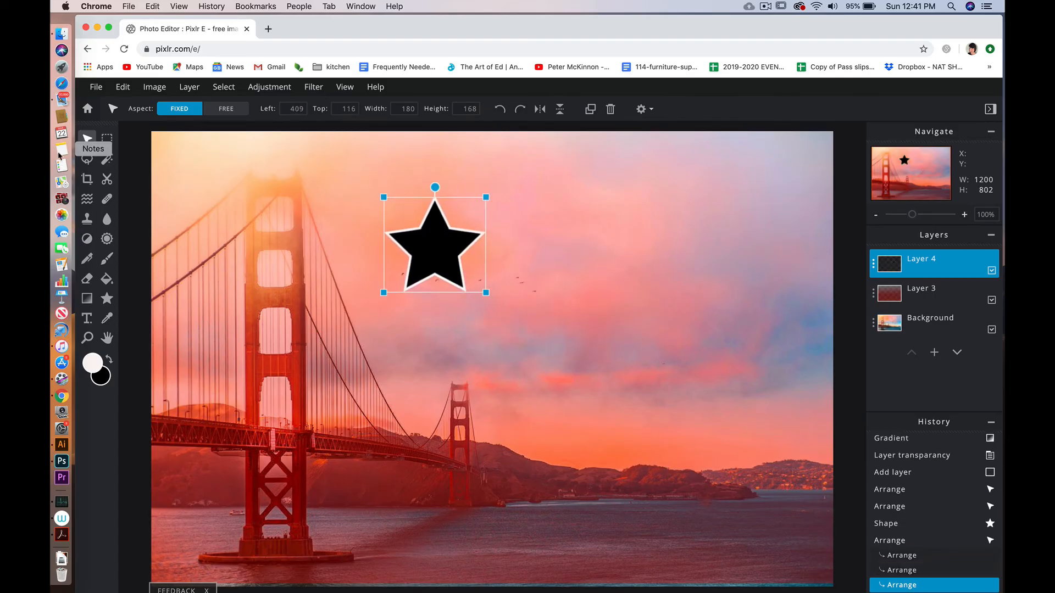
- Select the star's black interior with the Wand at tolerance 32, and clear that area from the Background layer
{"action": "left_click", "coordinate": [106, 159]}
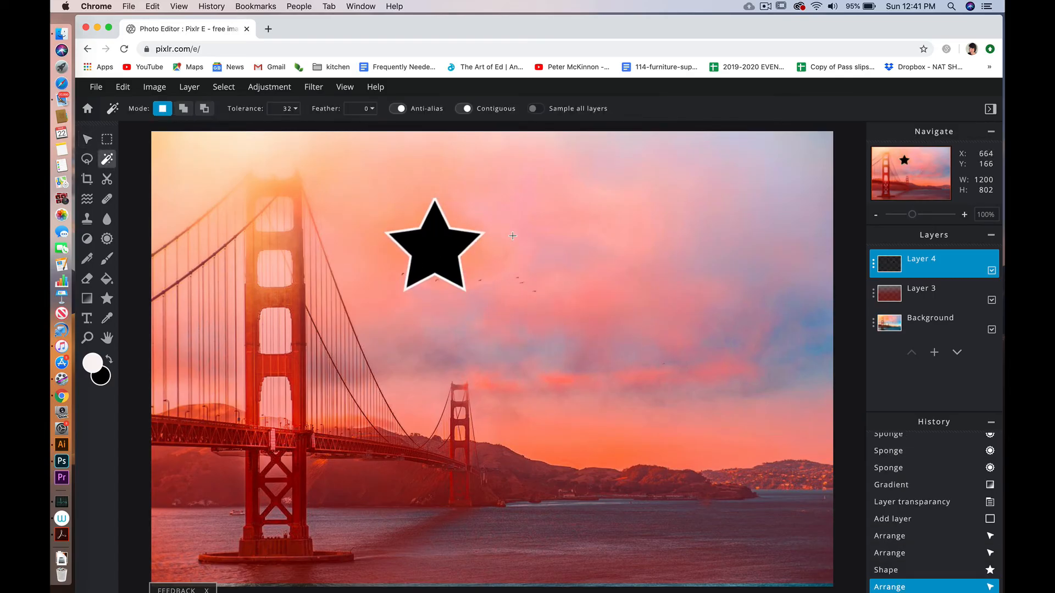
{"action": "left_click", "coordinate": [434, 246]}
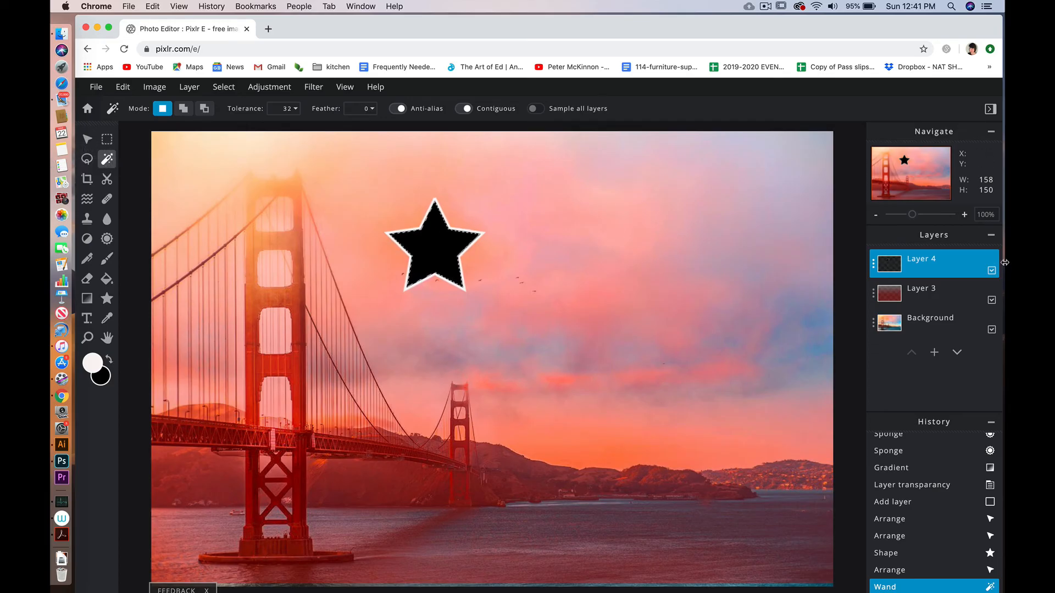
{"action": "left_click", "coordinate": [933, 319]}
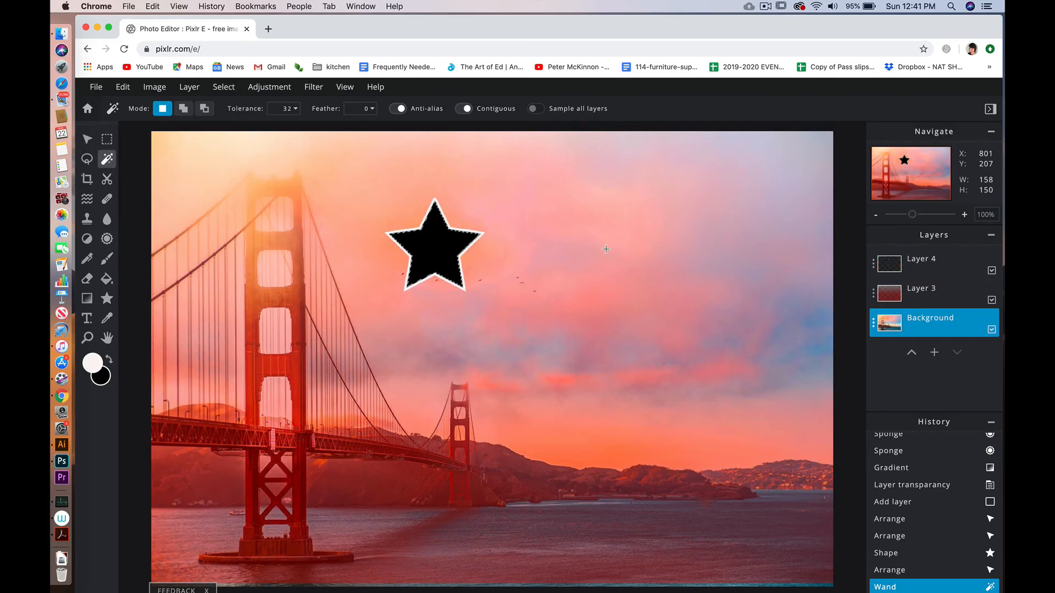
{"action": "key", "text": "Delete"}
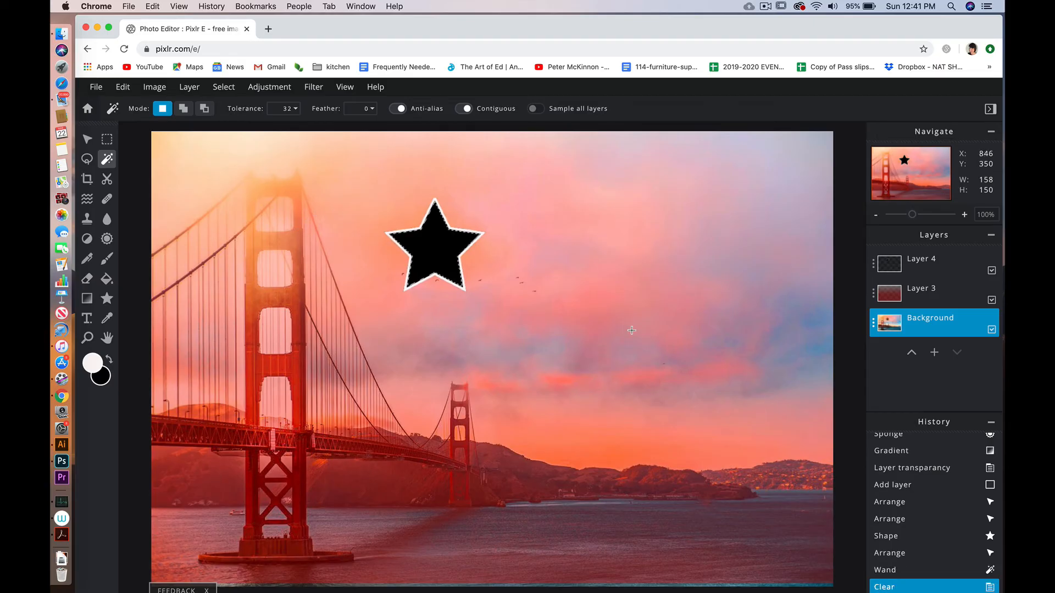
{"action": "key", "text": "Delete"}
{"action": "key", "text": "Delete"}
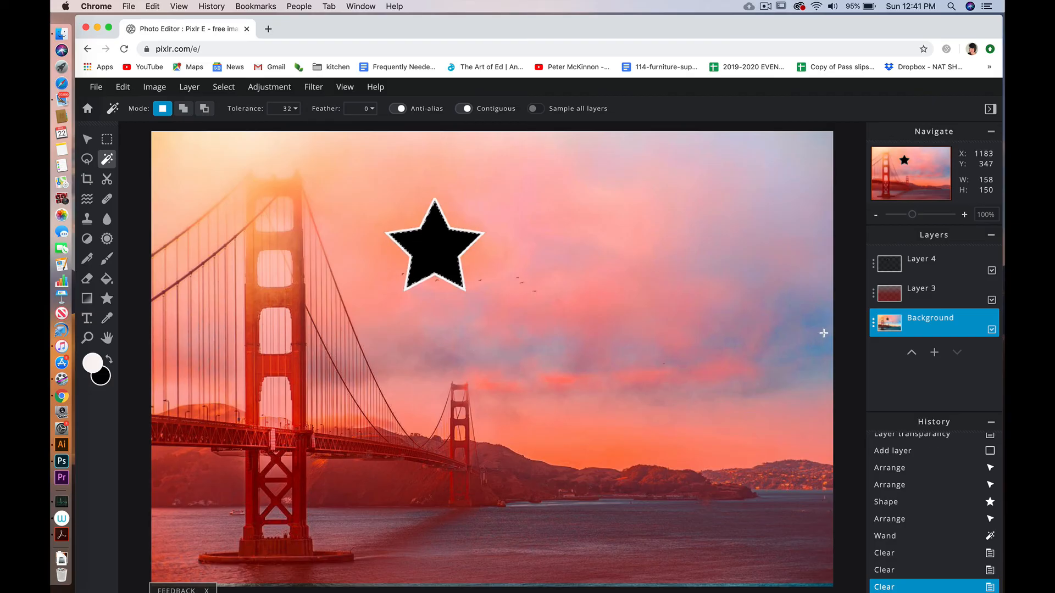
- Hide Layer 4 to expose the star-shaped cutout in the Background, and deselect
{"action": "left_click", "coordinate": [873, 268]}
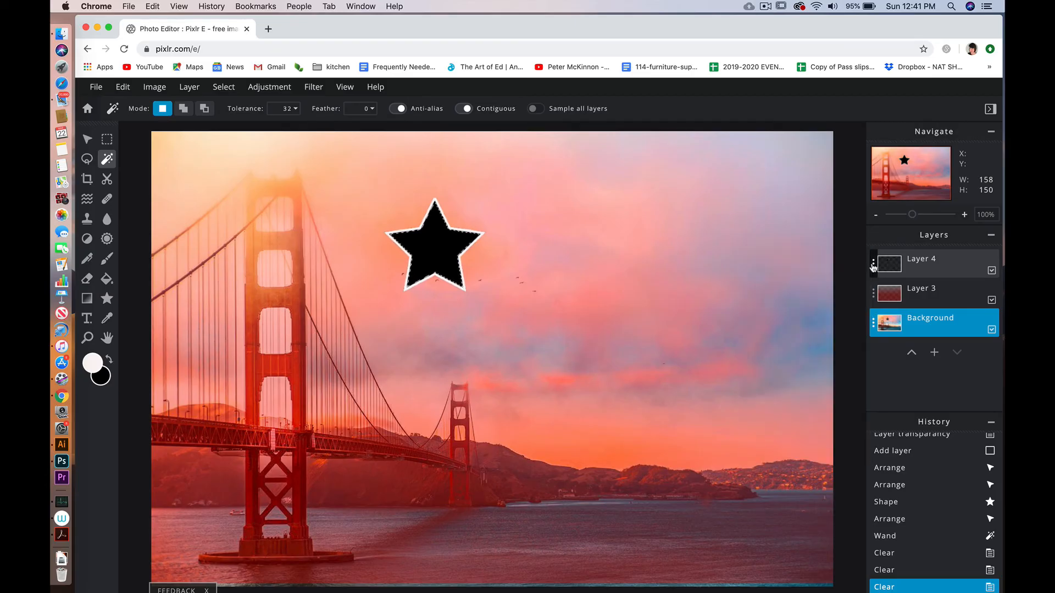
{"action": "left_click", "coordinate": [991, 271]}
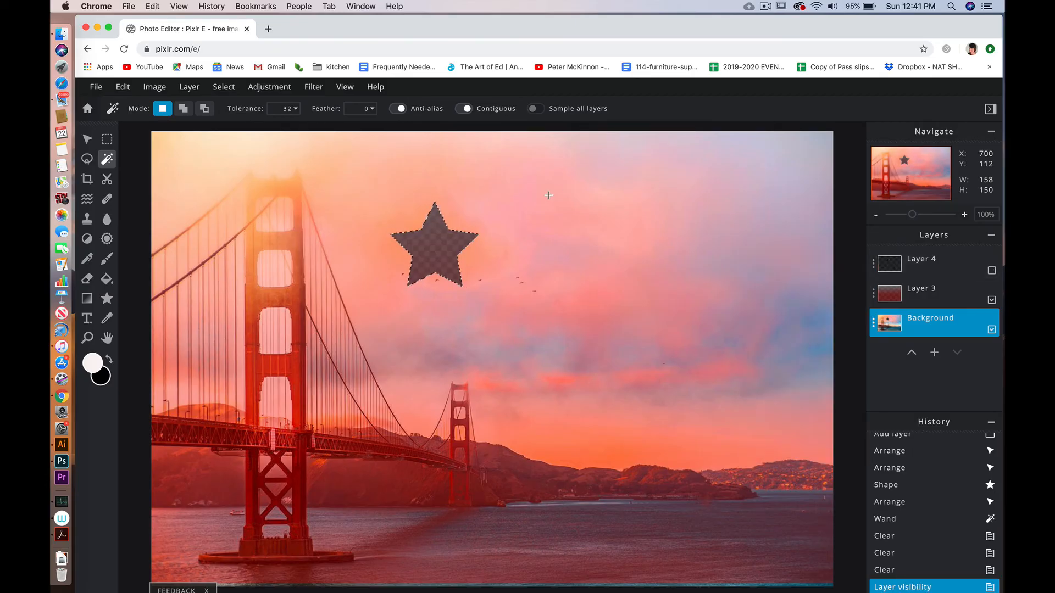
{"action": "key", "text": "super+d"}
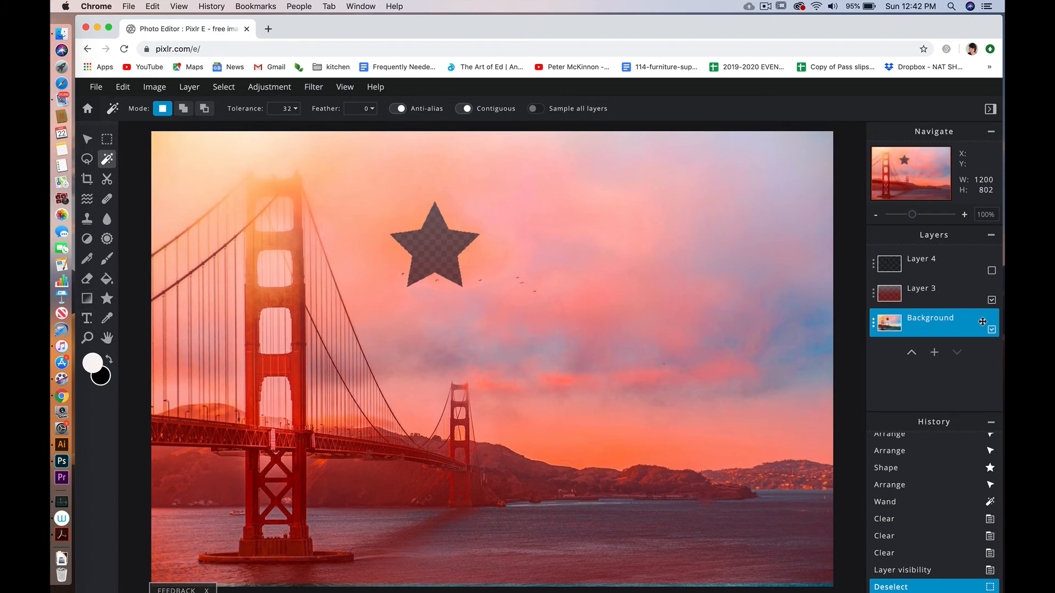
- Undo the deselection, layer hiding, clearing, wand selection, star adjustments and star drawing
{"action": "key", "text": "super+z"}
{"action": "key", "text": "super+z"}
{"action": "key", "text": "super+z"}
{"action": "key", "text": "super+z"}
{"action": "key", "text": "super+z"}
{"action": "key", "text": "super+z"}
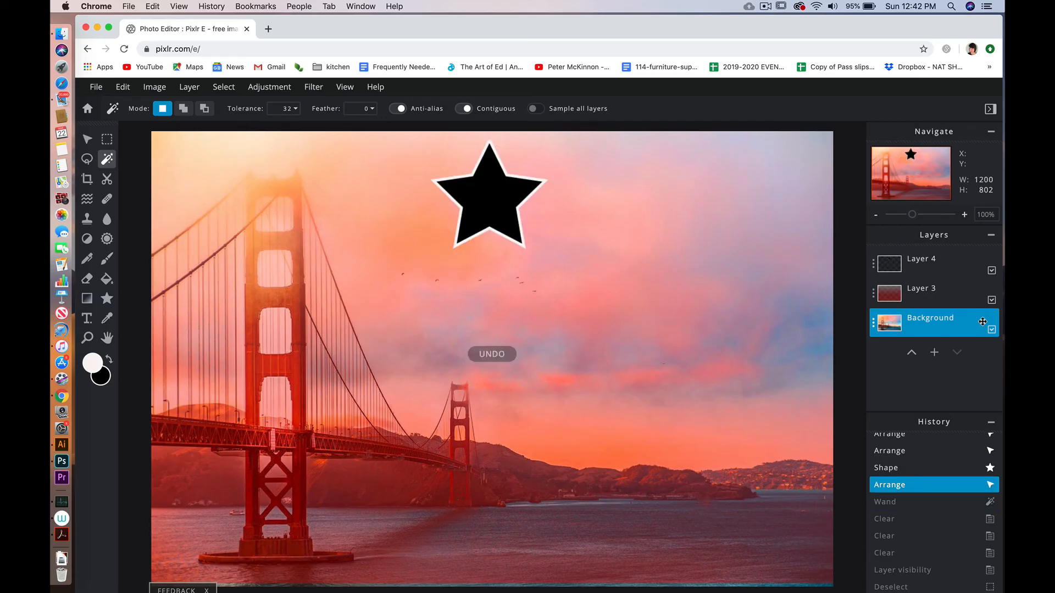
{"action": "key", "text": "super+z"}
{"action": "key", "text": "super+z"}
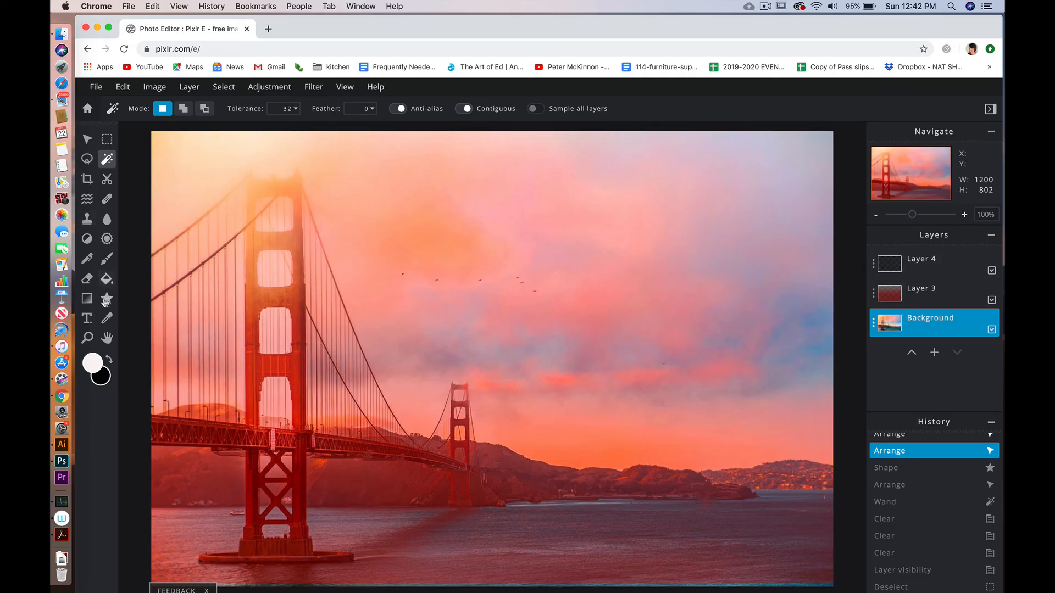
- Add a text layer over the photo reading "San Francisco!!"
{"action": "left_click", "coordinate": [86, 317]}
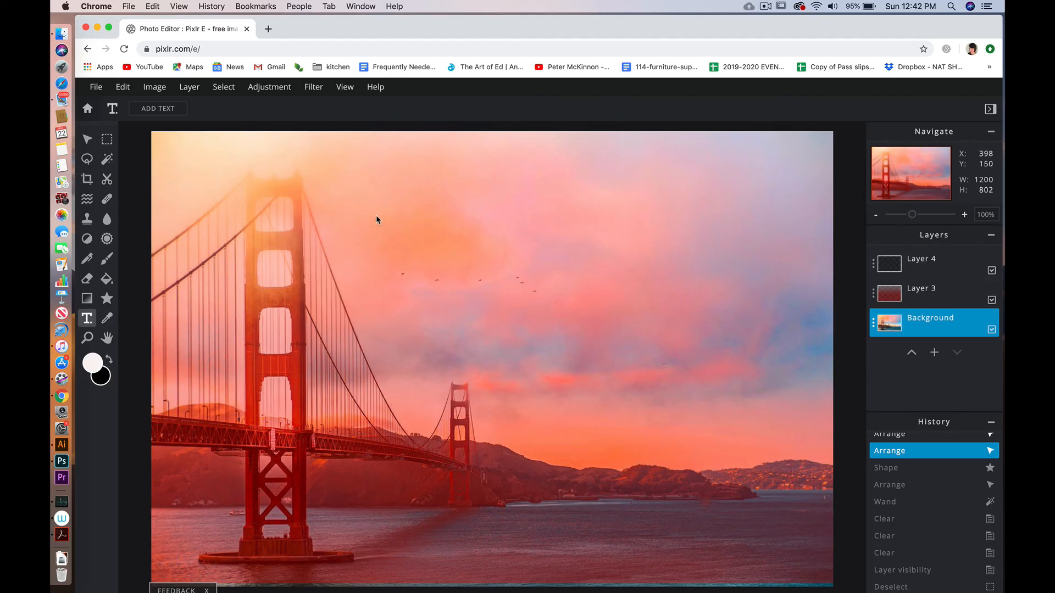
{"action": "left_click", "coordinate": [933, 353]}
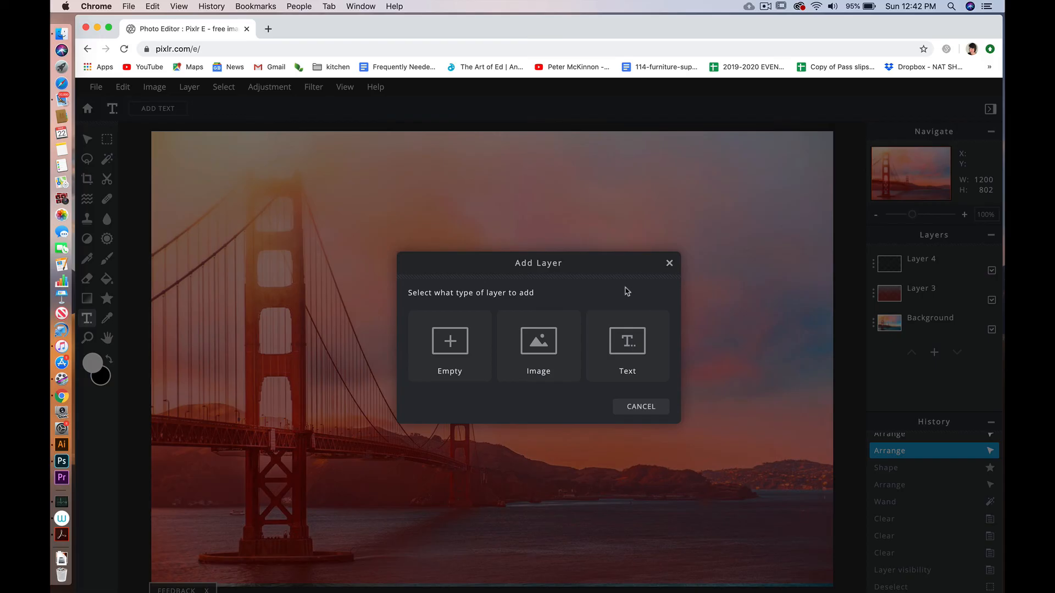
{"action": "left_click", "coordinate": [624, 349]}
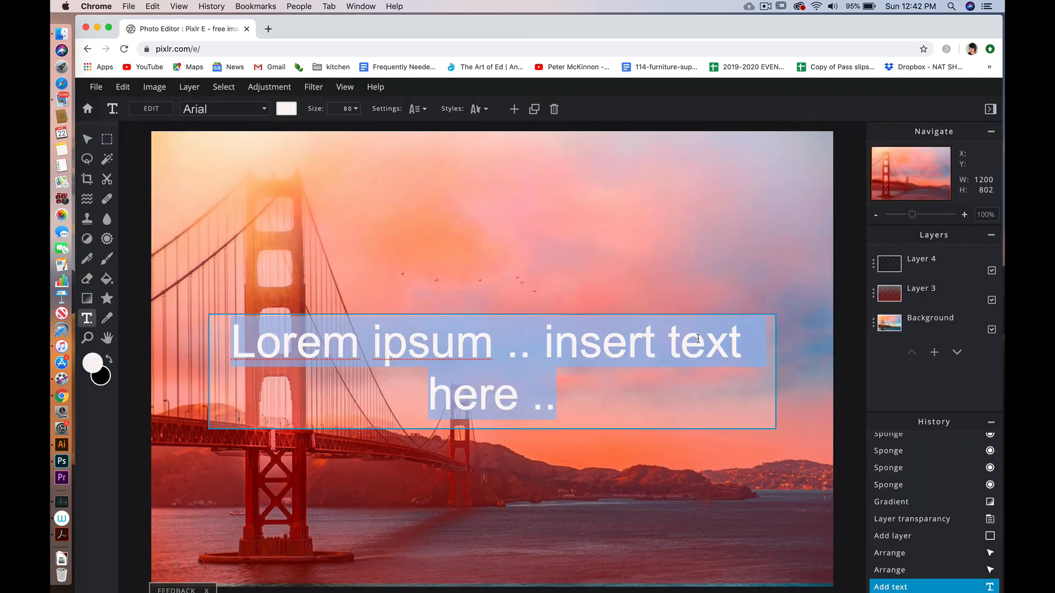
{"action": "type", "text": "S"}
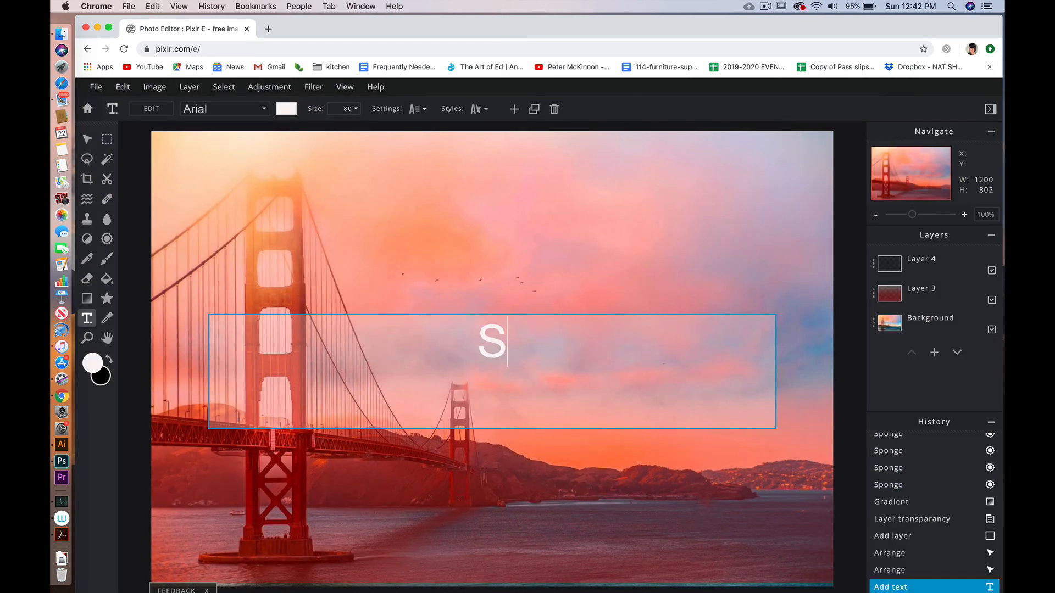
{"action": "type", "text": "an Francisco"}
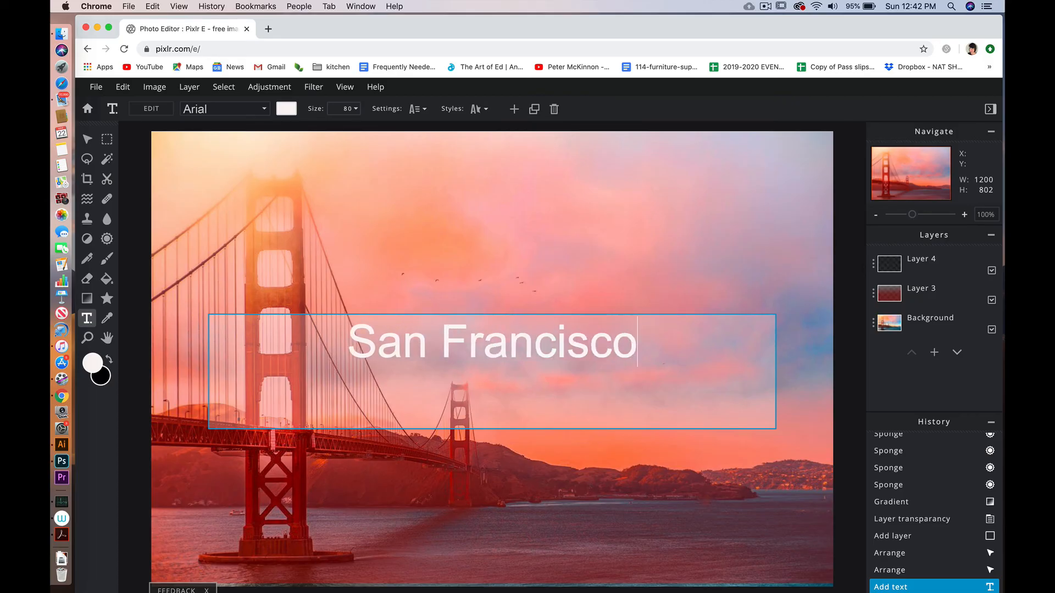
{"action": "type", "text": "!!"}
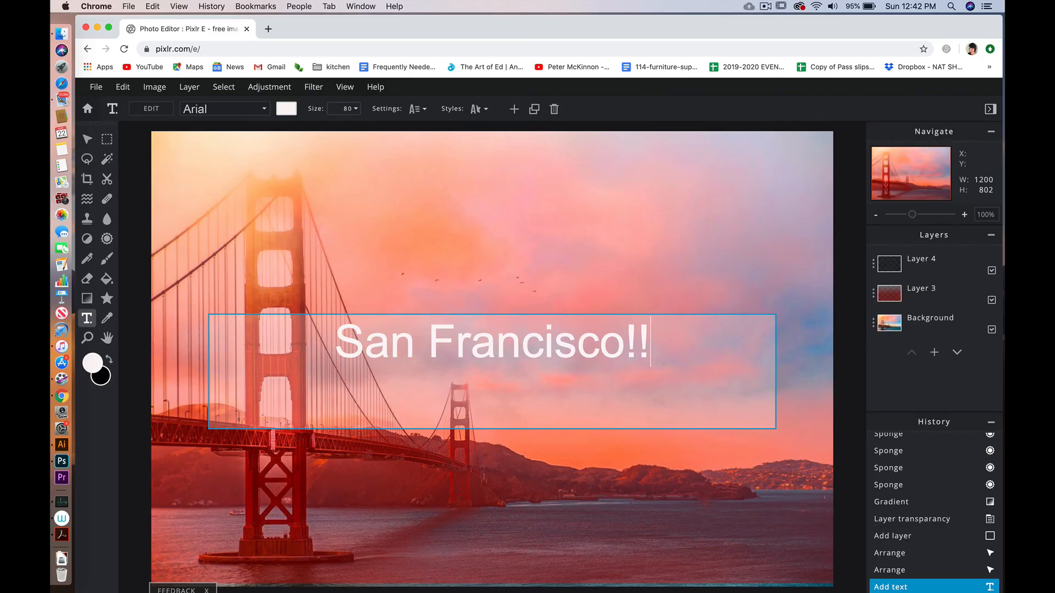
- Recolor the "San Francisco!!" text to pale green #E3EDCD
{"action": "left_click_drag", "start_coordinate": [653, 336], "coordinate": [321, 330]}
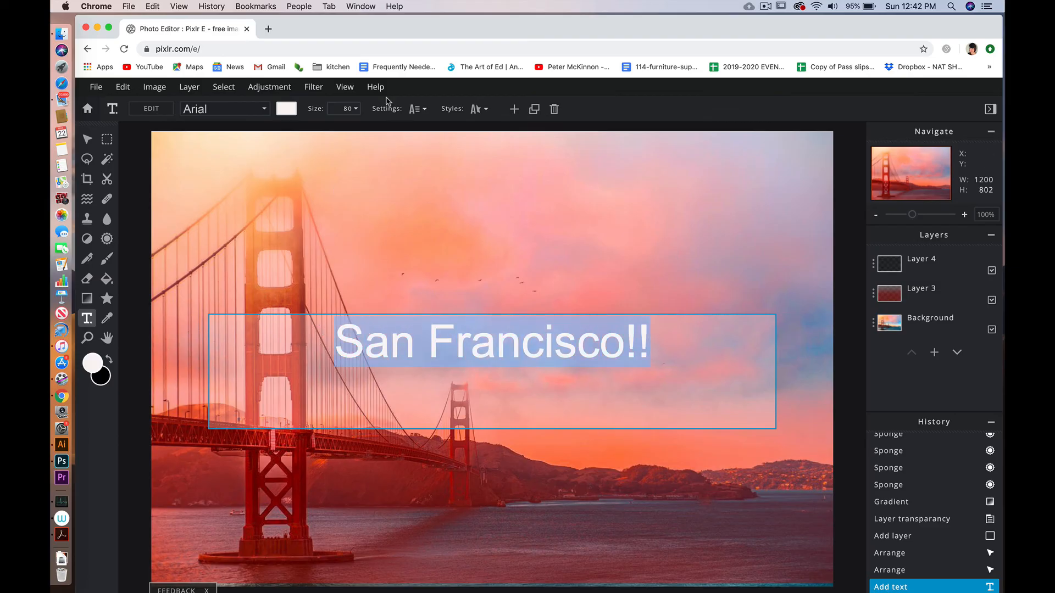
{"action": "left_click", "coordinate": [286, 108]}
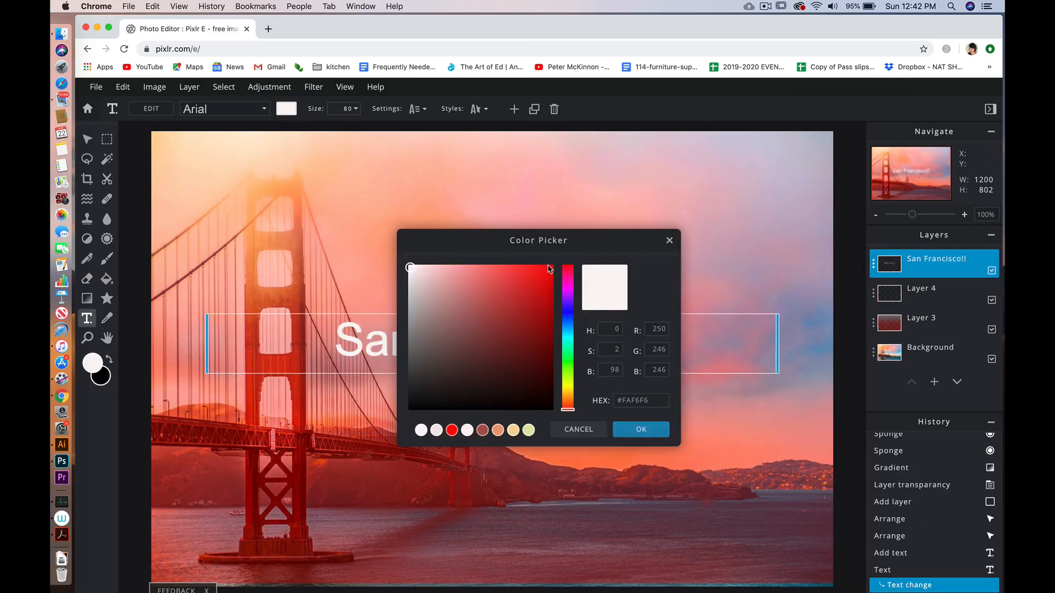
{"action": "left_click", "coordinate": [568, 379]}
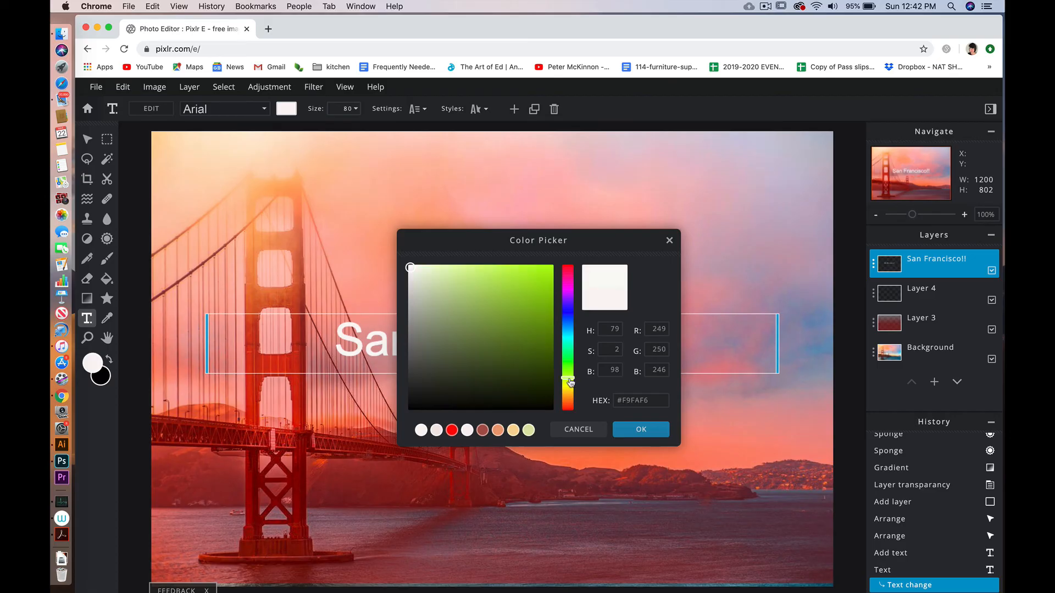
{"action": "left_click", "coordinate": [428, 274]}
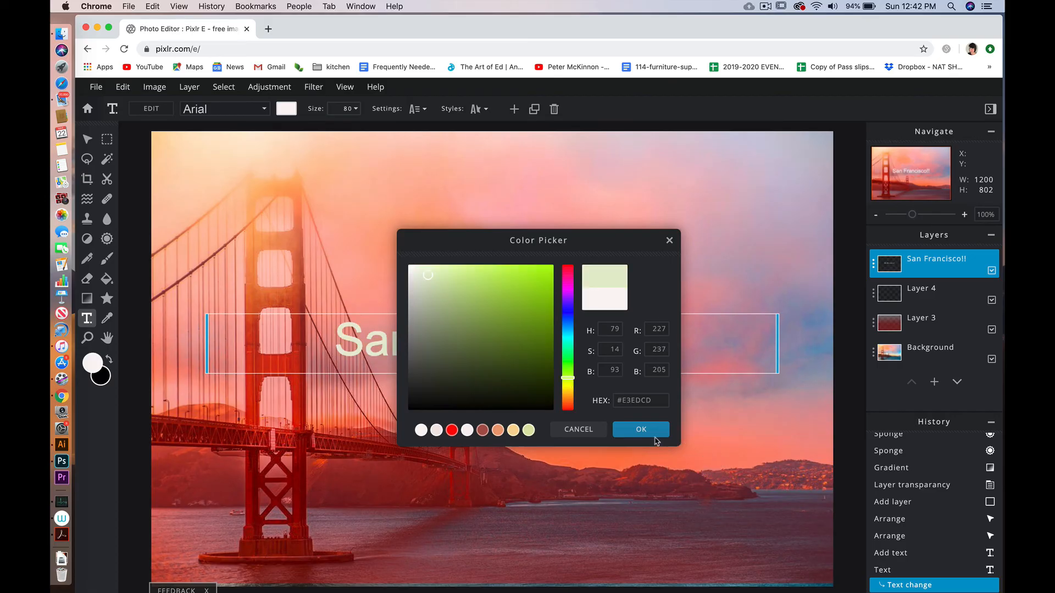
{"action": "left_click", "coordinate": [658, 434]}
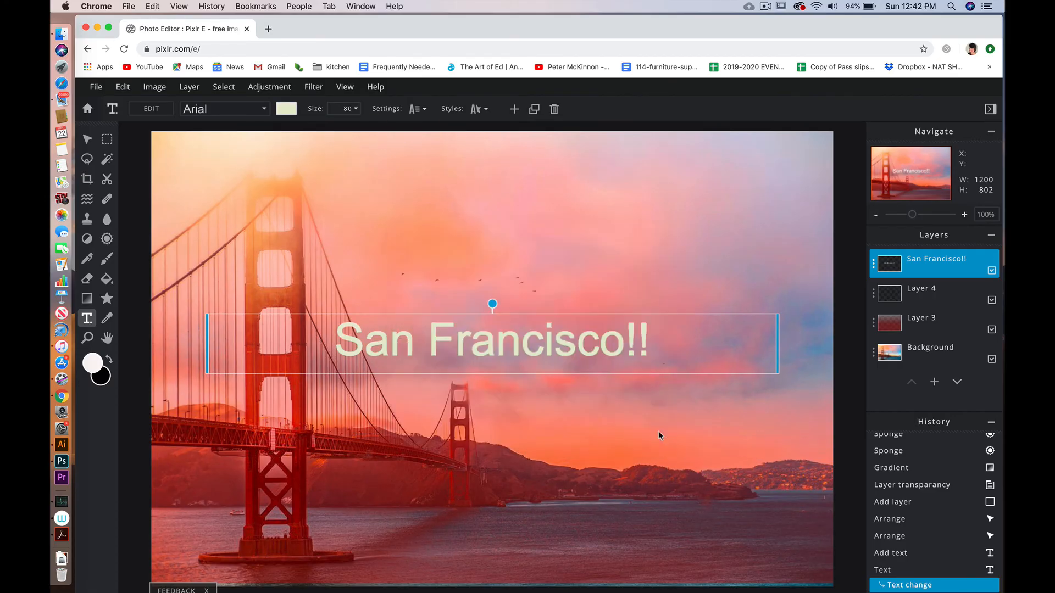
- Change the "San Francisco!!" text to the Amaranth font at size 103
{"action": "left_click", "coordinate": [264, 109]}
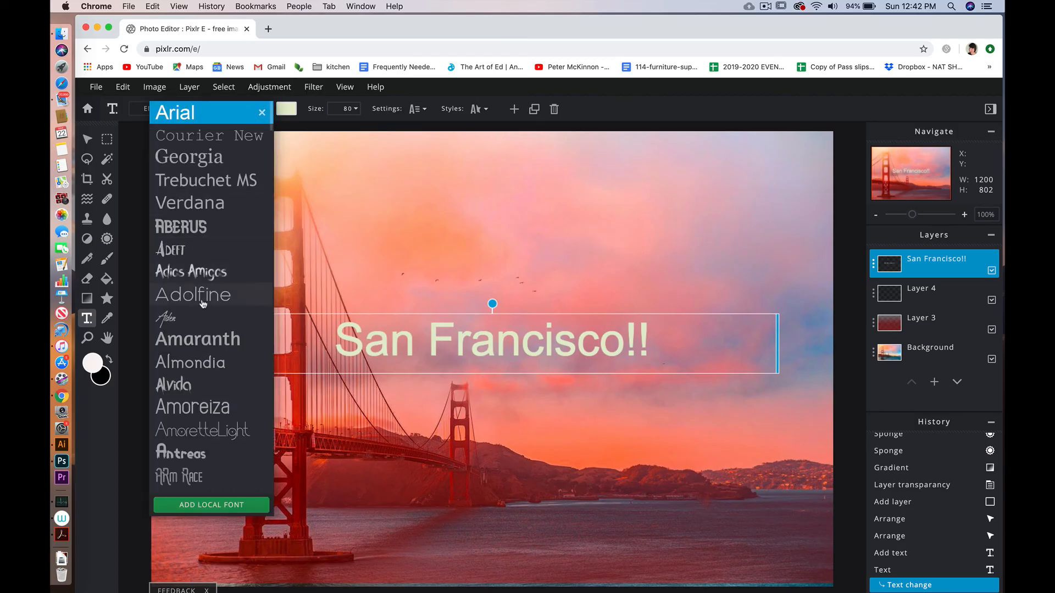
{"action": "left_click", "coordinate": [197, 339]}
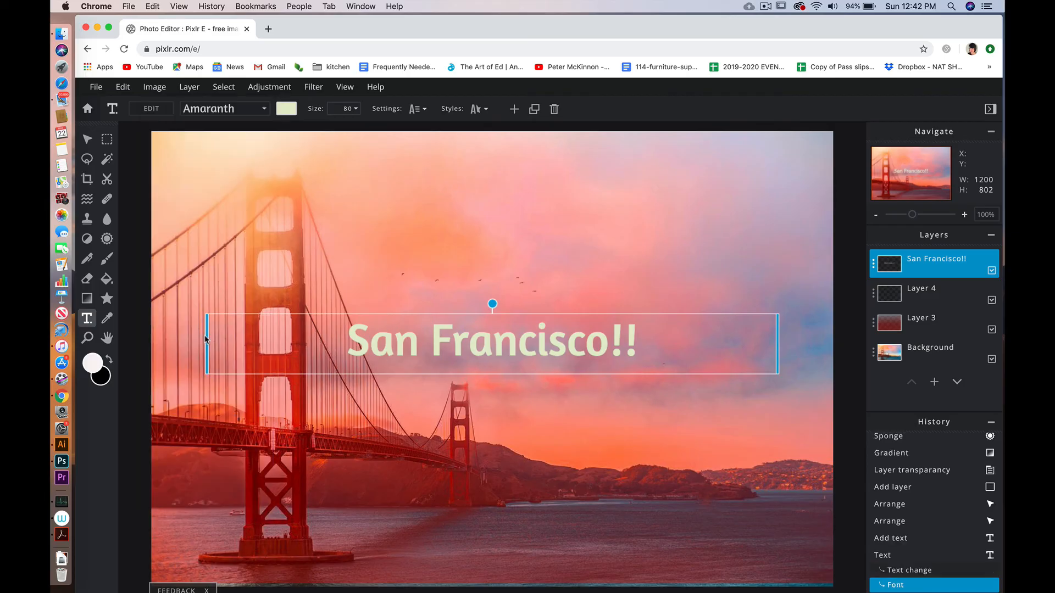
{"action": "left_click", "coordinate": [354, 109]}
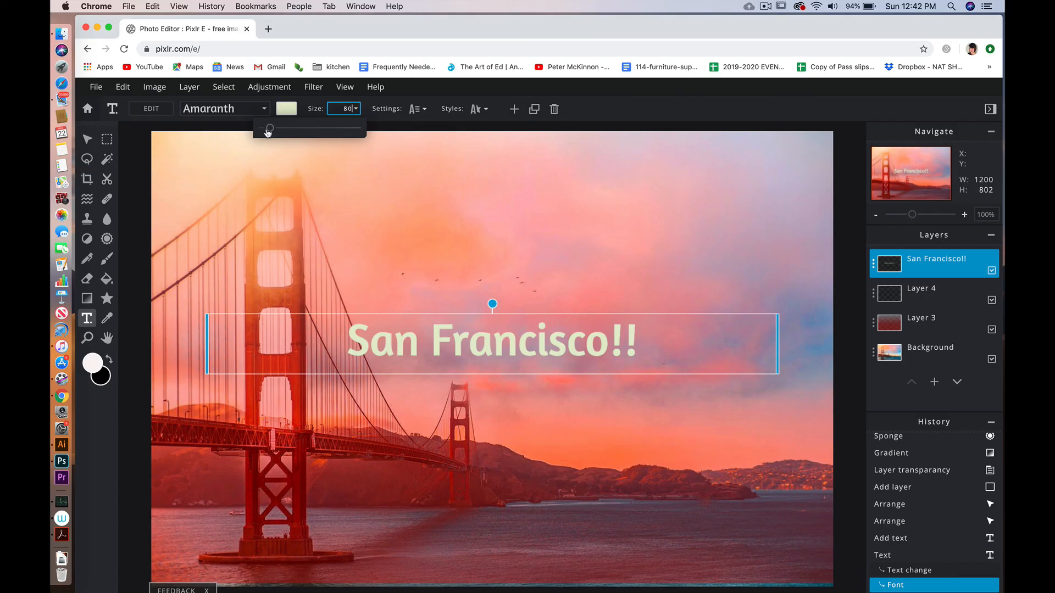
{"action": "mouse_move", "coordinate": [267, 131]}
{"action": "left_mouse_down"}
{"action": "mouse_move", "coordinate": [309, 129]}
{"action": "mouse_move", "coordinate": [271, 128]}
{"action": "left_mouse_up"}
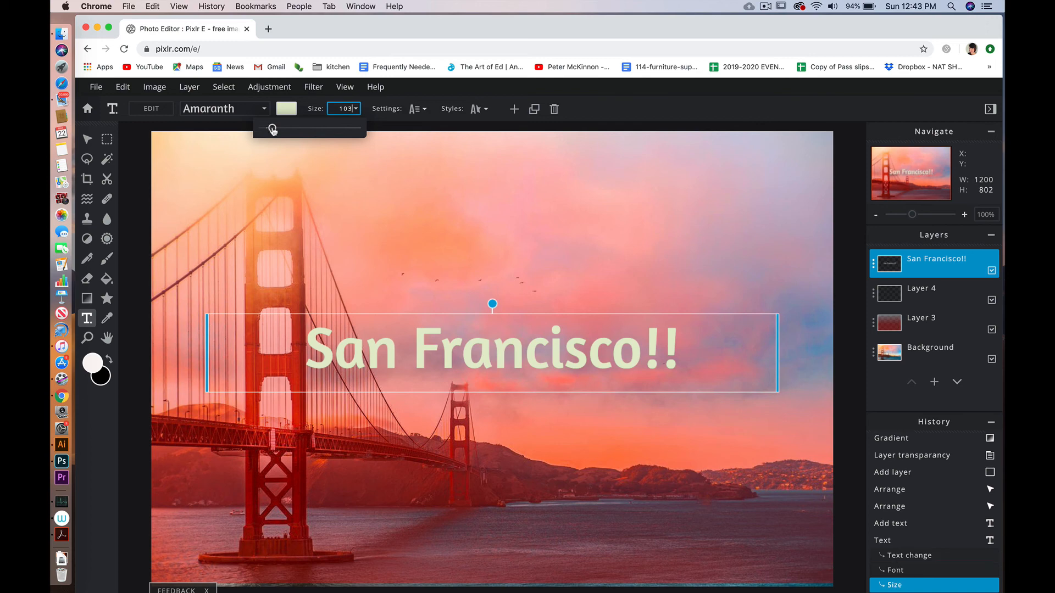
{"action": "left_click", "coordinate": [88, 140]}
- Sample a dark red from the bridge deck as the main color, and paint two wavy brush strokes across the sky on Layer 4
{"action": "left_click", "coordinate": [107, 318]}
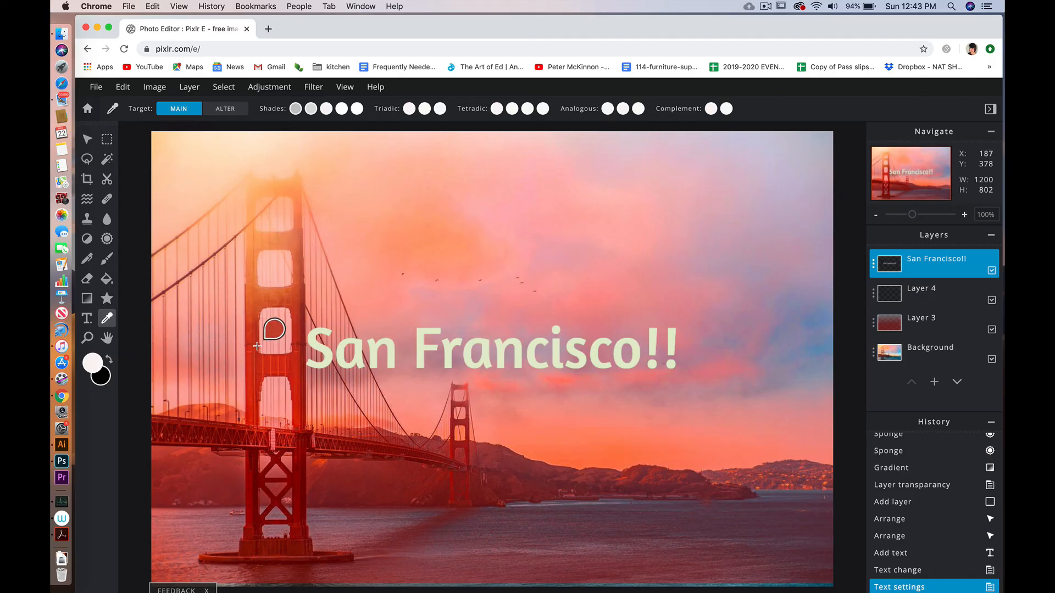
{"action": "left_click", "coordinate": [180, 434]}
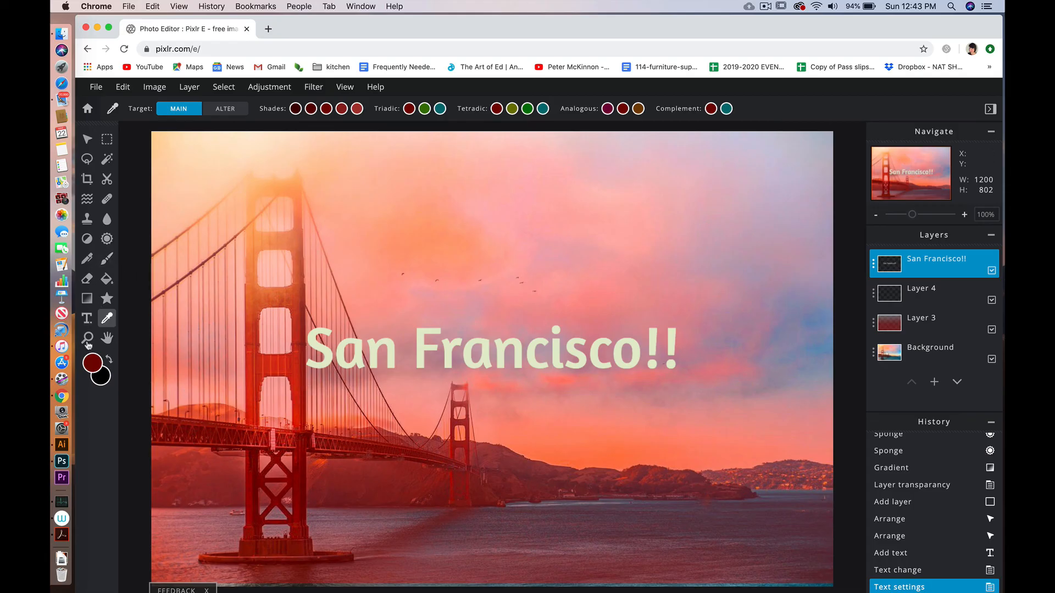
{"action": "left_click", "coordinate": [106, 258]}
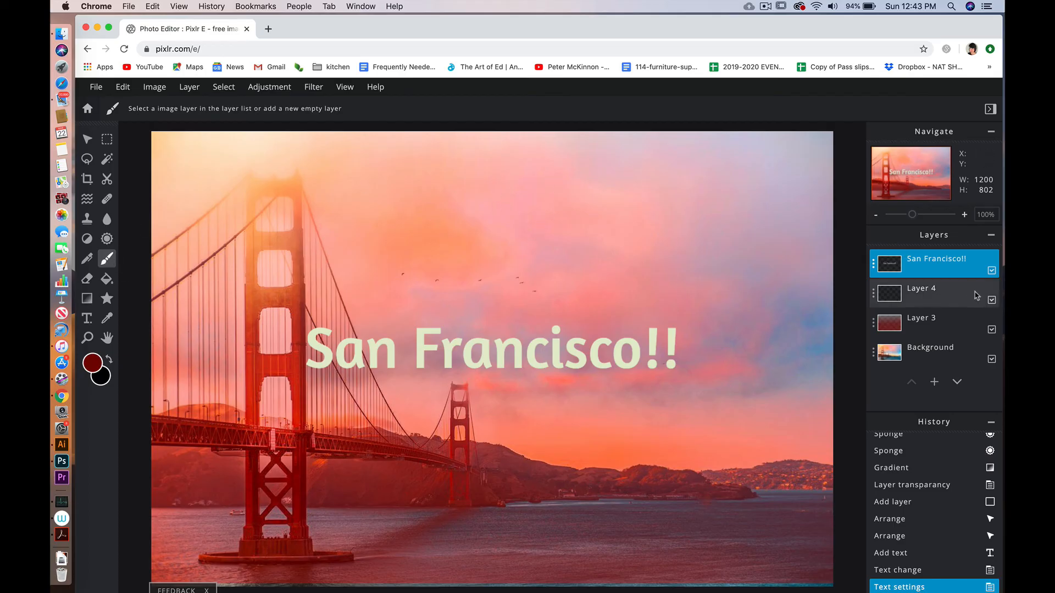
{"action": "left_click", "coordinate": [915, 294]}
{"action": "mouse_move", "coordinate": [329, 252]}
{"action": "left_mouse_down"}
{"action": "mouse_move", "coordinate": [499, 199]}
{"action": "mouse_move", "coordinate": [599, 206]}
{"action": "mouse_move", "coordinate": [789, 188]}
{"action": "mouse_move", "coordinate": [824, 225]}
{"action": "left_mouse_up"}
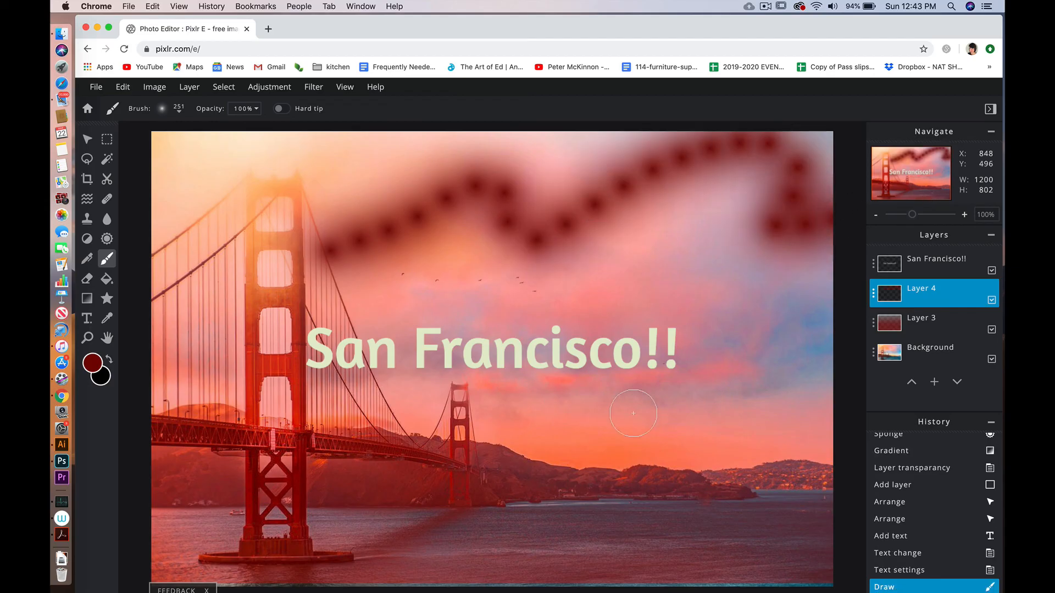
{"action": "mouse_move", "coordinate": [610, 286]}
{"action": "left_mouse_down"}
{"action": "mouse_move", "coordinate": [675, 242]}
{"action": "mouse_move", "coordinate": [824, 236]}
{"action": "left_mouse_up"}
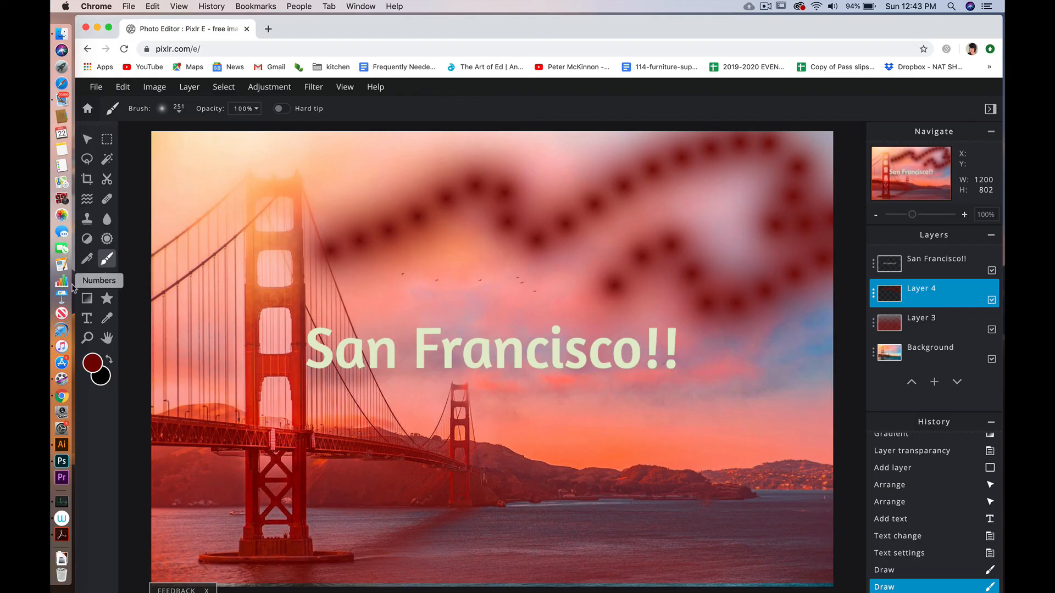
- Zoom in to 150% and pan around the image to examine the bridge, lettering and brush strokes
{"action": "left_click", "coordinate": [87, 338]}
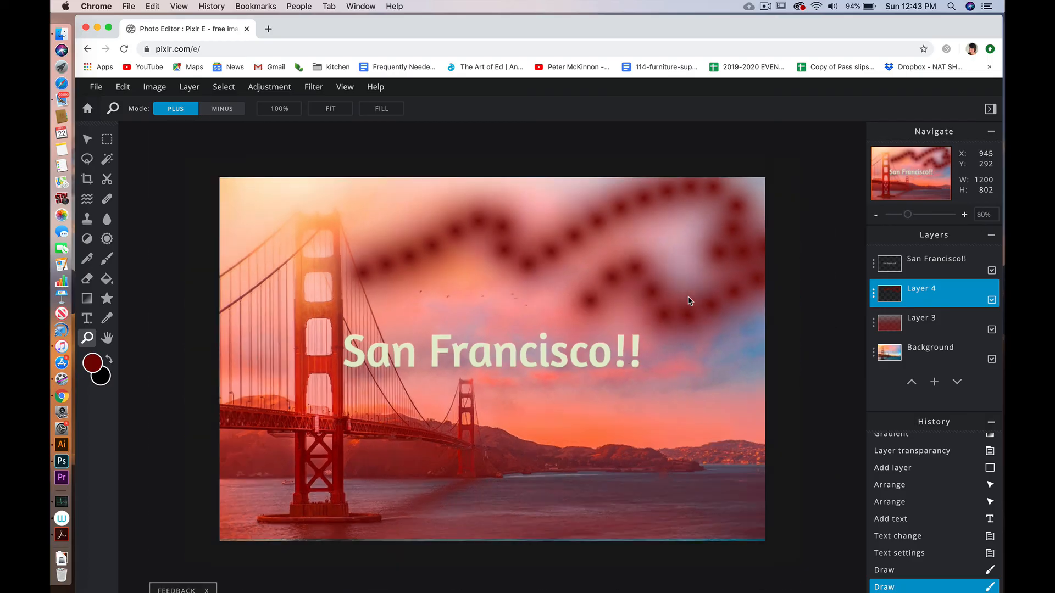
{"action": "left_click", "coordinate": [688, 301]}
{"action": "left_click", "coordinate": [688, 300]}
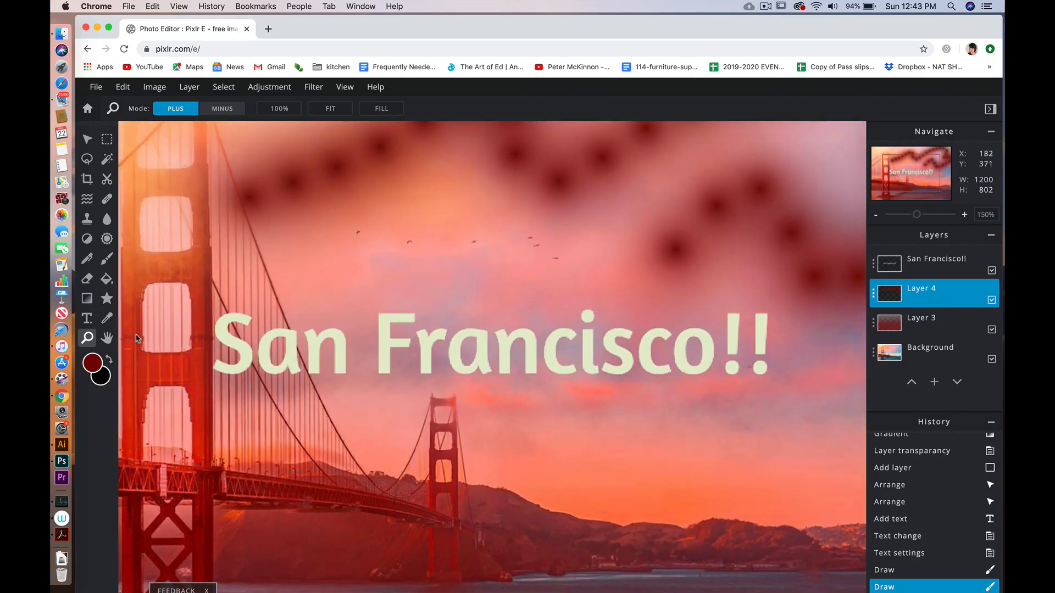
{"action": "left_click", "coordinate": [107, 338]}
{"action": "left_click_drag", "start_coordinate": [297, 239], "coordinate": [182, 325]}
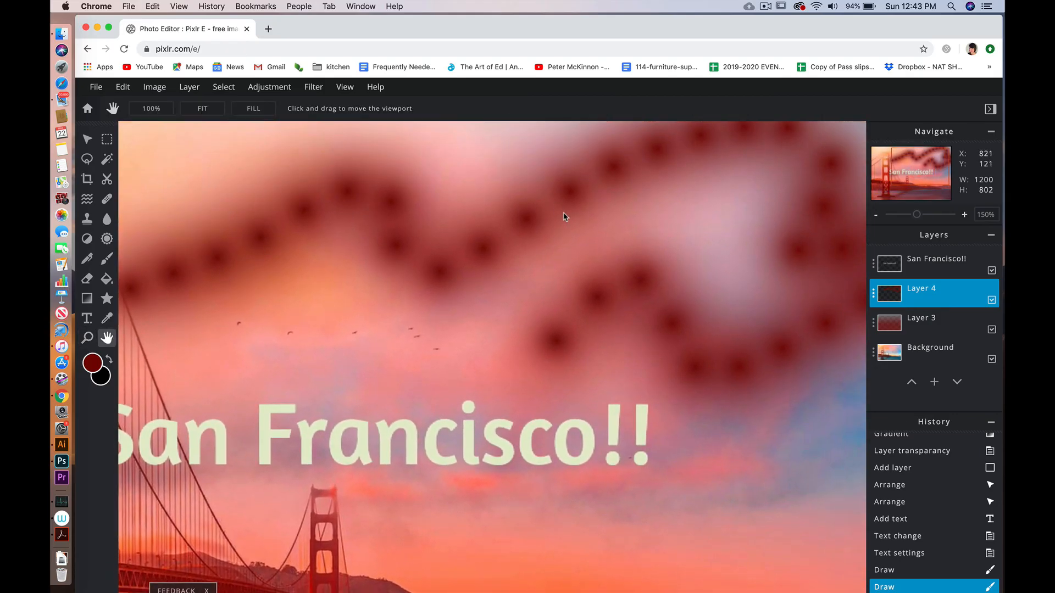
{"action": "left_click_drag", "start_coordinate": [552, 214], "coordinate": [615, 180]}
{"action": "left_click_drag", "start_coordinate": [370, 315], "coordinate": [445, 337]}
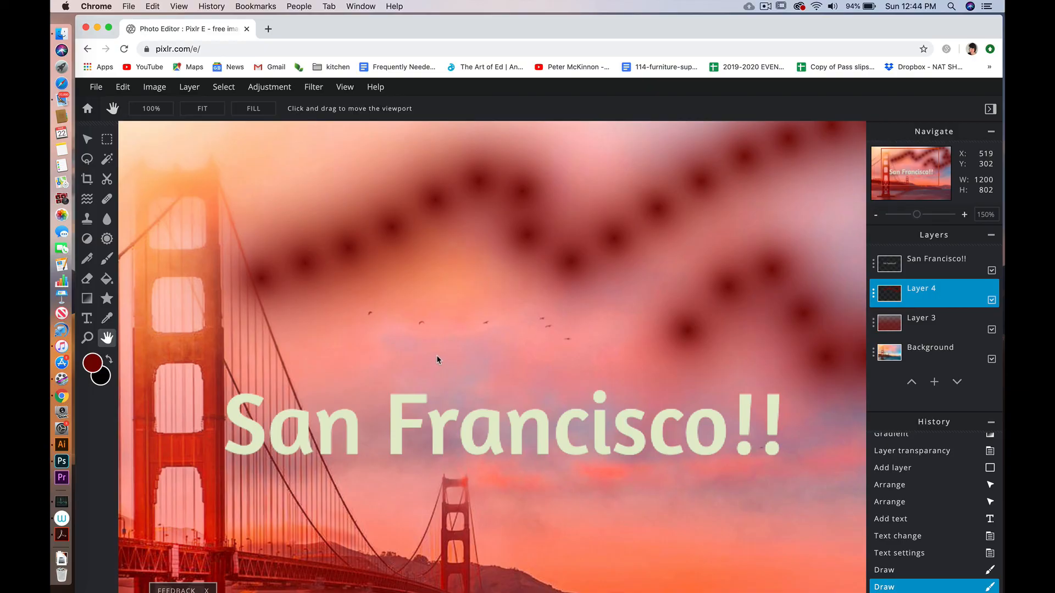
{"action": "left_click_drag", "start_coordinate": [442, 351], "coordinate": [579, 280]}
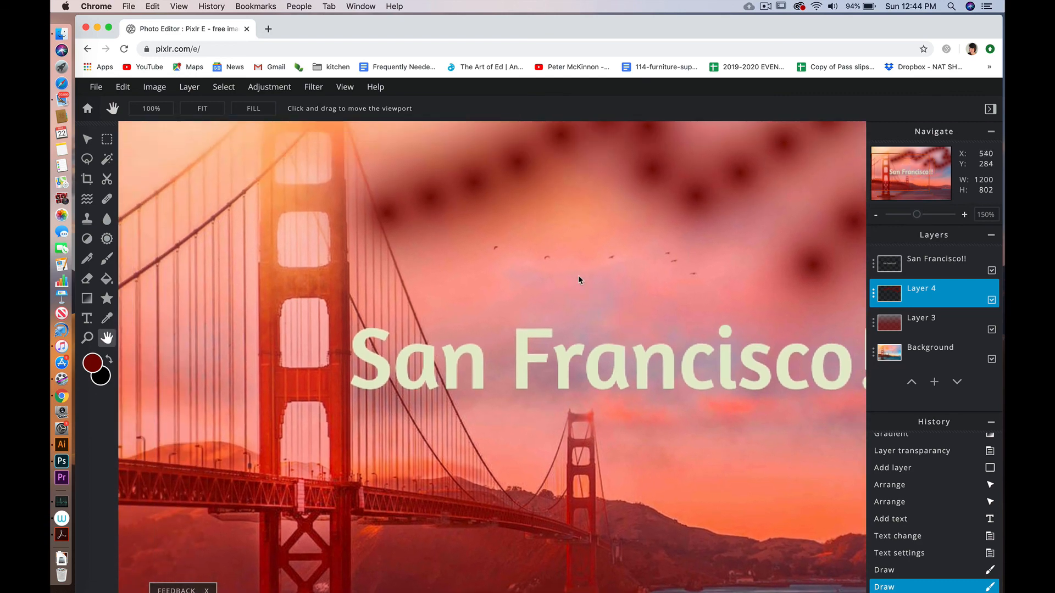
- Zoom the view back out to 80% to see the whole image
{"action": "key", "text": "super+minus"}
{"action": "key", "text": "super+minus"}
{"action": "key", "text": "super+minus"}
{"action": "key", "text": "super+minus"}
{"action": "key", "text": "super+minus"}
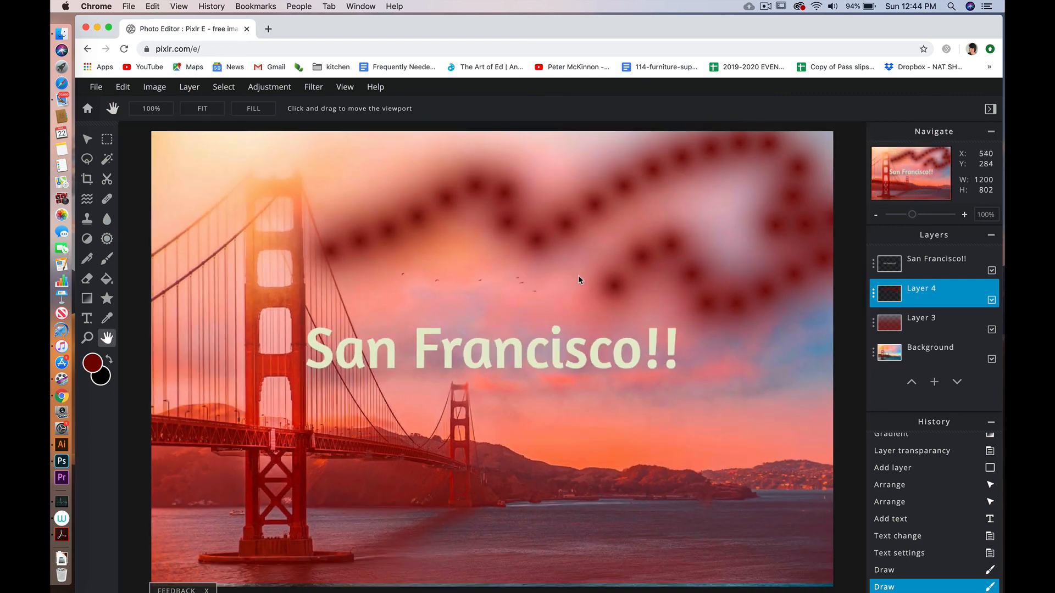
{"action": "key", "text": "super+minus"}
{"action": "key", "text": "super+minus"}
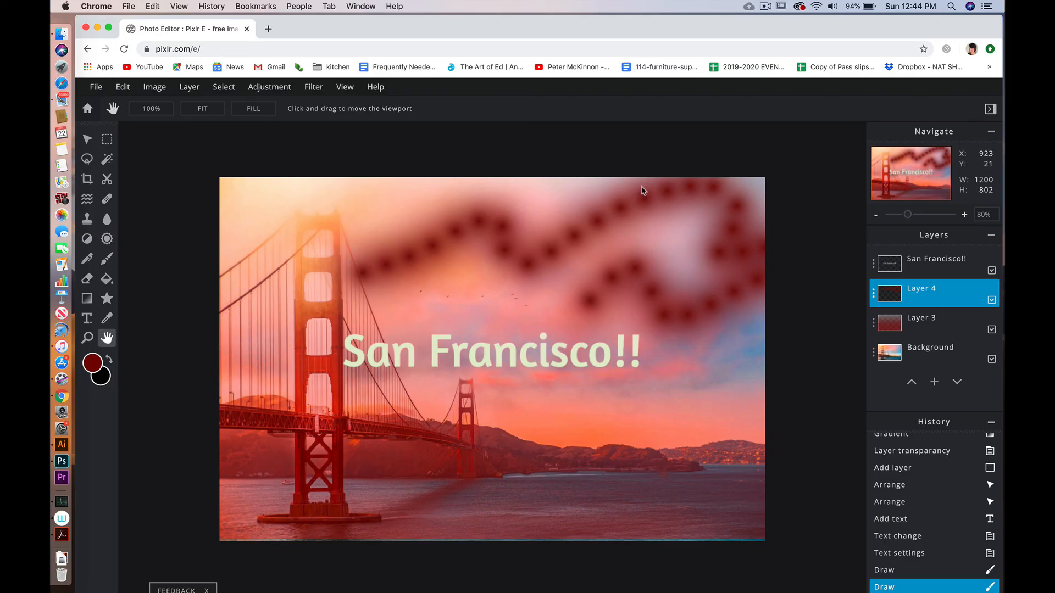
- Try reordering Layer 4 in the layer stack, and return it to its place directly beneath the "San Francisco!!" text layer
{"action": "mouse_move", "coordinate": [948, 294]}
{"action": "left_mouse_down"}
{"action": "mouse_move", "coordinate": [949, 324]}
{"action": "mouse_move", "coordinate": [950, 272]}
{"action": "mouse_move", "coordinate": [953, 354]}
{"action": "mouse_move", "coordinate": [945, 280]}
{"action": "mouse_move", "coordinate": [946, 291]}
{"action": "left_mouse_up"}
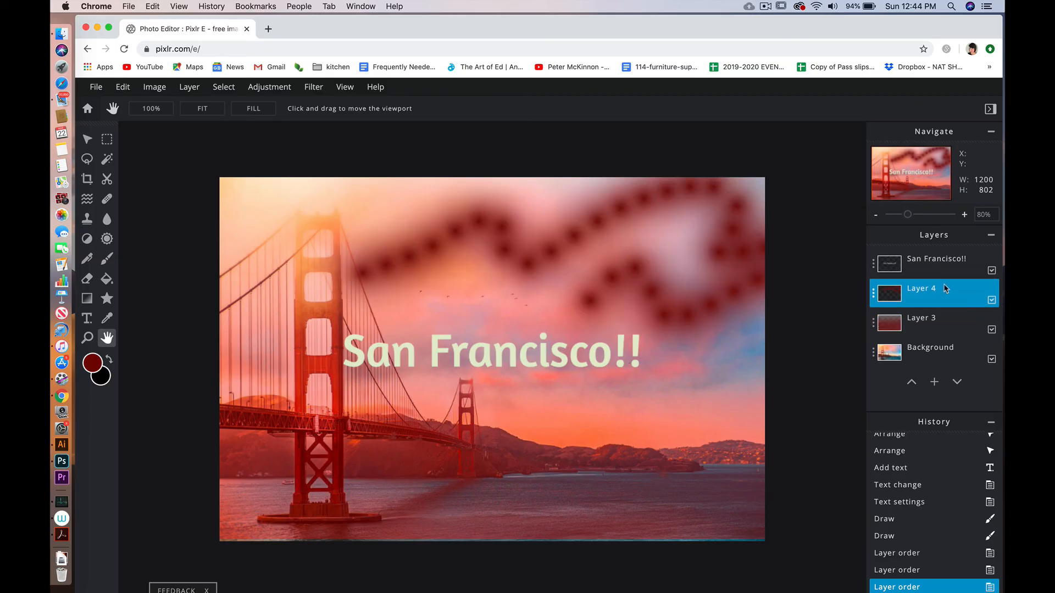